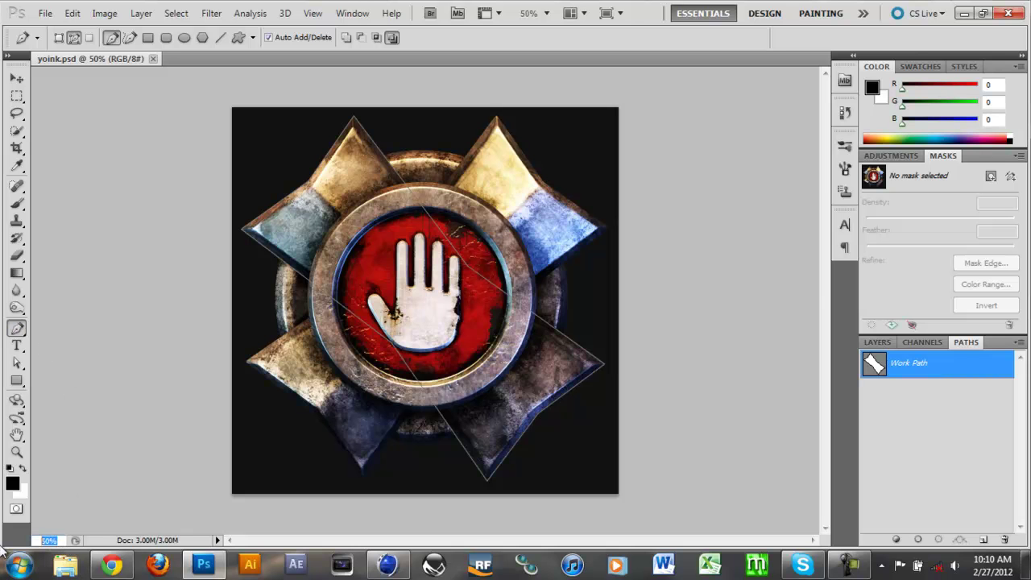
Examine the work path outlining the medal's diagonal spikes at 100% zoom.
{"action": "type", "text": "0"}
{"action": "key", "text": "Return"}
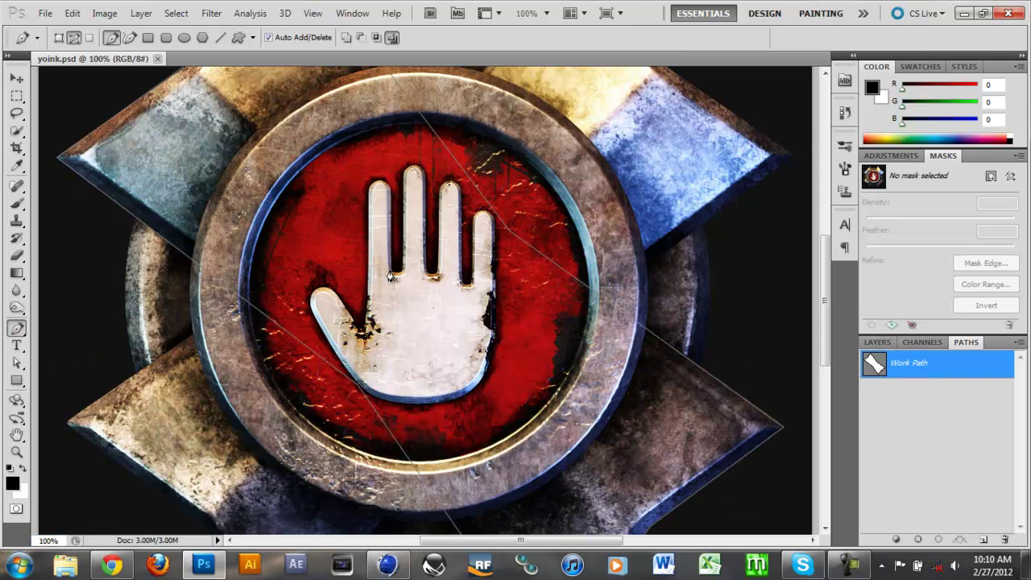
{"action": "scroll", "coordinate": [291, 283], "scroll_direction": "up", "scroll_amount": 4}
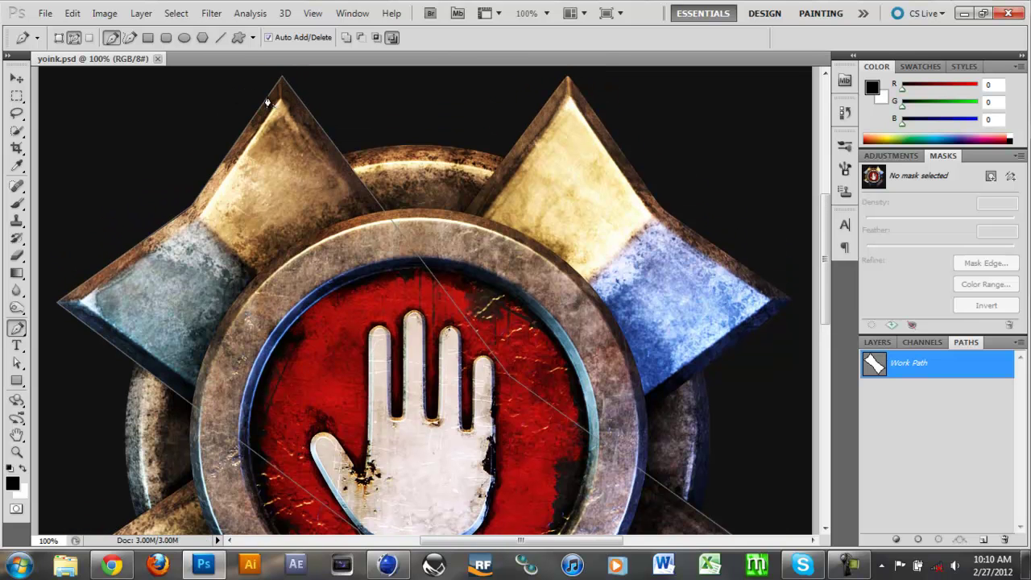
{"action": "scroll", "coordinate": [84, 309], "scroll_direction": "down", "scroll_amount": 6}
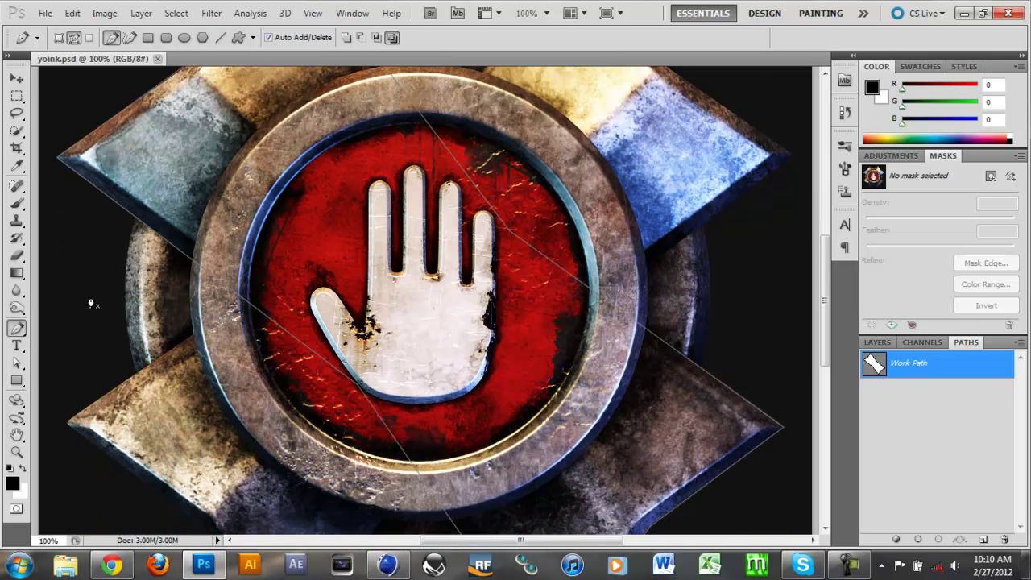
{"action": "scroll", "coordinate": [342, 334], "scroll_direction": "down", "scroll_amount": 7}
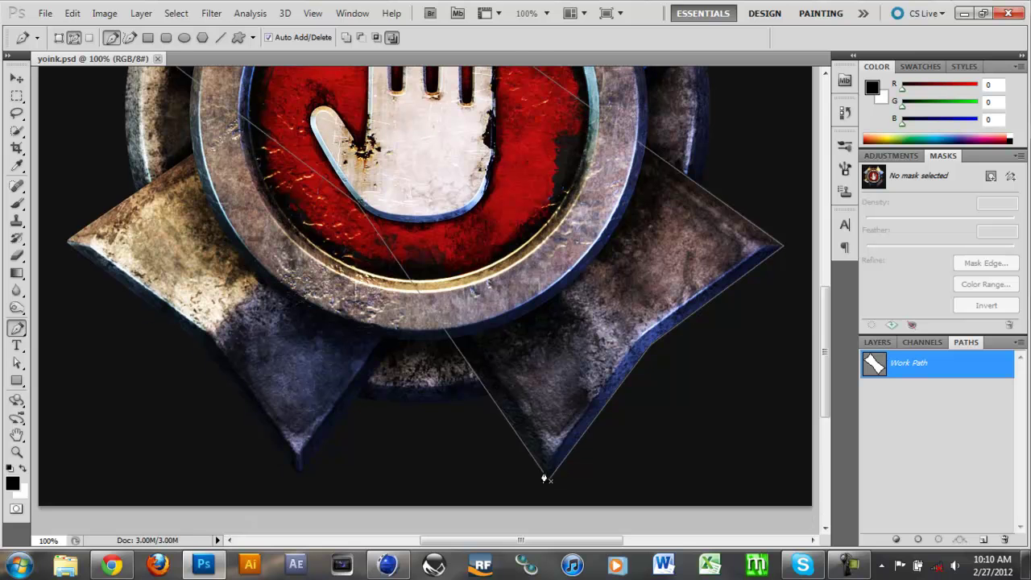
{"action": "scroll", "coordinate": [410, 391], "scroll_direction": "up", "scroll_amount": 5}
{"action": "scroll", "coordinate": [410, 391], "scroll_direction": "up", "scroll_amount": 6}
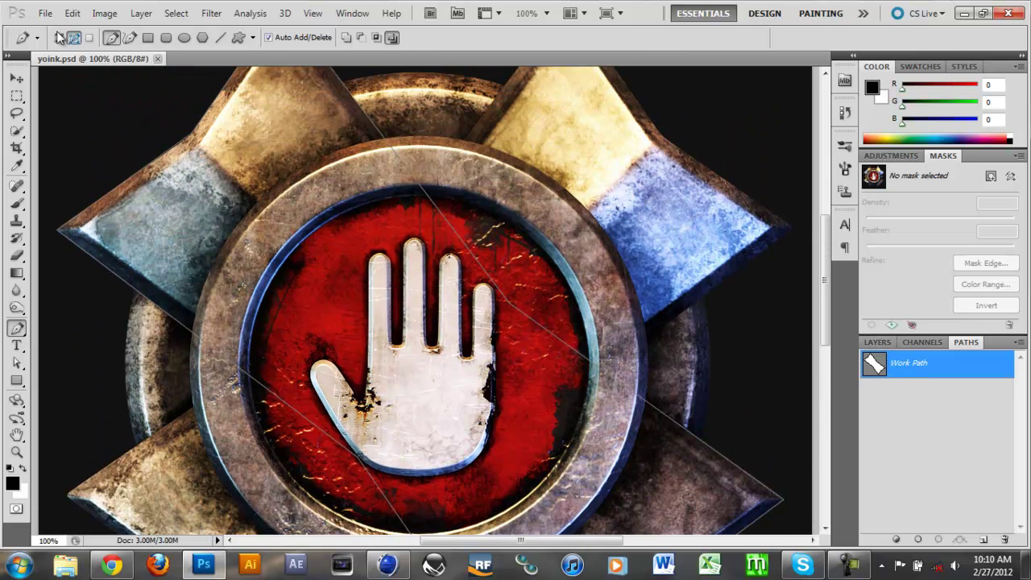
{"action": "left_click", "coordinate": [45, 13]}
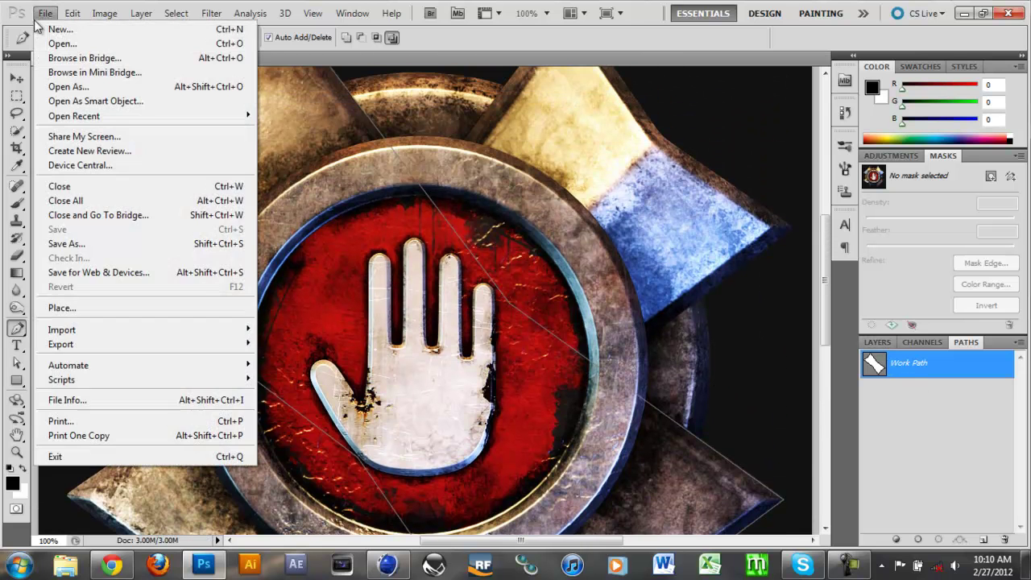
{"action": "mouse_move", "coordinate": [204, 346]}
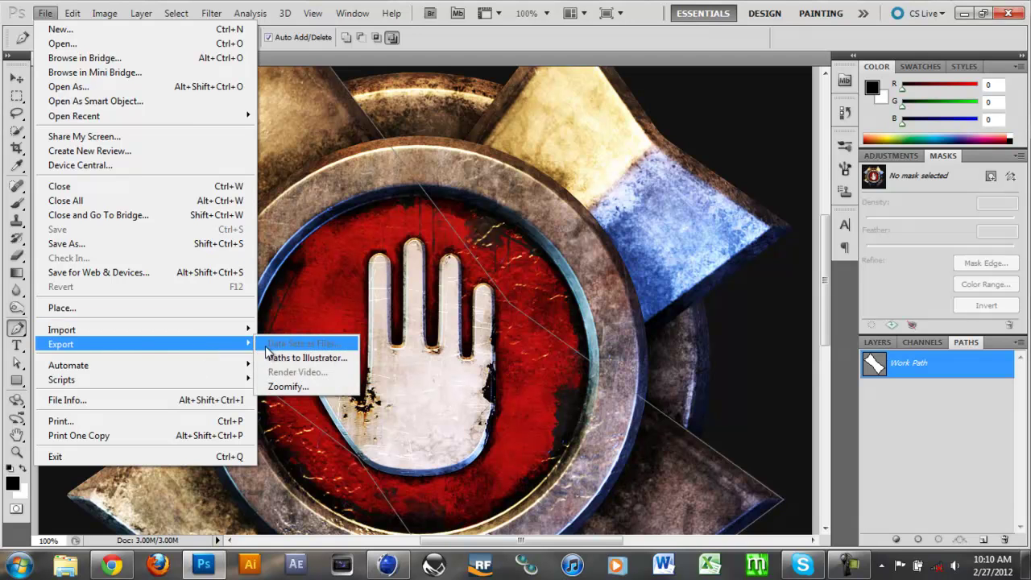
{"action": "left_click", "coordinate": [332, 361]}
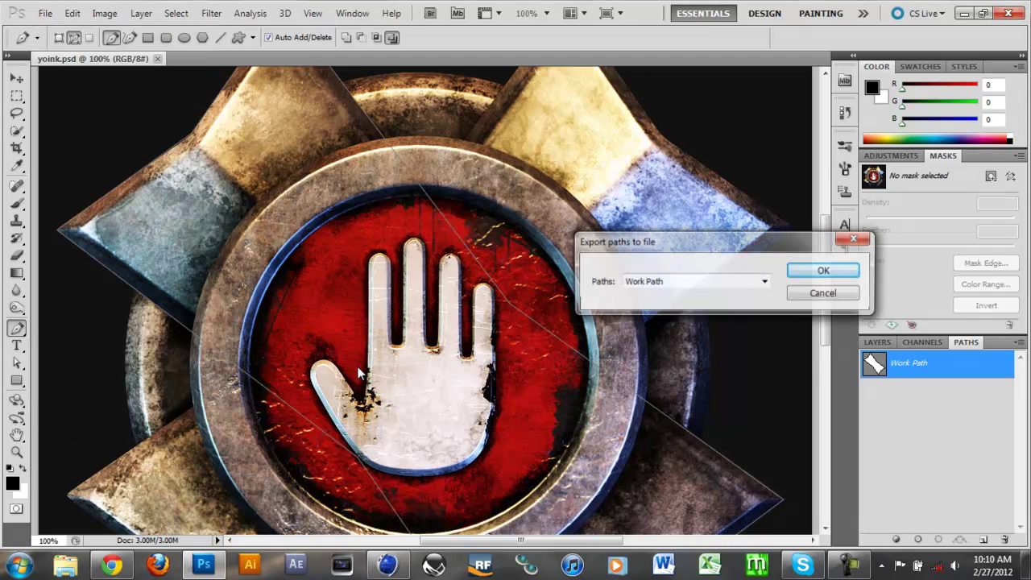
{"action": "left_click", "coordinate": [823, 270]}
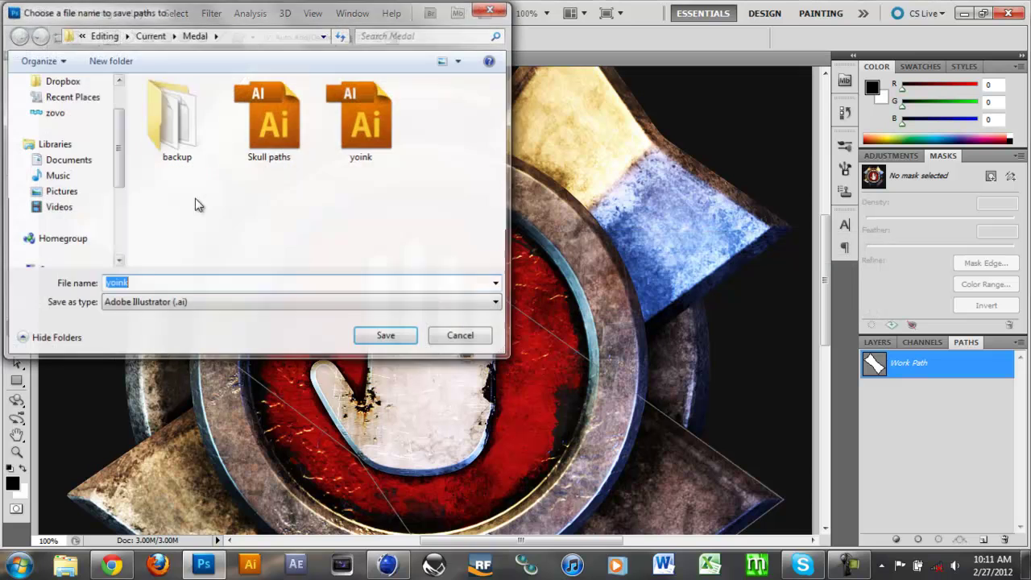
{"action": "left_click", "coordinate": [464, 338]}
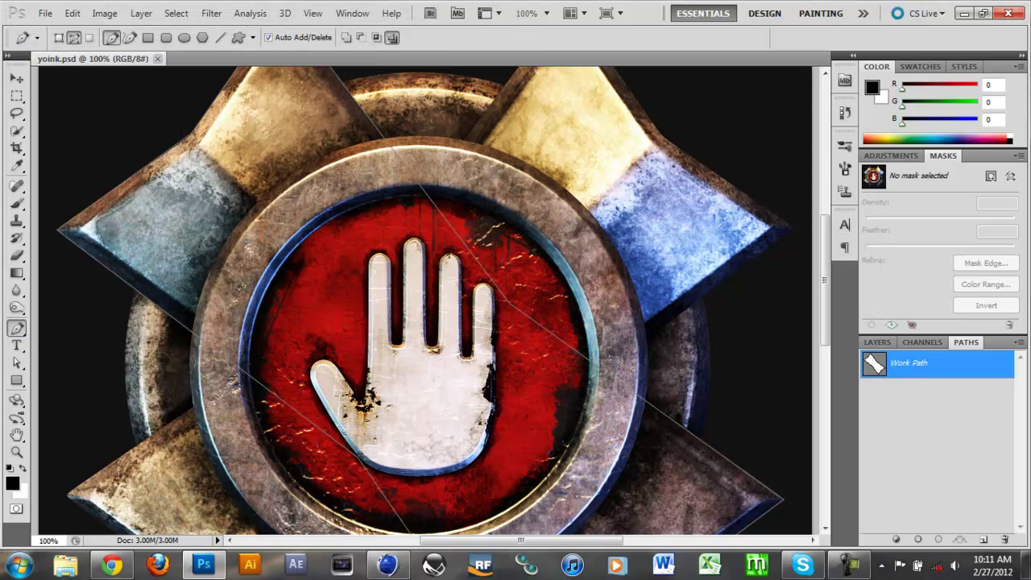
Switch to CINEMA 4D and close all open projects without saving the changes to yoink.ai.
{"action": "left_click", "coordinate": [386, 568]}
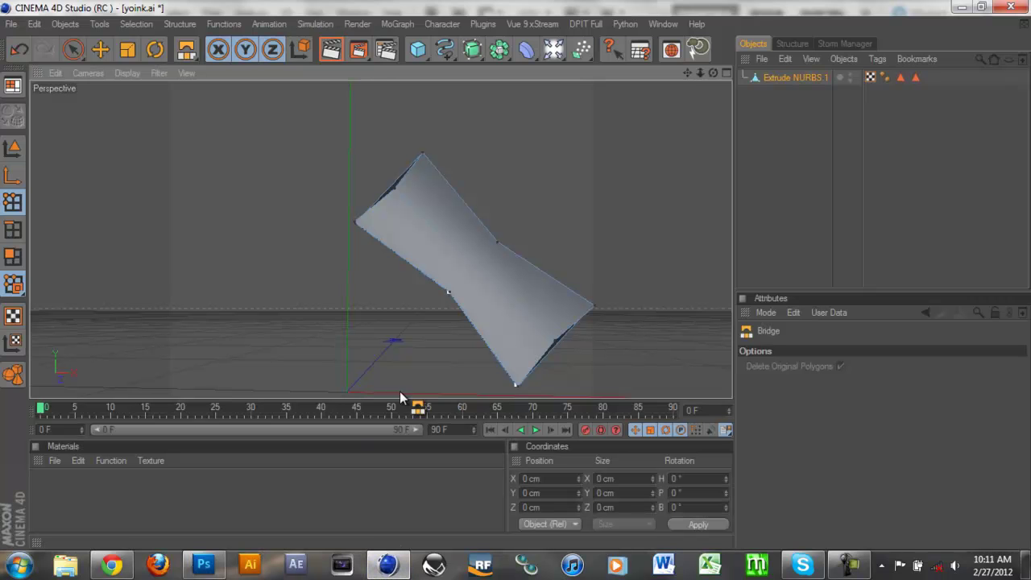
{"action": "left_click", "coordinate": [354, 222]}
{"action": "left_click", "coordinate": [11, 23]}
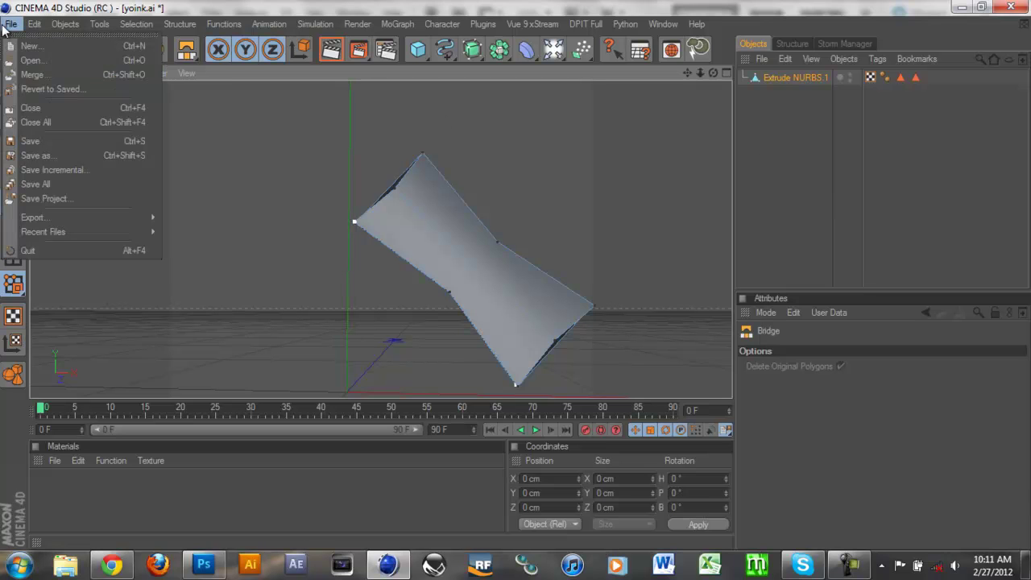
{"action": "left_click", "coordinate": [51, 125]}
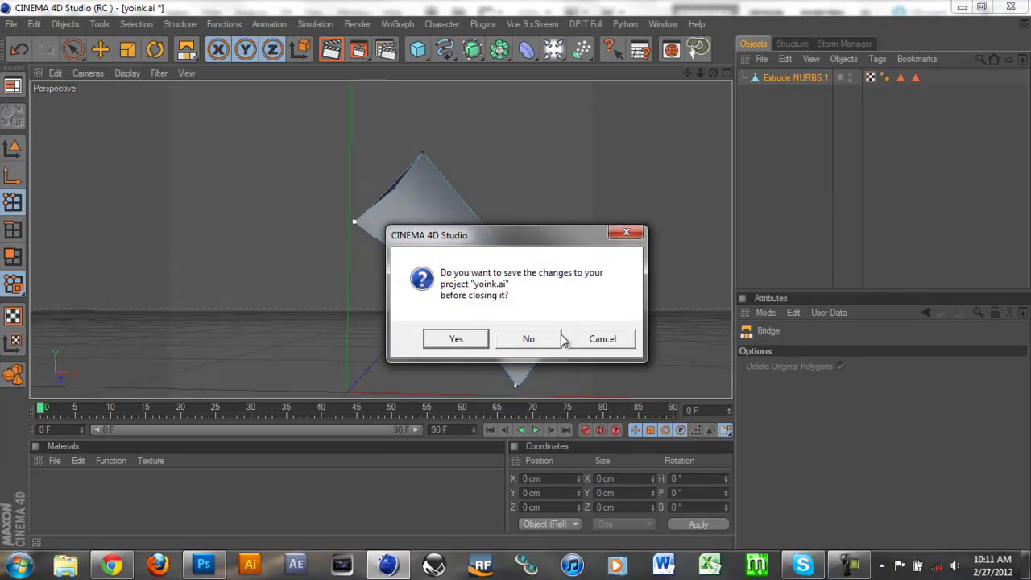
{"action": "left_click", "coordinate": [522, 338]}
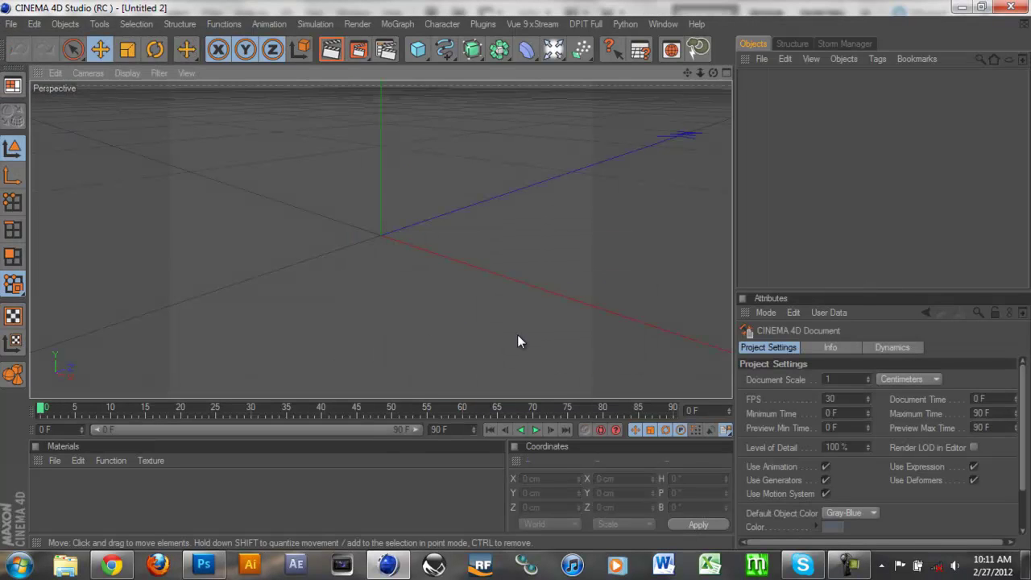
{"action": "left_click", "coordinate": [18, 26]}
{"action": "left_click", "coordinate": [46, 105]}
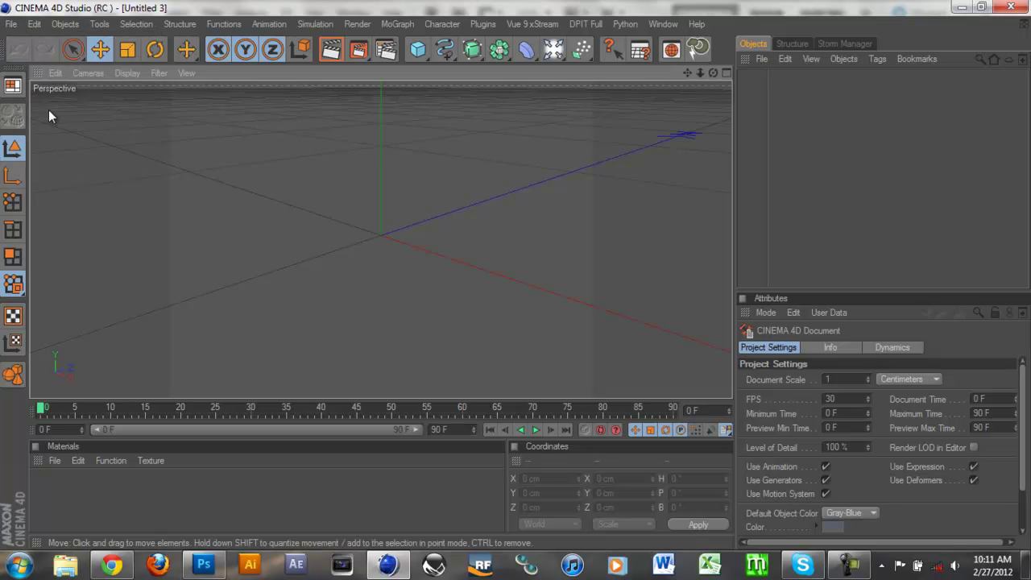
Open the Illustrator file yoink from the Medal folder, accepting the import settings.
{"action": "left_click", "coordinate": [10, 24]}
{"action": "left_click", "coordinate": [31, 62]}
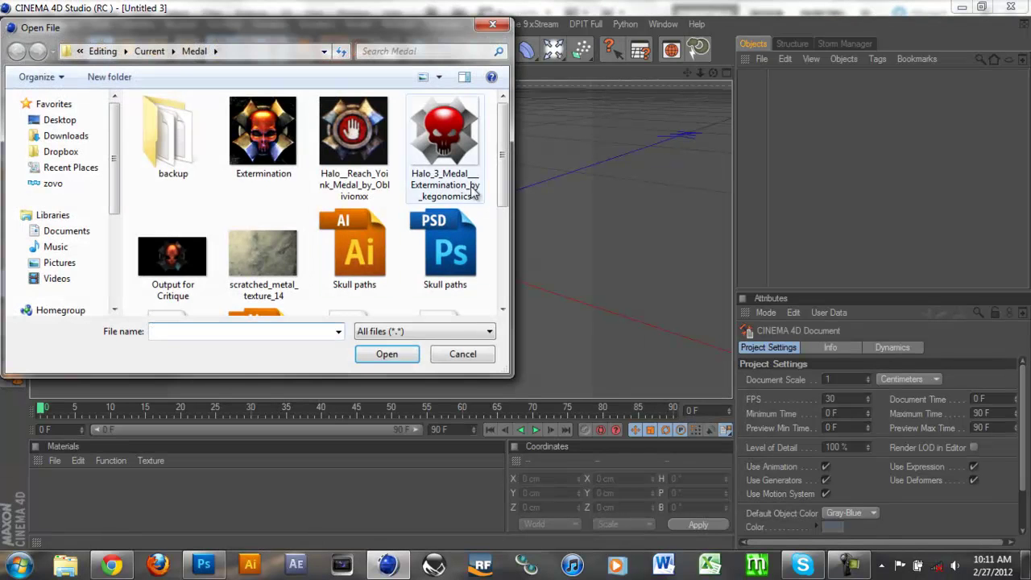
{"action": "scroll", "coordinate": [502, 309], "scroll_direction": "down", "scroll_amount": 3}
{"action": "left_click", "coordinate": [252, 173]}
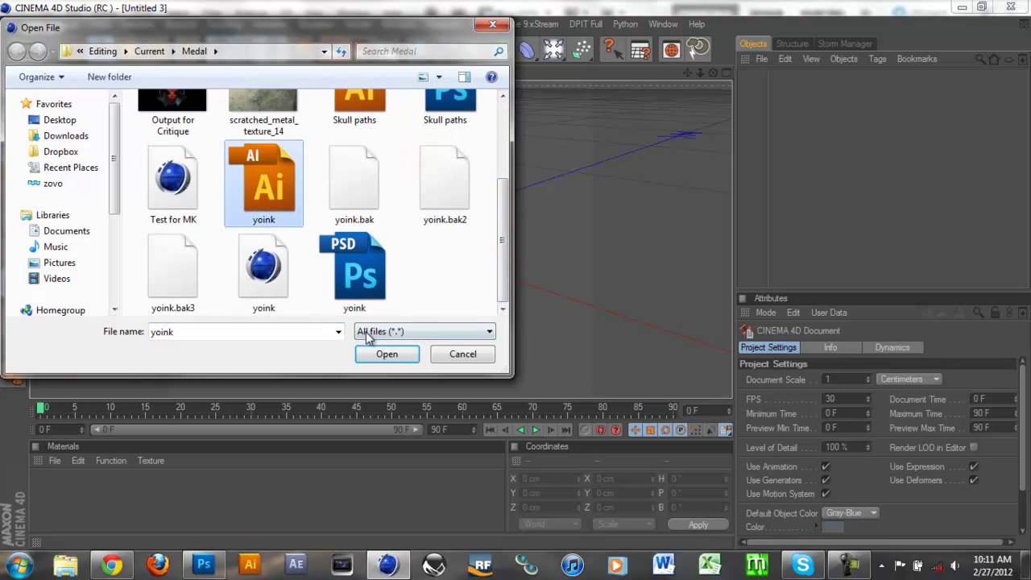
{"action": "left_click", "coordinate": [387, 354]}
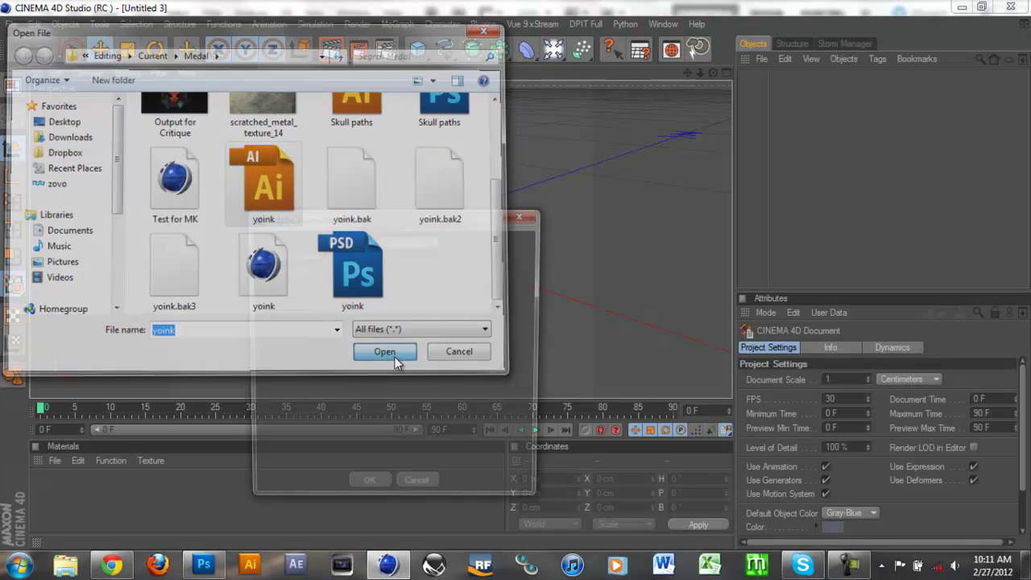
{"action": "left_click", "coordinate": [375, 488]}
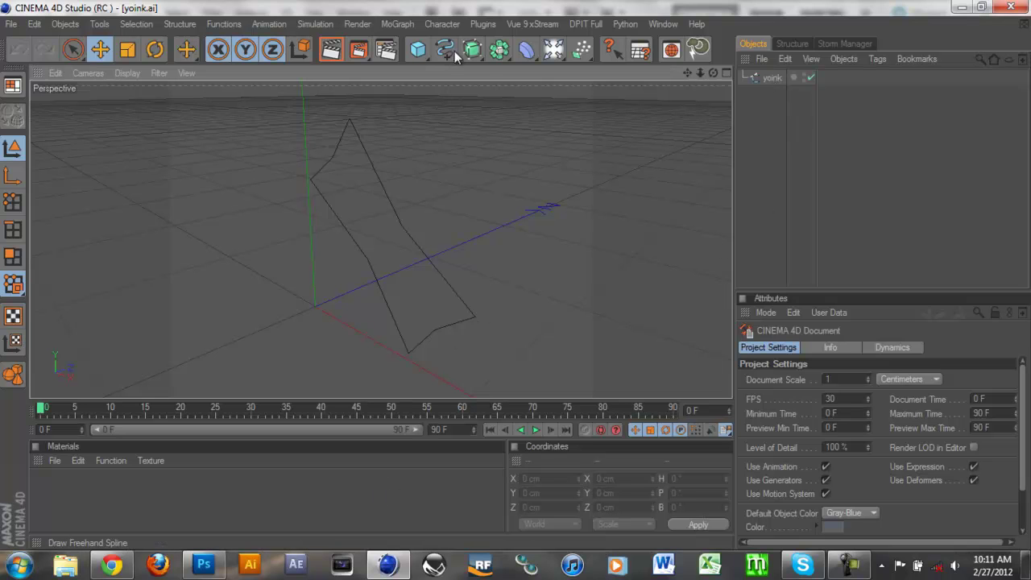
{"action": "left_click_drag", "start_coordinate": [474, 52], "coordinate": [417, 4]}
{"action": "left_click", "coordinate": [8, 28]}
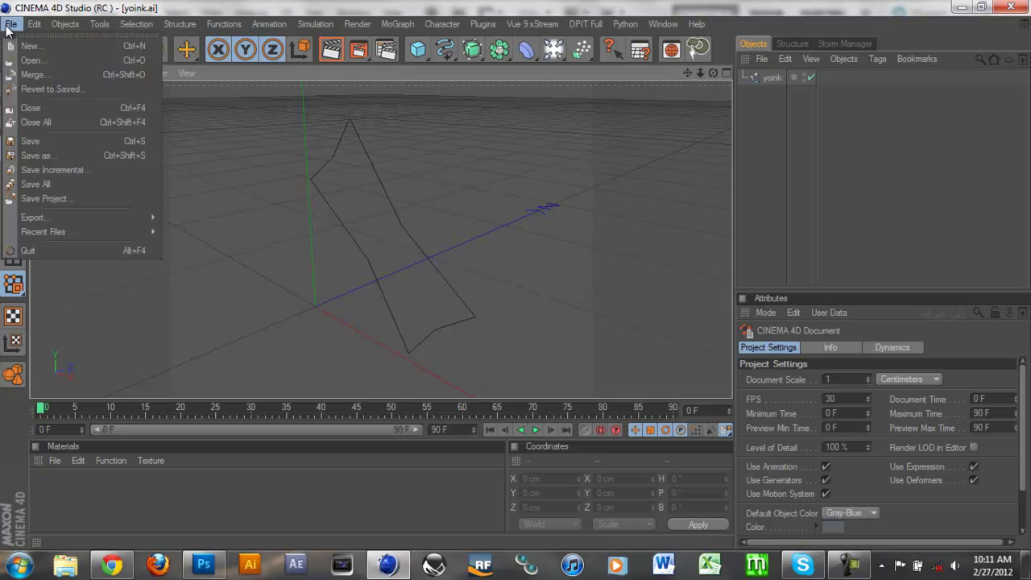
{"action": "left_click", "coordinate": [40, 58]}
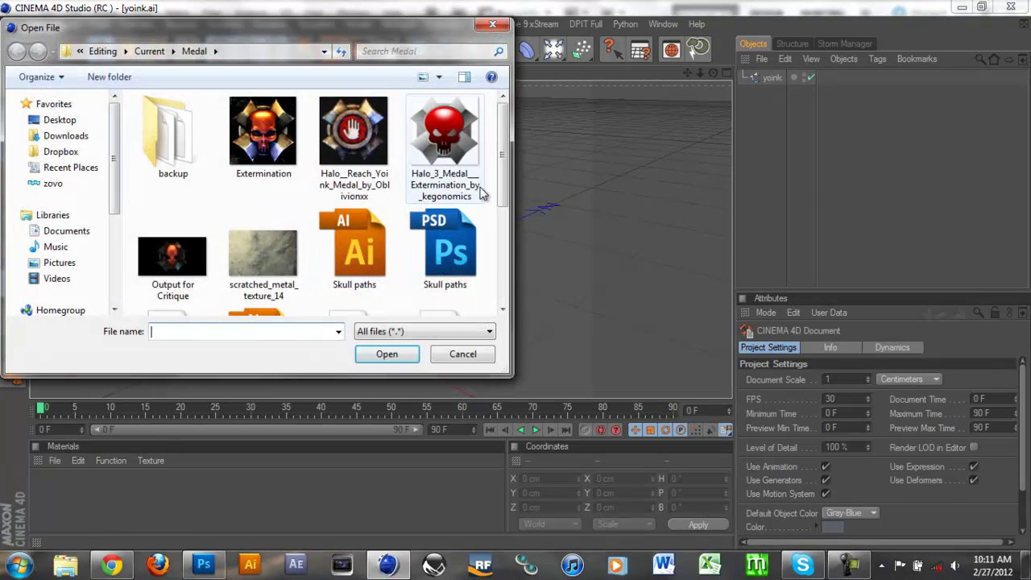
{"action": "scroll", "coordinate": [499, 193], "scroll_direction": "down", "scroll_amount": 2}
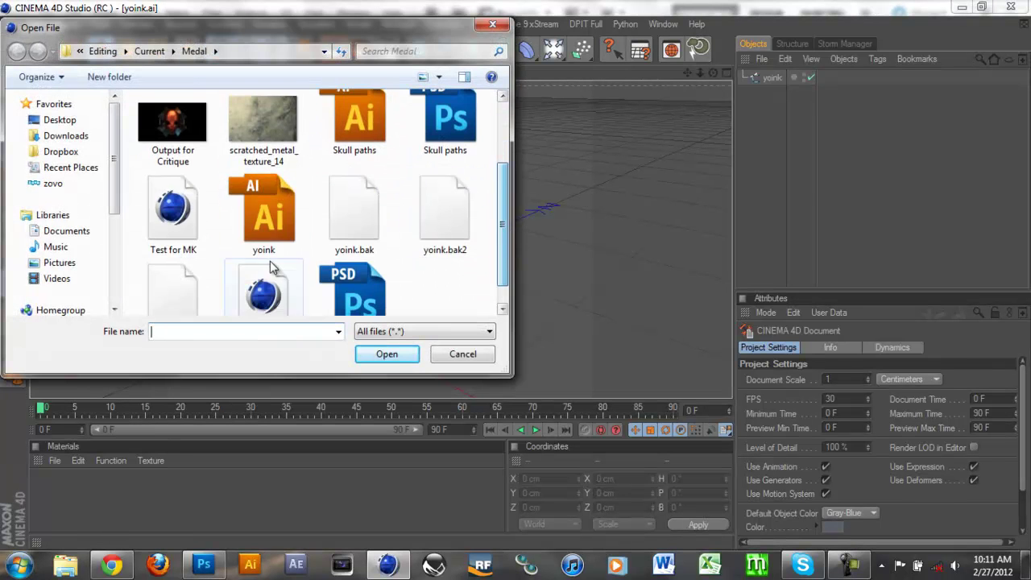
{"action": "left_click", "coordinate": [464, 354]}
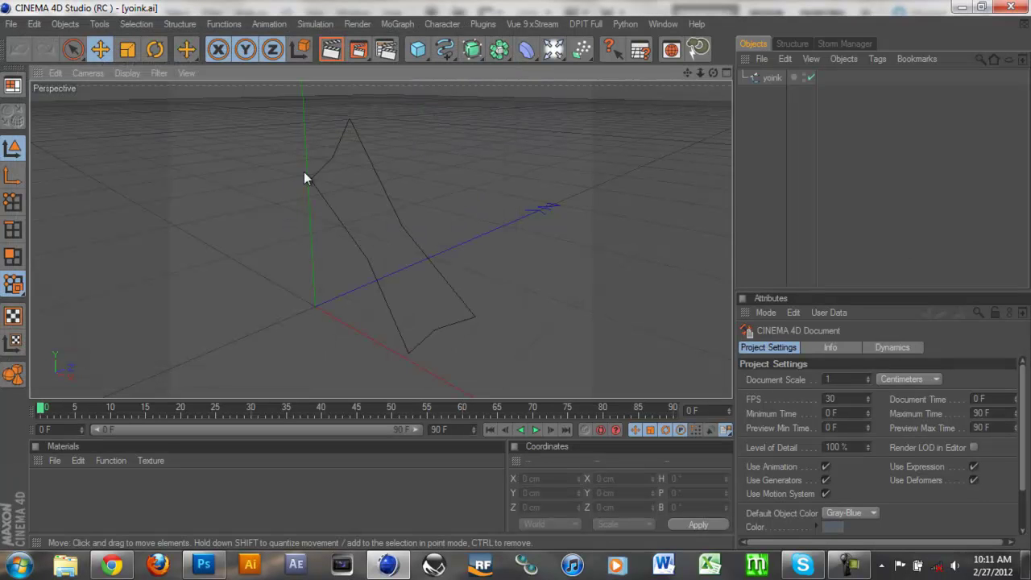
Add an Extrude NURBS object and make the yoink spline its child.
{"action": "left_click_drag", "start_coordinate": [565, 250], "coordinate": [532, 269], "text": "alt"}
{"action": "left_click", "coordinate": [775, 78]}
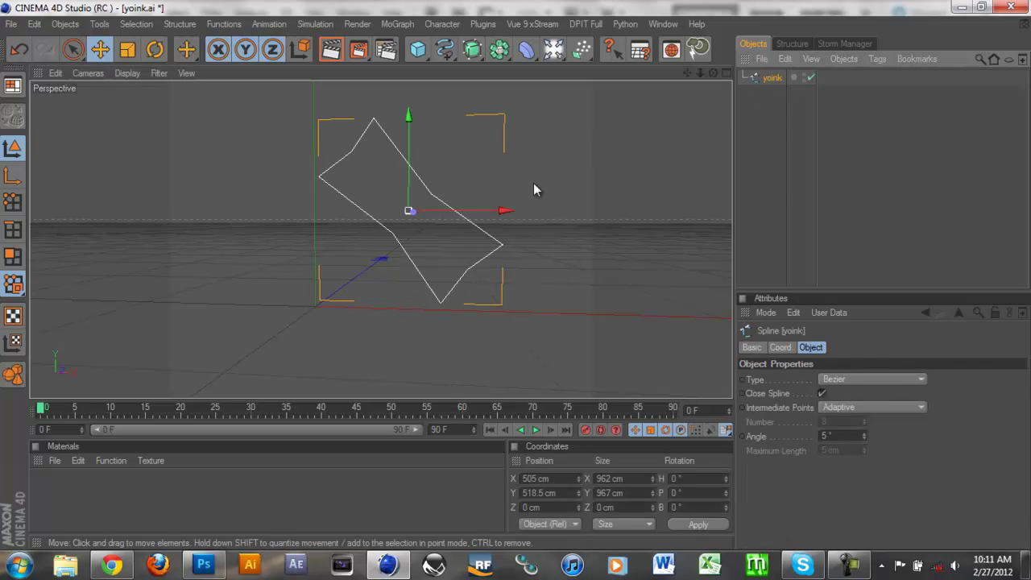
{"action": "left_click_drag", "start_coordinate": [476, 52], "coordinate": [595, 66]}
{"action": "left_click_drag", "start_coordinate": [773, 94], "coordinate": [794, 77]}
{"action": "left_click", "coordinate": [786, 113]}
{"action": "left_click", "coordinate": [814, 83]}
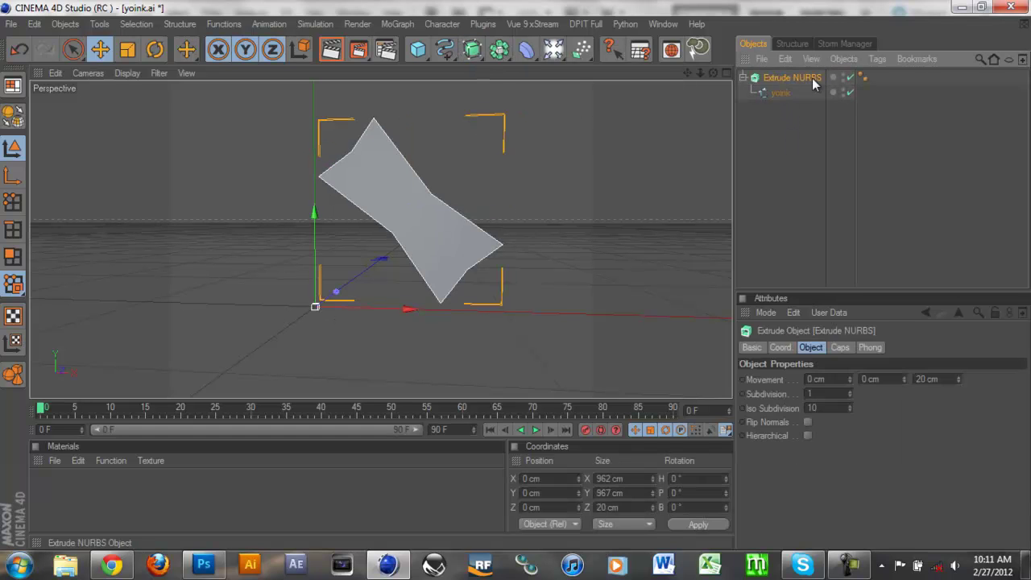
Set the Extrude NURBS movement along Z to 30 cm.
{"action": "left_click", "coordinate": [935, 378]}
{"action": "type", "text": "30"}
{"action": "key", "text": "Return"}
Make the Extrude NURBS object editable, converting it to polygons.
{"action": "left_click", "coordinate": [781, 81]}
{"action": "key", "text": "v"}
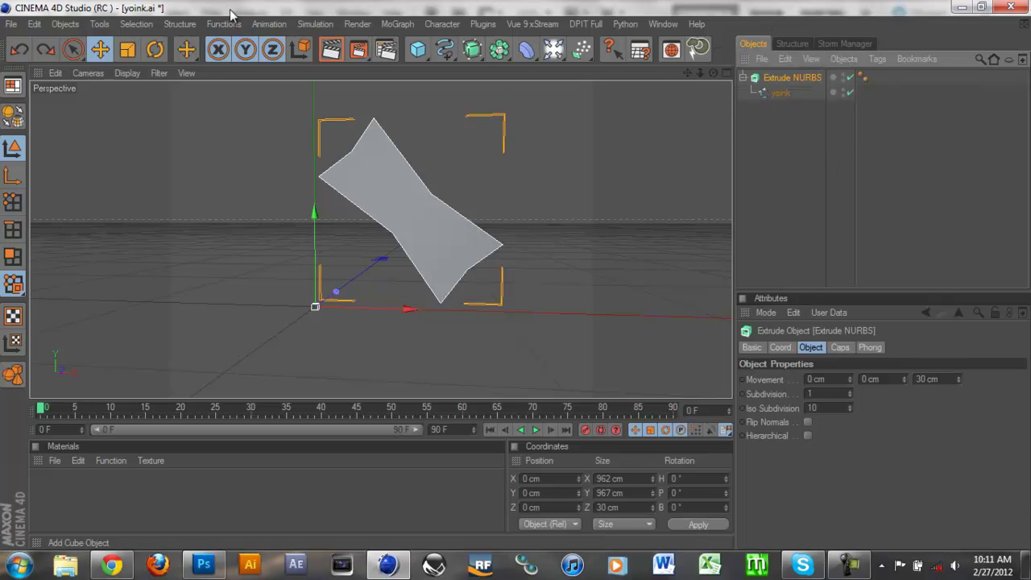
{"action": "key", "text": "9"}
{"action": "left_click", "coordinate": [796, 74]}
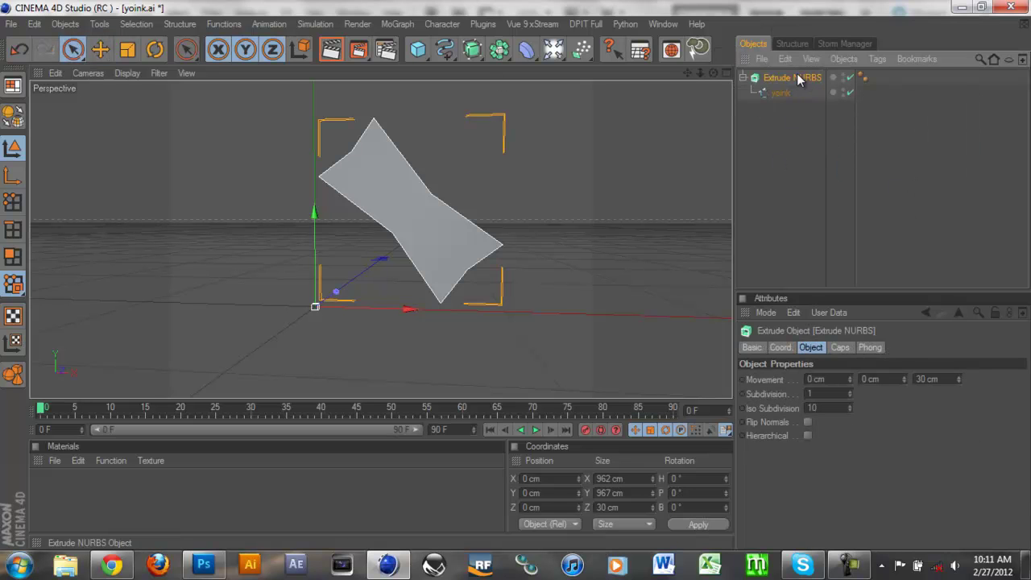
{"action": "key", "text": "c"}
Select the converted extrusion with all its children and merge them into one object with Connect+Delete.
{"action": "right_click", "coordinate": [779, 83]}
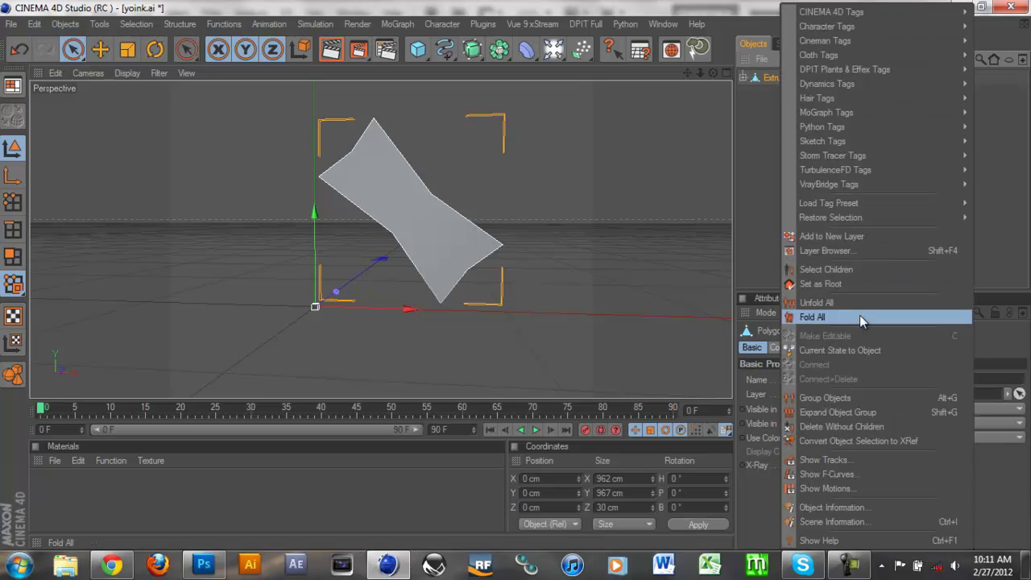
{"action": "left_click", "coordinate": [842, 269]}
{"action": "right_click", "coordinate": [776, 82]}
{"action": "left_click", "coordinate": [821, 380]}
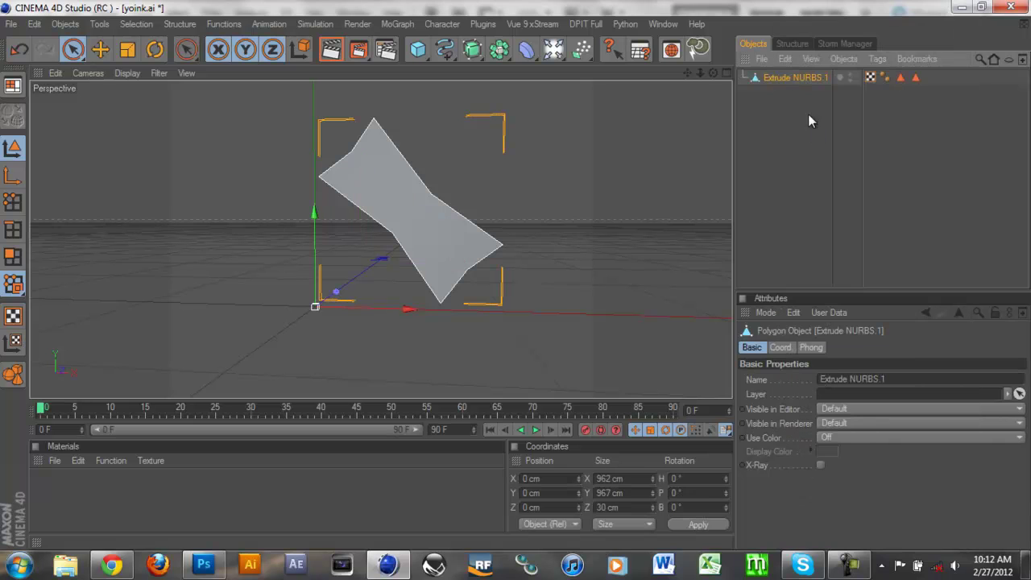
Optimize the merged mesh's polygons, unused points and points with a tolerance of 0.01 cm.
{"action": "left_click", "coordinate": [139, 25]}
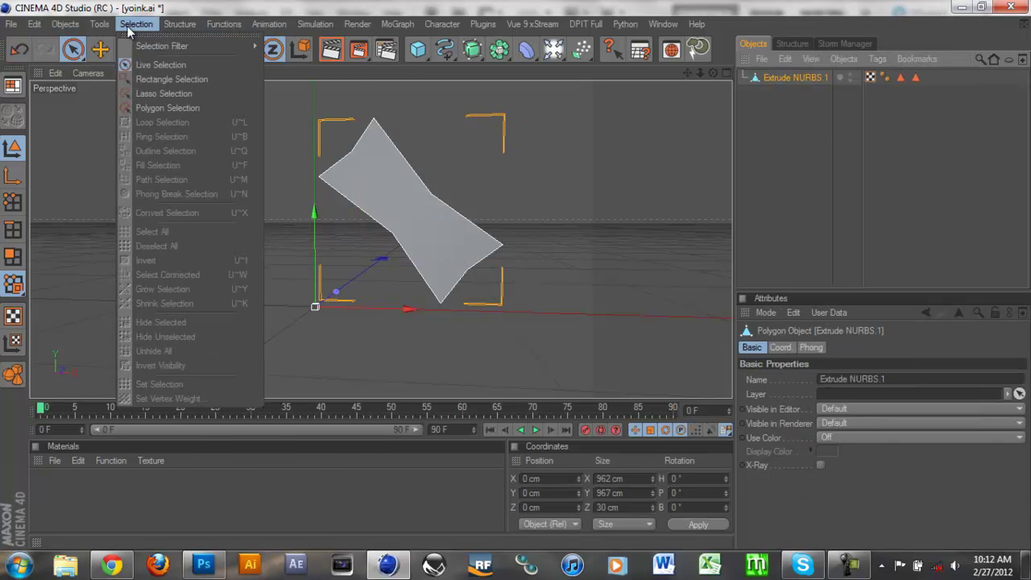
{"action": "mouse_move", "coordinate": [223, 24]}
{"action": "left_click", "coordinate": [259, 331]}
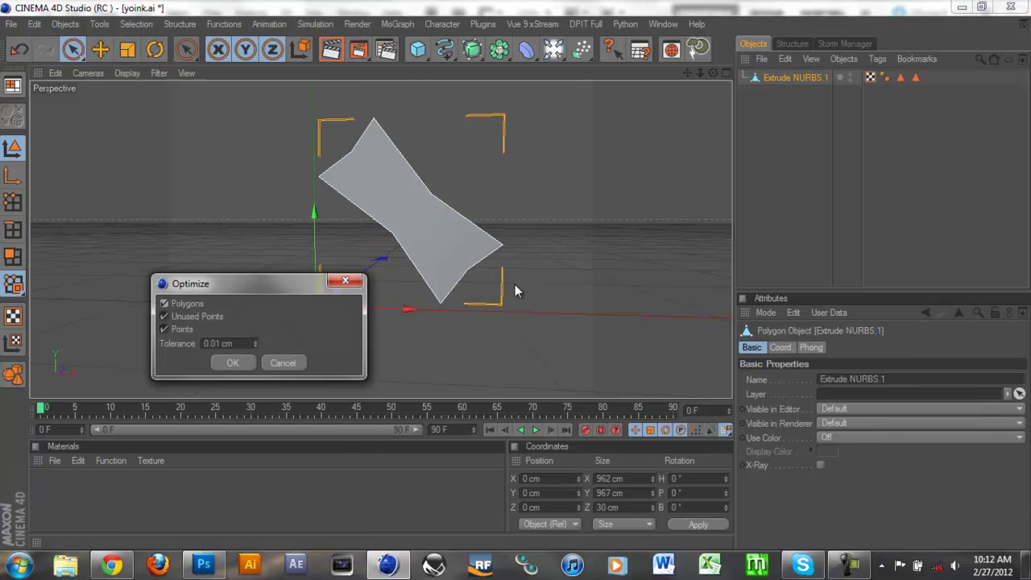
{"action": "left_click", "coordinate": [231, 364]}
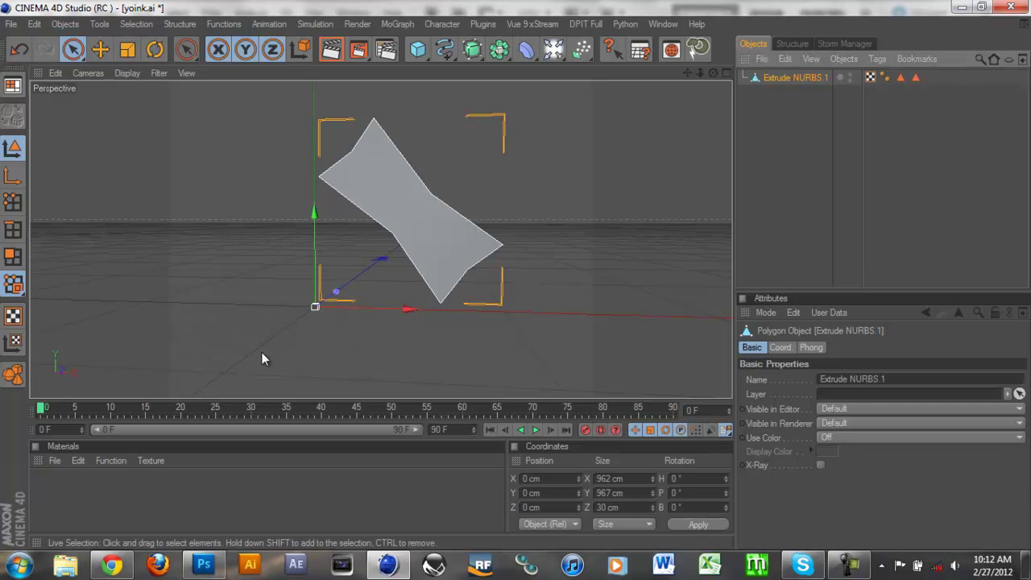
Knife-cut the spike mesh lengthwise in point mode, running between the notches at its two ends.
{"action": "left_click_drag", "start_coordinate": [601, 256], "coordinate": [582, 234], "text": "alt"}
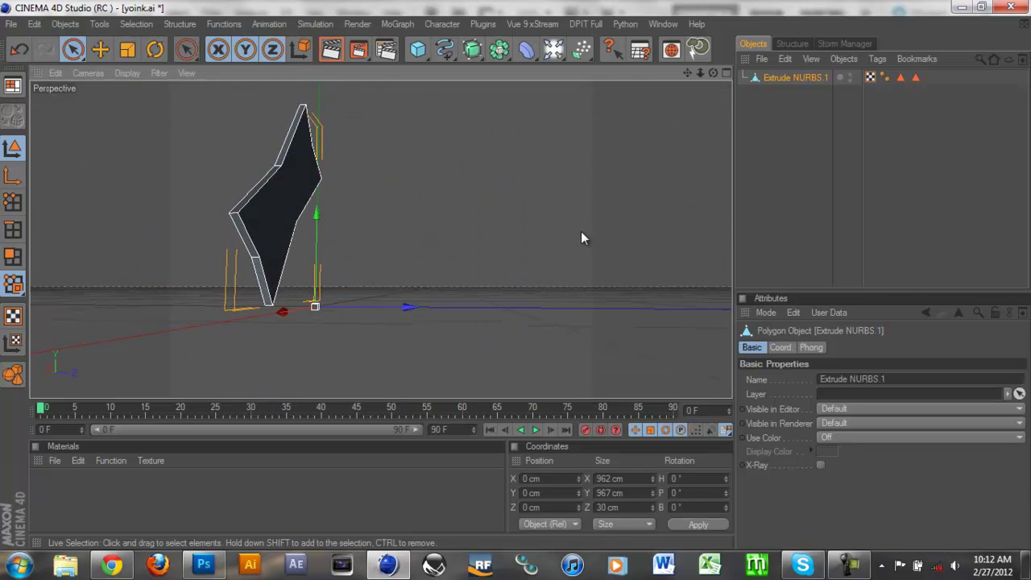
{"action": "left_click_drag", "start_coordinate": [650, 172], "coordinate": [516, 279], "text": "alt"}
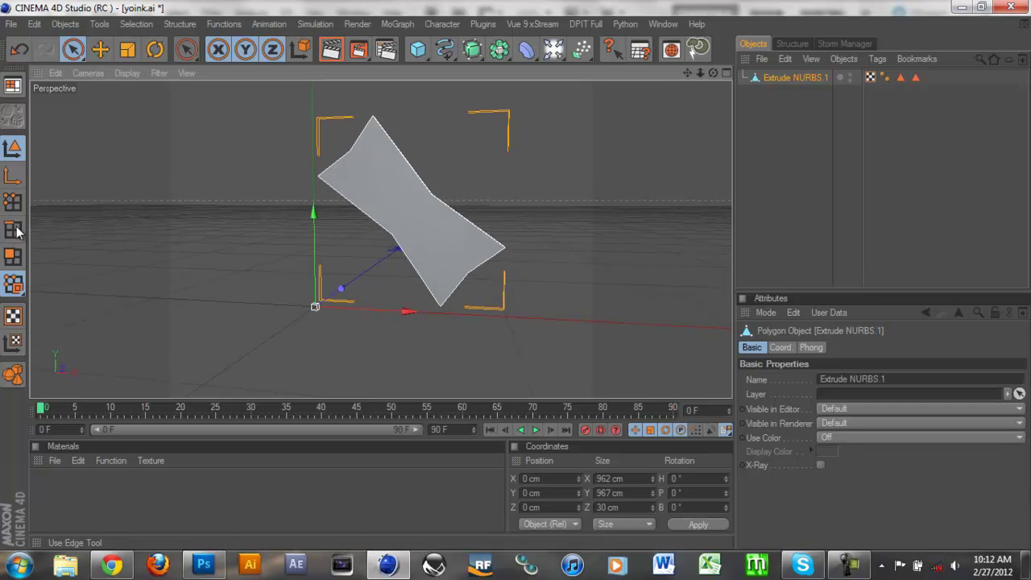
{"action": "left_click", "coordinate": [12, 201]}
{"action": "left_click_drag", "start_coordinate": [556, 161], "coordinate": [459, 173], "text": "alt"}
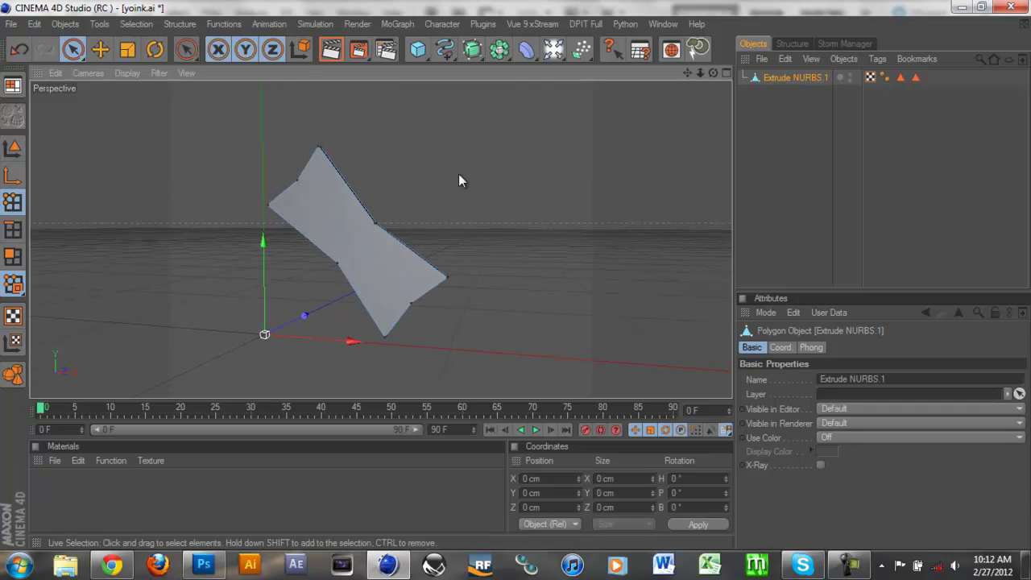
{"action": "left_click", "coordinate": [173, 25]}
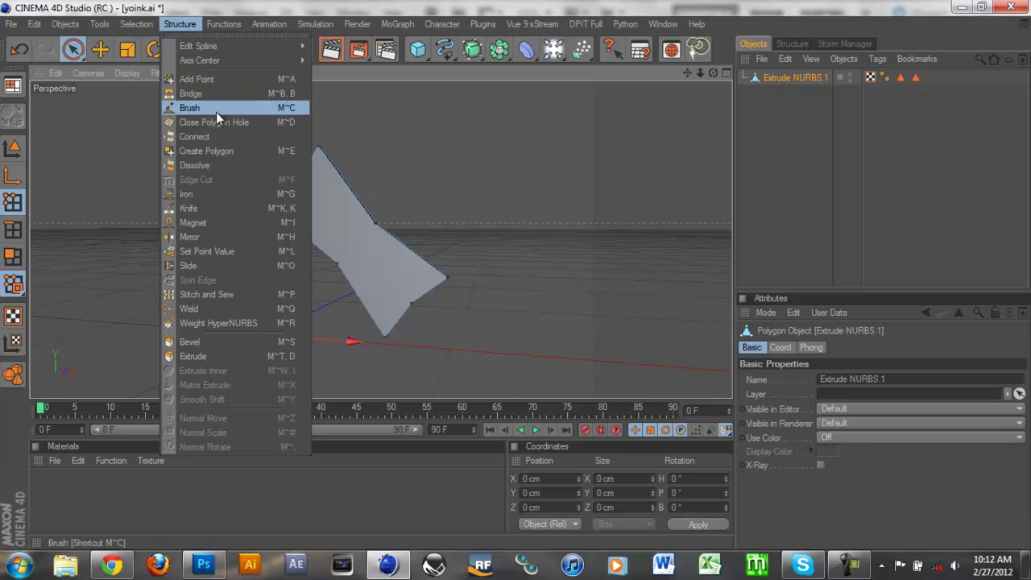
{"action": "left_click", "coordinate": [217, 194]}
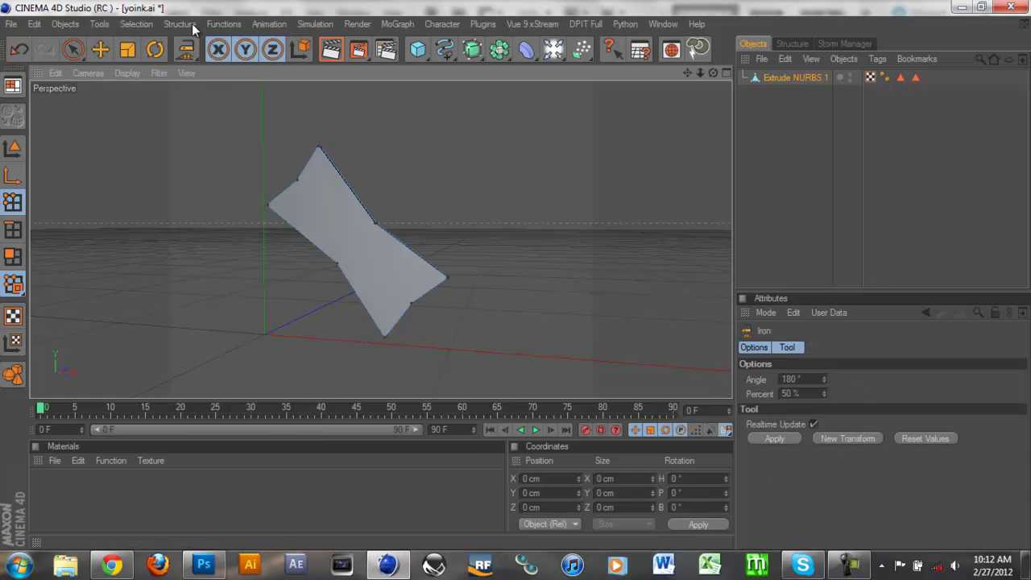
{"action": "left_click", "coordinate": [190, 23]}
{"action": "left_click", "coordinate": [212, 208]}
{"action": "left_click_drag", "start_coordinate": [295, 179], "coordinate": [411, 304]}
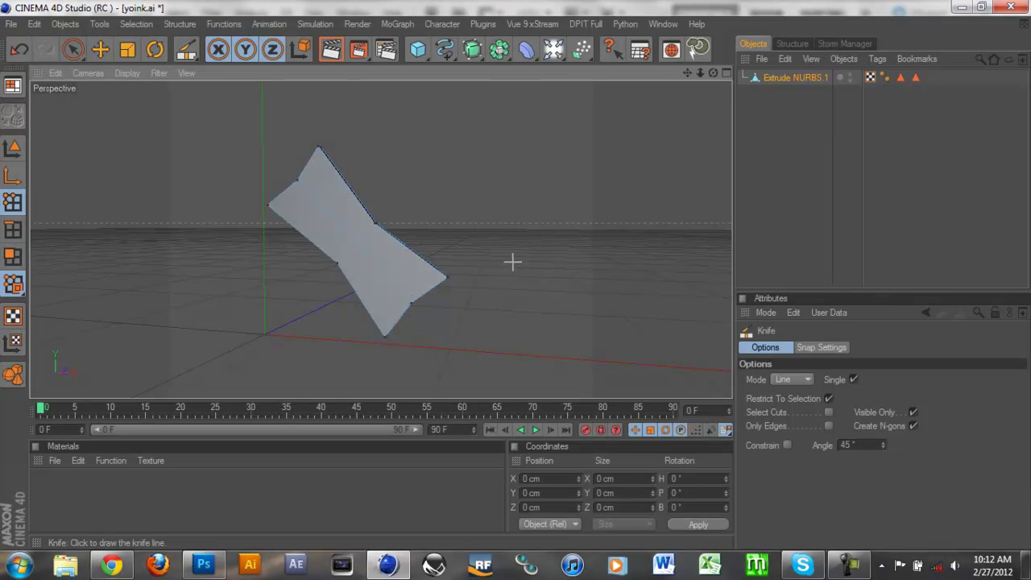
Knife-cut the spike mesh crosswise at its narrow waist, between the two inner corner points.
{"action": "left_click_drag", "start_coordinate": [504, 227], "coordinate": [125, 314], "text": "alt"}
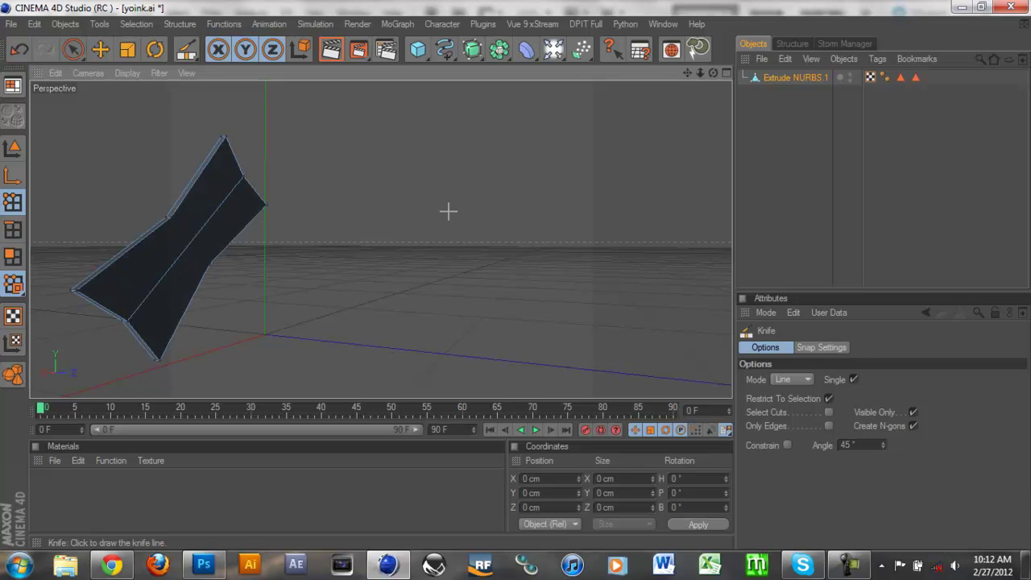
{"action": "left_click_drag", "start_coordinate": [171, 217], "coordinate": [207, 261]}
{"action": "mouse_move", "coordinate": [503, 276]}
{"action": "left_mouse_down", "text": "alt"}
{"action": "mouse_move", "coordinate": [543, 283]}
{"action": "mouse_move", "coordinate": [508, 271]}
{"action": "mouse_move", "coordinate": [517, 275]}
{"action": "left_mouse_up", "text": "alt"}
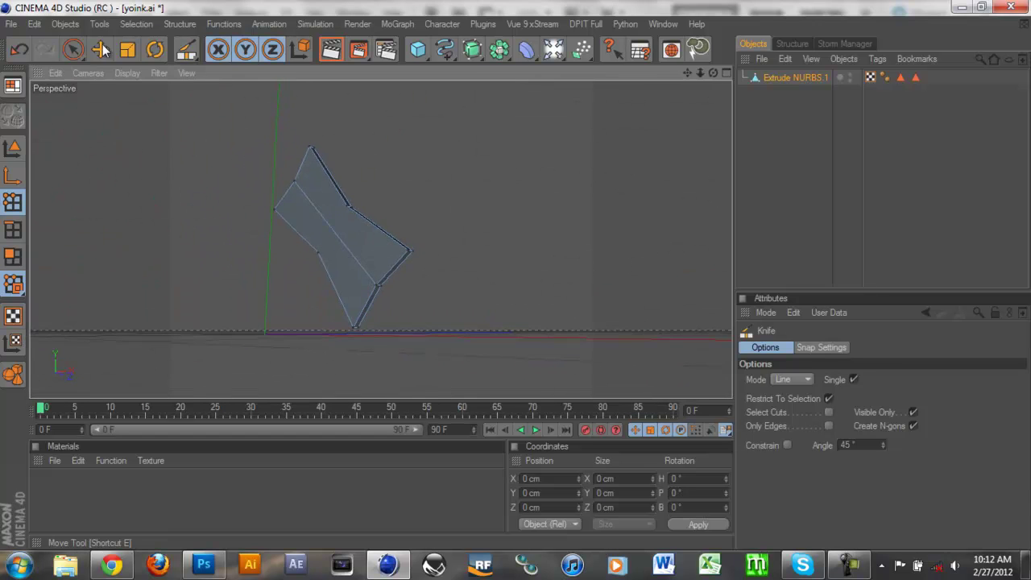
Select the end-notch and centre points along the lengthwise cut and move them along Z to a position of 48.542 cm.
{"action": "left_click", "coordinate": [72, 50]}
{"action": "mouse_move", "coordinate": [334, 230]}
{"action": "left_mouse_down"}
{"action": "mouse_move", "coordinate": [382, 285]}
{"action": "mouse_move", "coordinate": [363, 285]}
{"action": "mouse_move", "coordinate": [447, 260]}
{"action": "mouse_move", "coordinate": [531, 282]}
{"action": "mouse_move", "coordinate": [518, 279]}
{"action": "mouse_move", "coordinate": [457, 171]}
{"action": "left_mouse_up"}
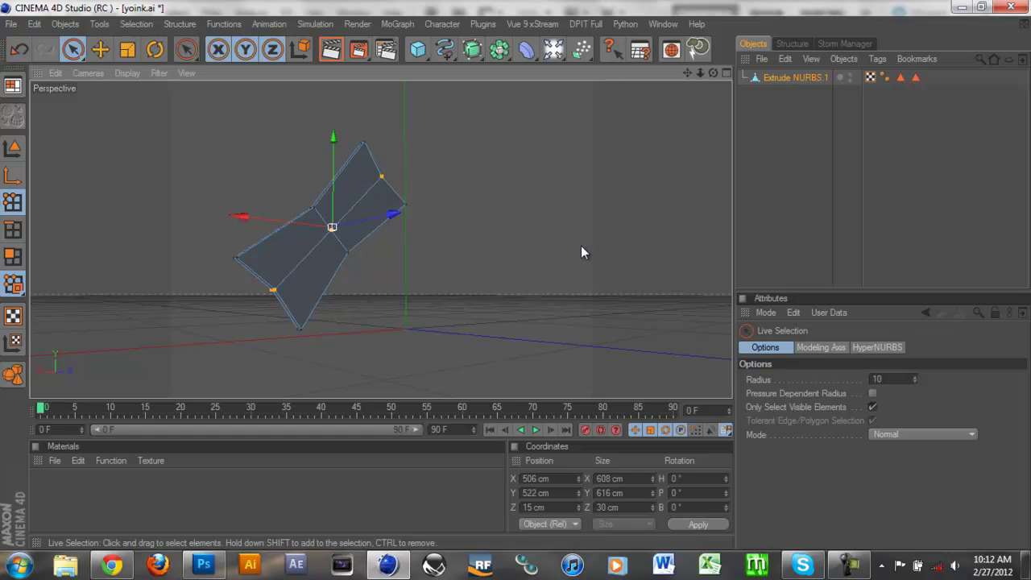
{"action": "left_click_drag", "start_coordinate": [656, 270], "coordinate": [629, 273]}
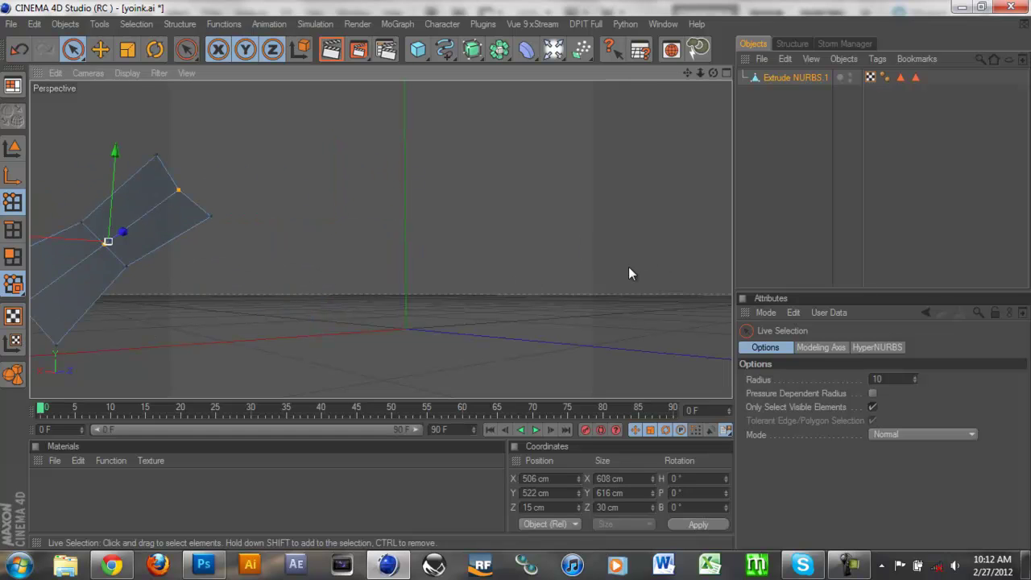
{"action": "key", "text": "ctrl+z"}
{"action": "mouse_move", "coordinate": [510, 278]}
{"action": "left_mouse_down", "text": "alt"}
{"action": "mouse_move", "coordinate": [485, 274]}
{"action": "mouse_move", "coordinate": [539, 279]}
{"action": "mouse_move", "coordinate": [517, 277]}
{"action": "mouse_move", "coordinate": [516, 327]}
{"action": "mouse_move", "coordinate": [516, 278]}
{"action": "left_mouse_up", "text": "alt"}
{"action": "left_click_drag", "start_coordinate": [427, 239], "coordinate": [525, 232]}
{"action": "left_click_drag", "start_coordinate": [431, 239], "coordinate": [515, 281]}
{"action": "key", "text": "ctrl+z"}
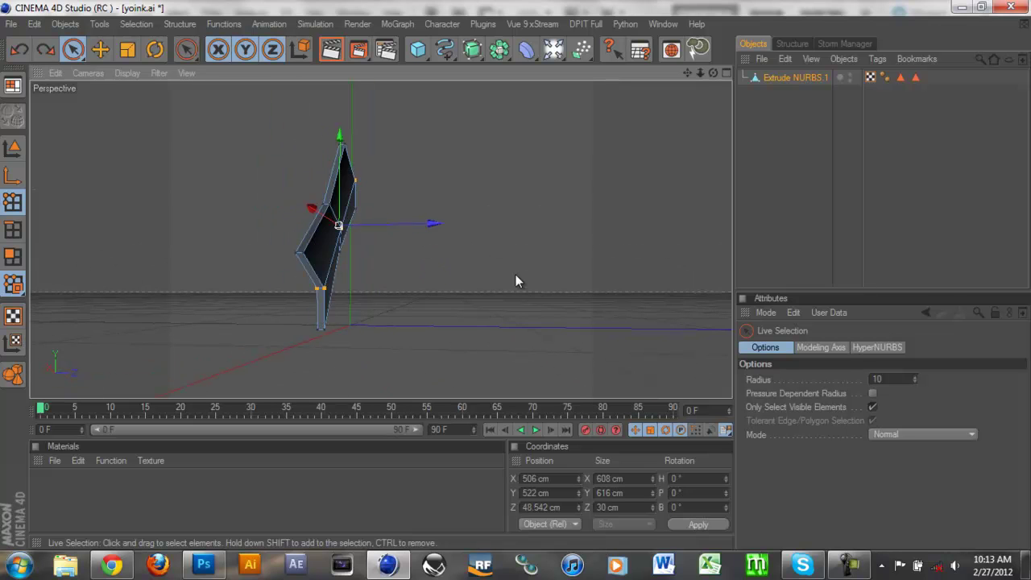
{"action": "left_click", "coordinate": [20, 52]}
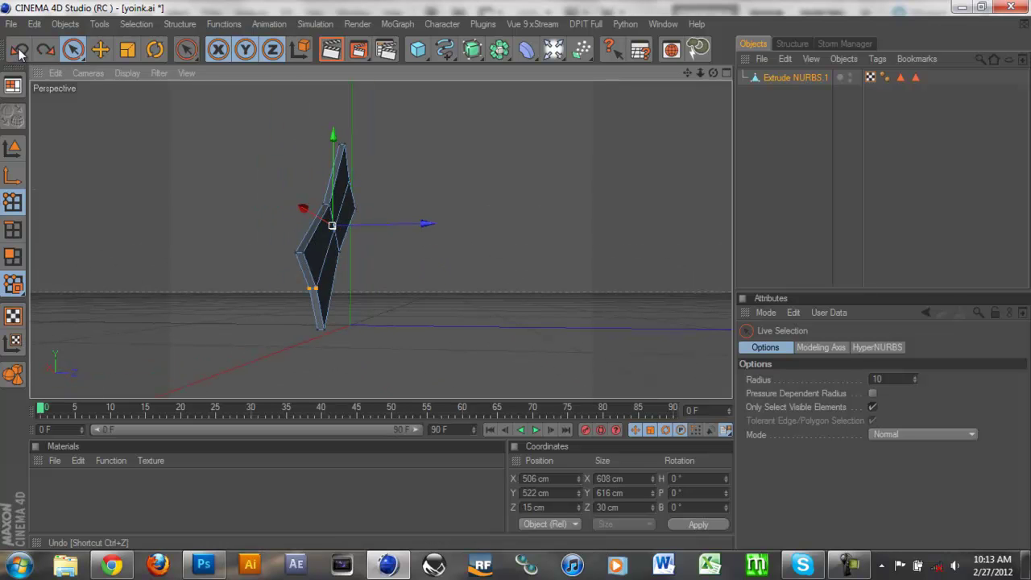
{"action": "left_click", "coordinate": [45, 50]}
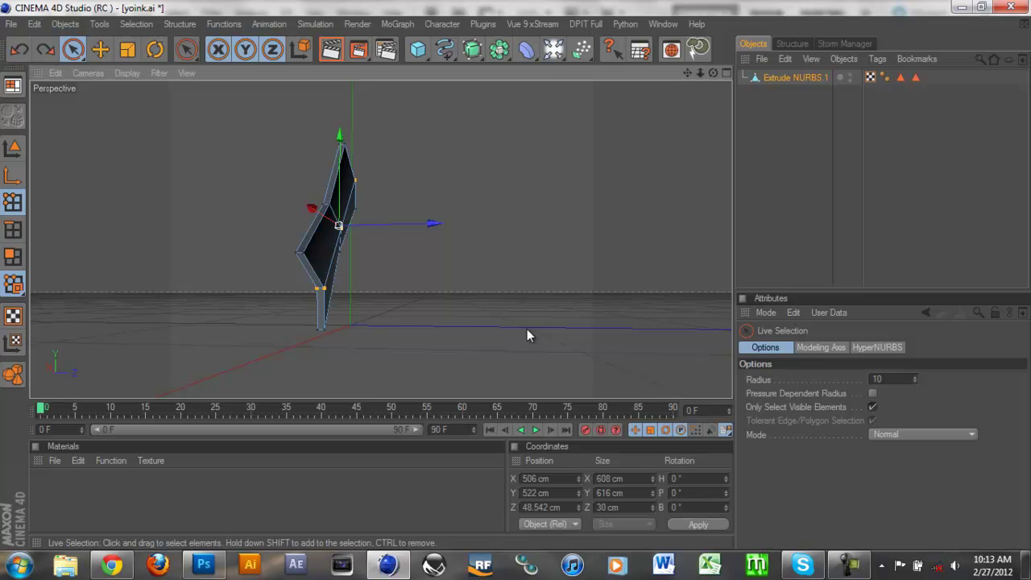
Render the active view to check the creased spike from the front.
{"action": "left_click_drag", "start_coordinate": [569, 342], "coordinate": [516, 281], "text": "alt"}
{"action": "scroll", "coordinate": [518, 262], "scroll_direction": "up", "scroll_amount": 3}
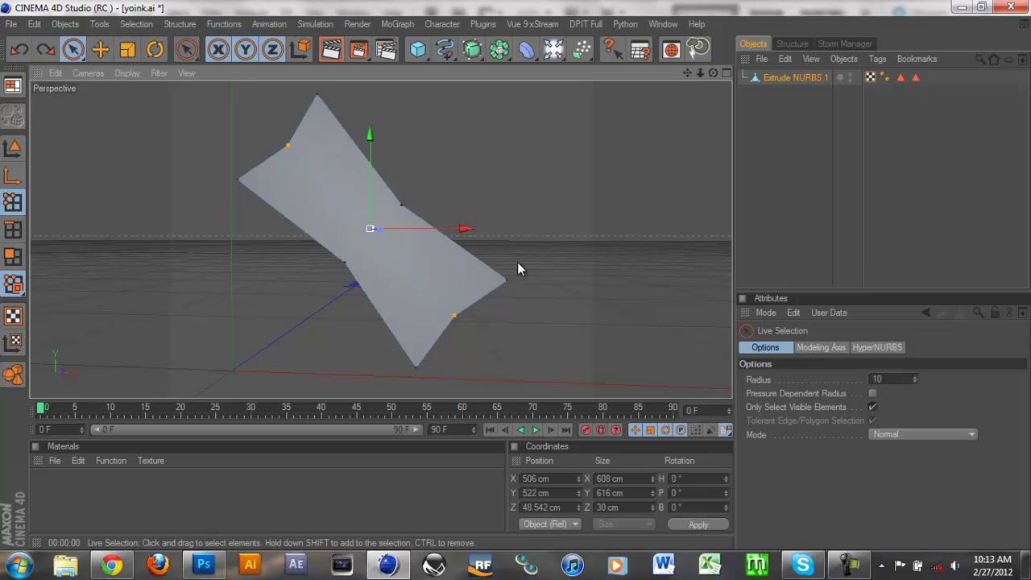
{"action": "scroll", "coordinate": [378, 117], "scroll_direction": "down", "scroll_amount": 3}
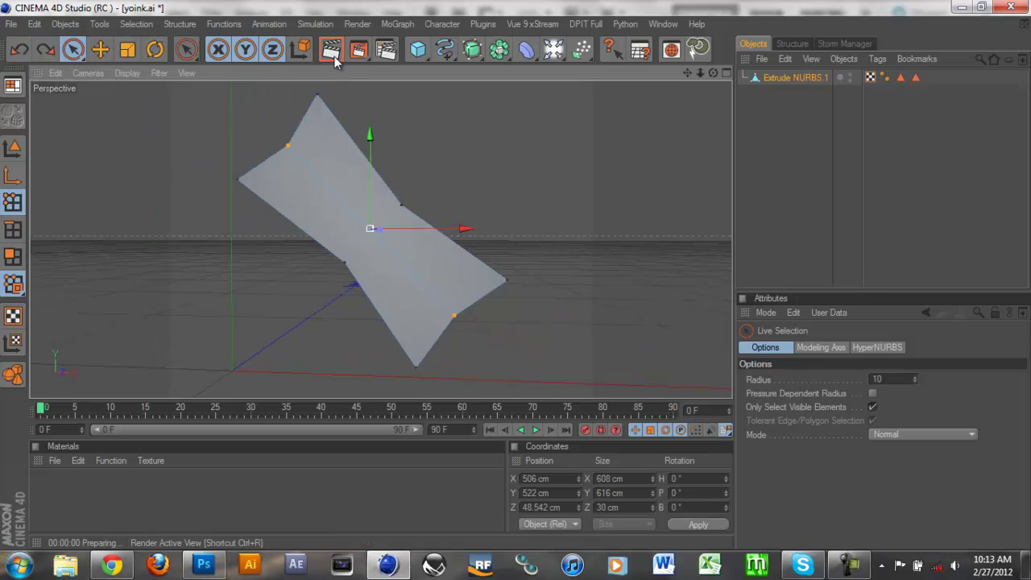
{"action": "left_click", "coordinate": [330, 49]}
Try rendering the spike with the Phong tag's Angle Limit turned off, and restore the limit.
{"action": "left_click", "coordinate": [885, 77]}
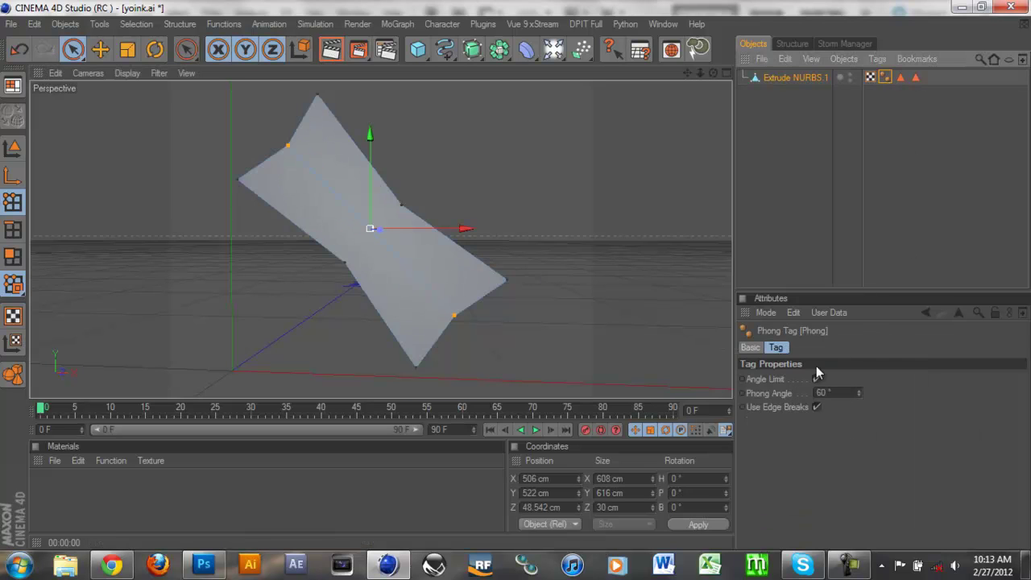
{"action": "left_click", "coordinate": [817, 379]}
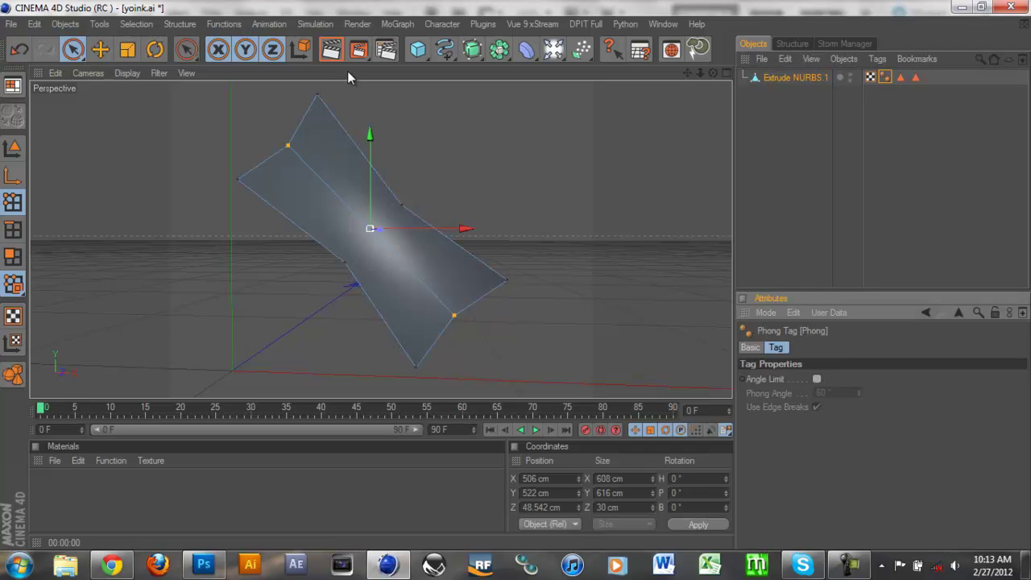
{"action": "left_click", "coordinate": [329, 50]}
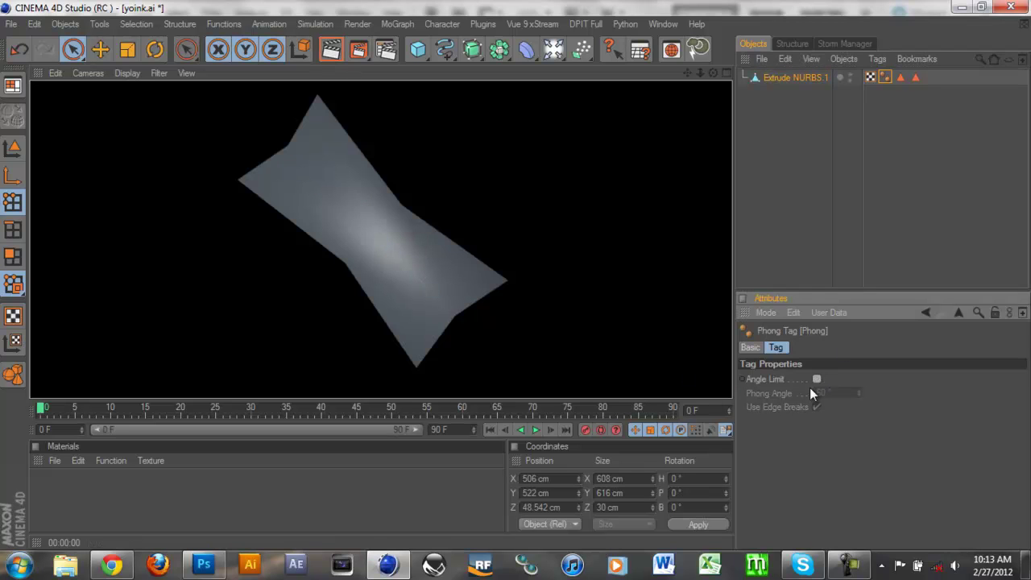
{"action": "left_click", "coordinate": [817, 379]}
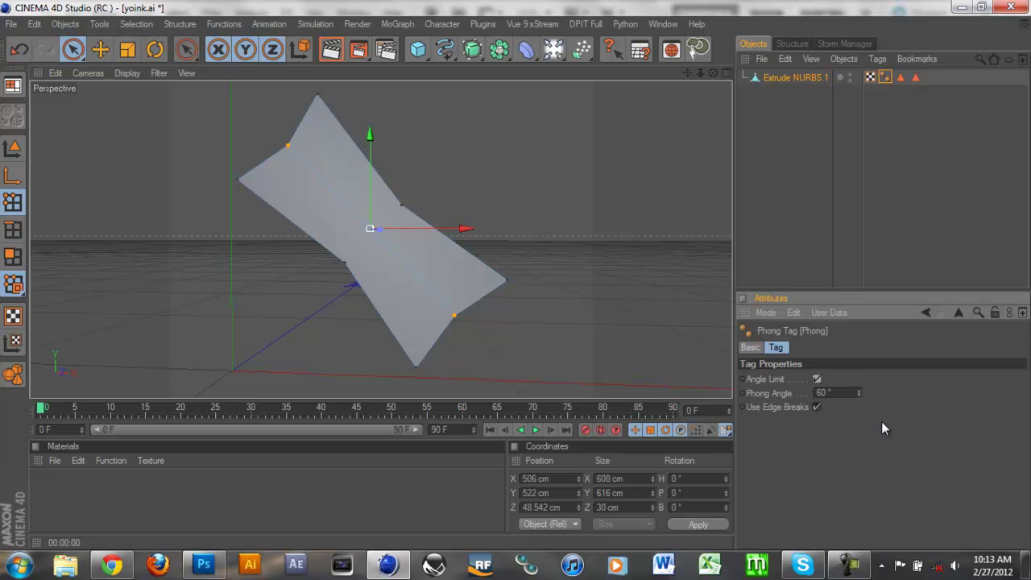
Lower the spike's Phong Angle to 3° and render the view at normal and close range.
{"action": "left_click_drag", "start_coordinate": [863, 391], "coordinate": [861, 392]}
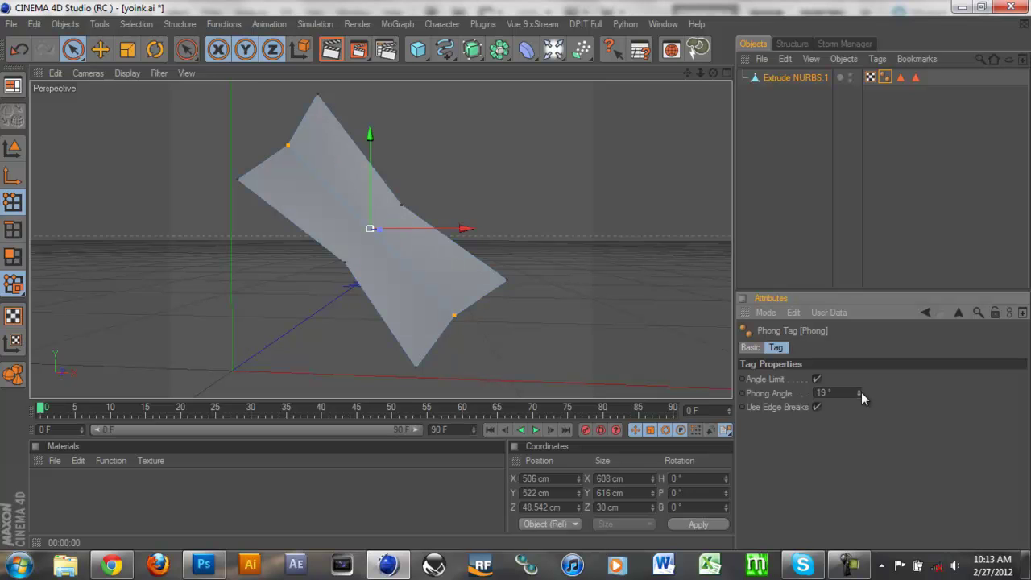
{"action": "left_click", "coordinate": [331, 50]}
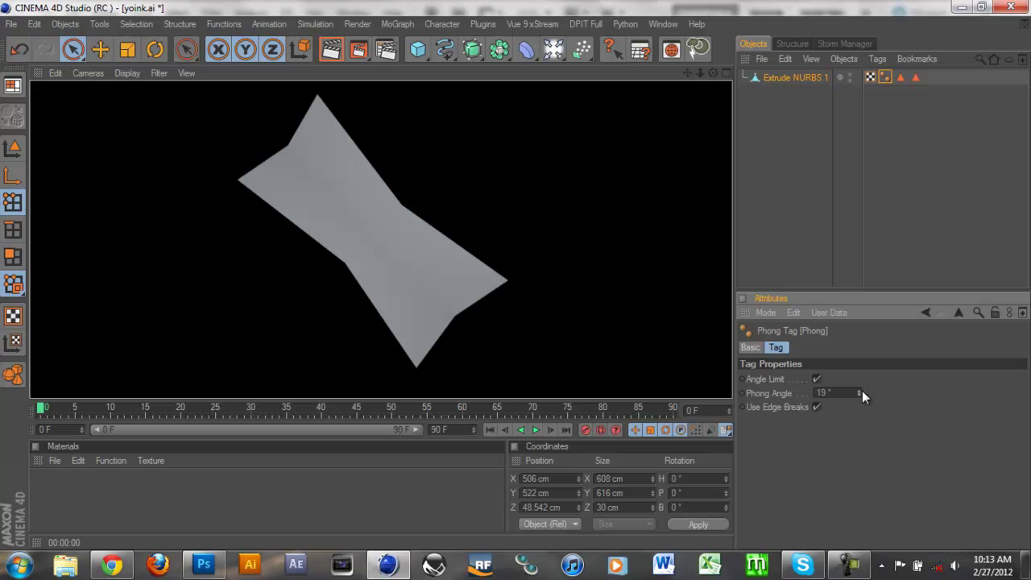
{"action": "left_click_drag", "start_coordinate": [858, 393], "coordinate": [859, 397]}
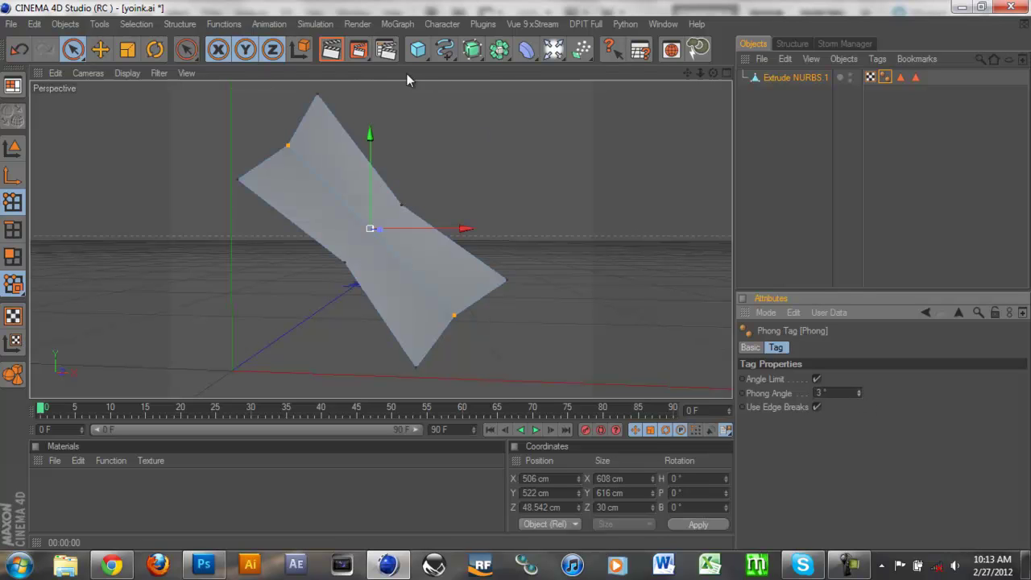
{"action": "left_click", "coordinate": [332, 50]}
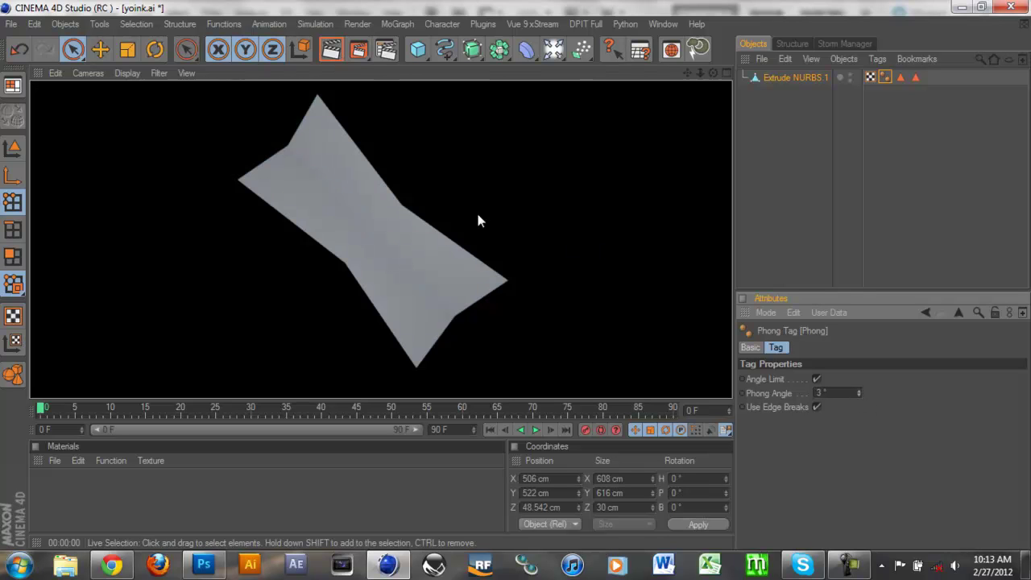
{"action": "scroll", "coordinate": [374, 260], "scroll_direction": "up", "scroll_amount": 4}
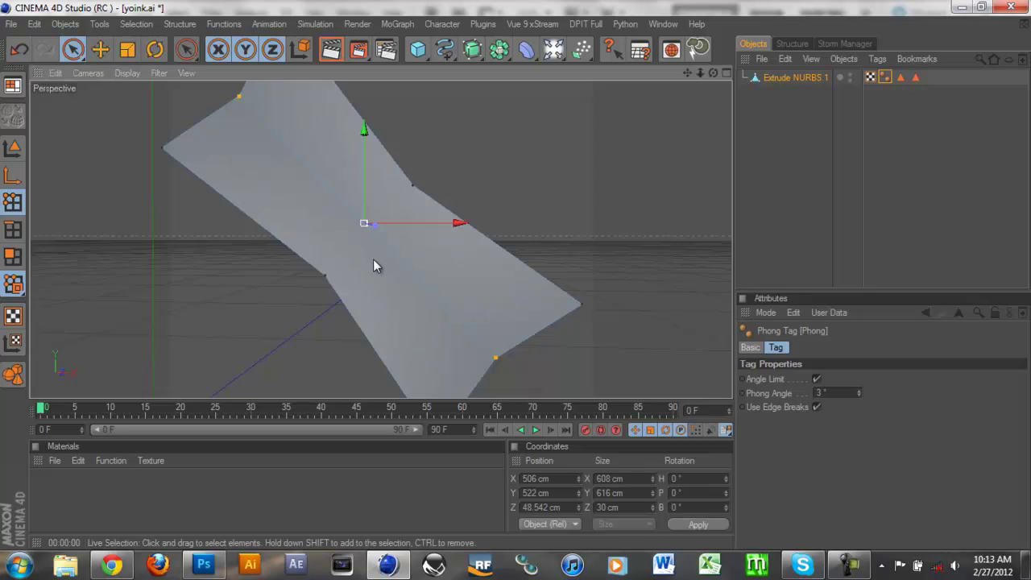
{"action": "left_click", "coordinate": [331, 50]}
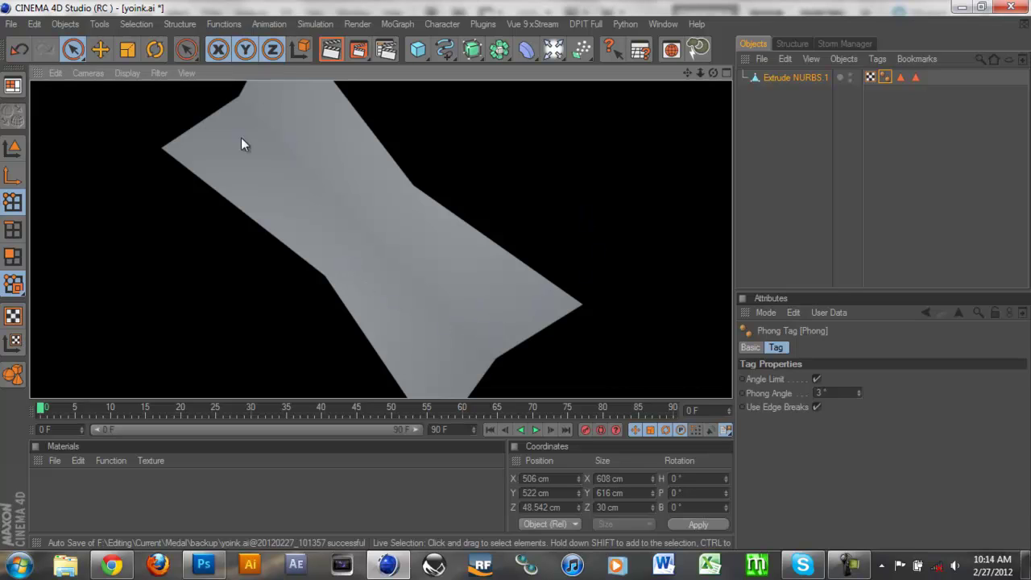
{"action": "scroll", "coordinate": [380, 229], "scroll_direction": "down", "scroll_amount": 3}
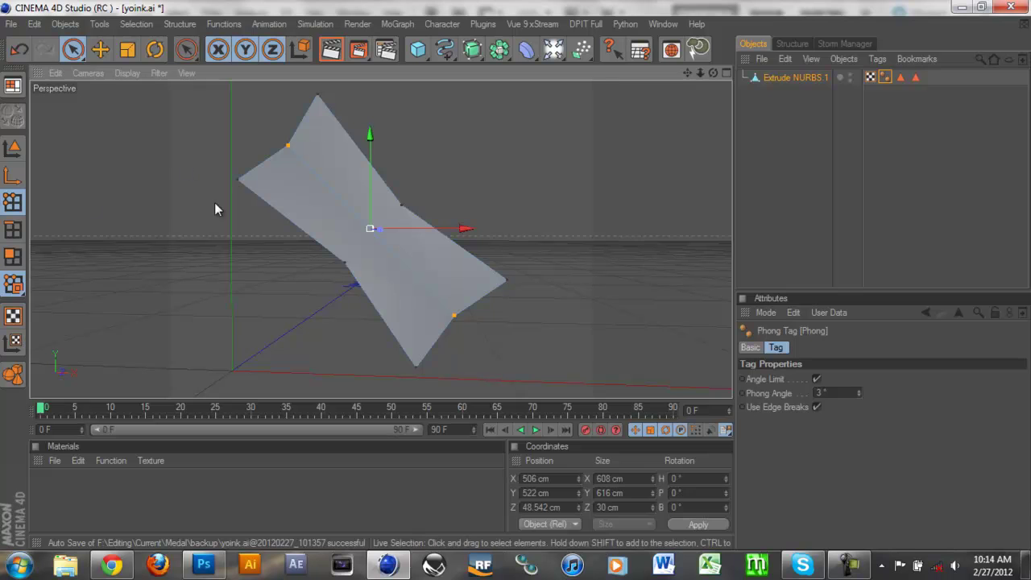
{"action": "mouse_move", "coordinate": [850, 564]}
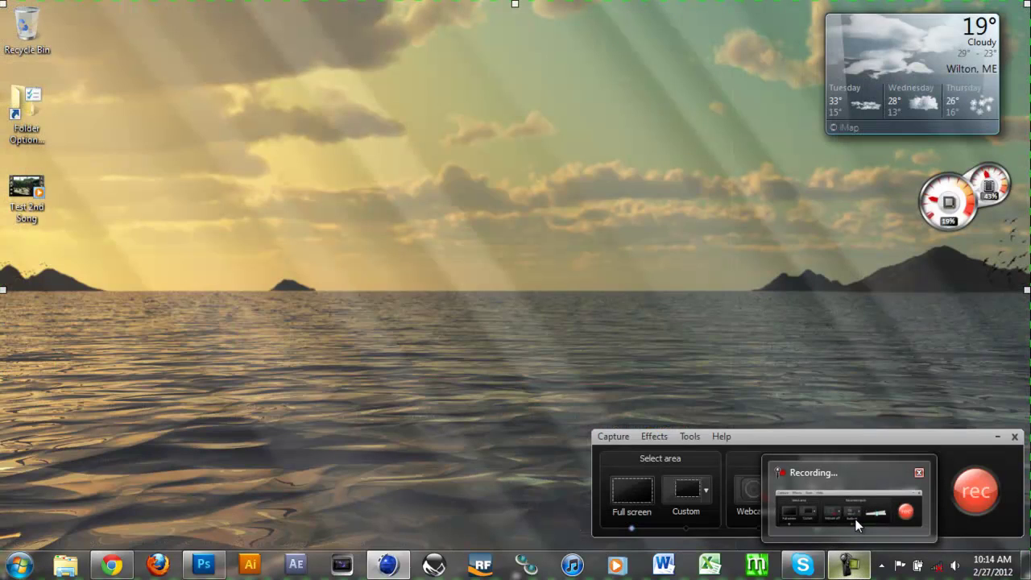
{"action": "left_click", "coordinate": [858, 525]}
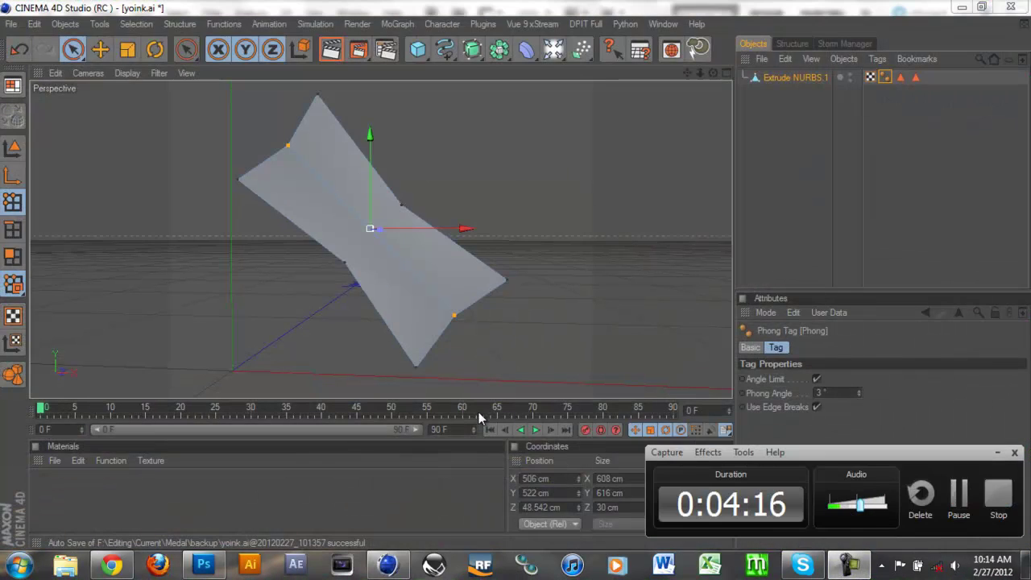
{"action": "left_click", "coordinate": [999, 454]}
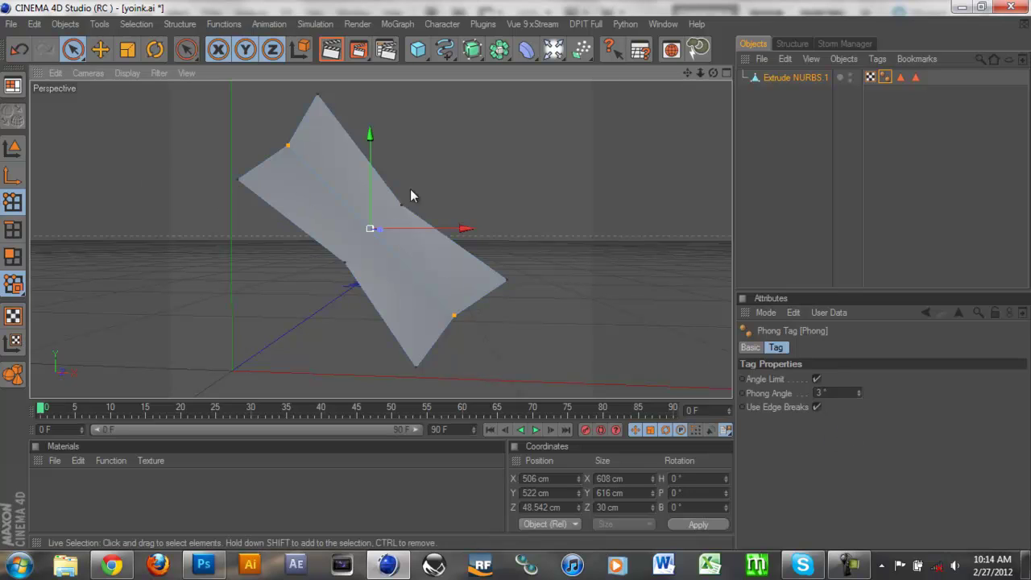
Switch to edge mode and show the spike mesh in a maximized Front view.
{"action": "left_click", "coordinate": [12, 230]}
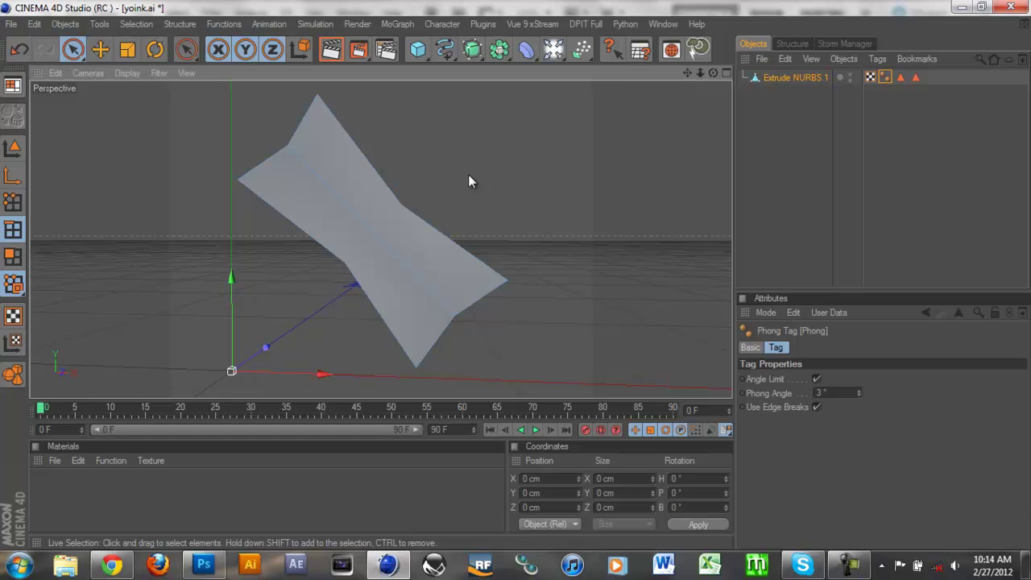
{"action": "left_click", "coordinate": [728, 72]}
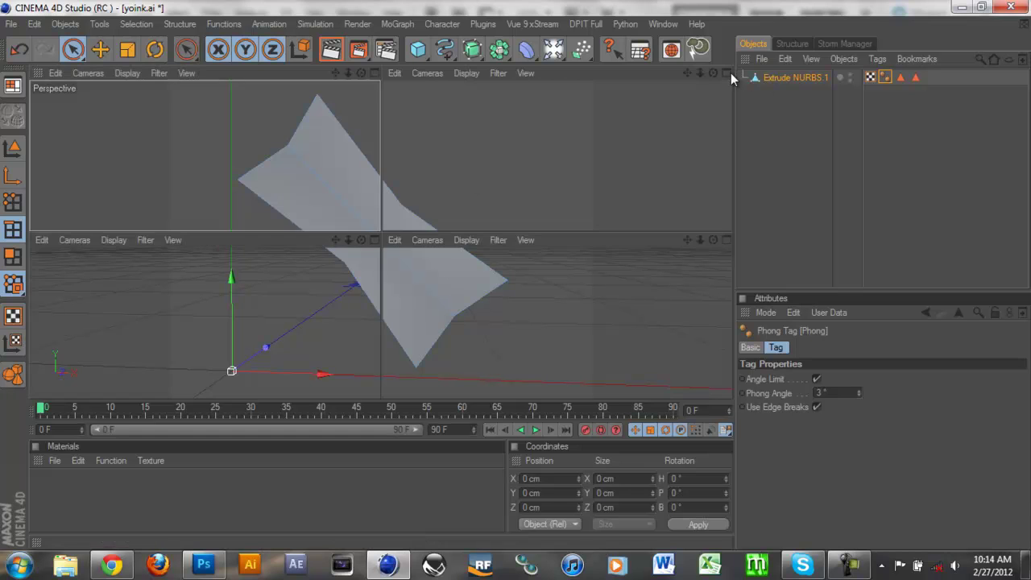
{"action": "left_click", "coordinate": [728, 241]}
{"action": "scroll", "coordinate": [648, 226], "scroll_direction": "down", "scroll_amount": 2}
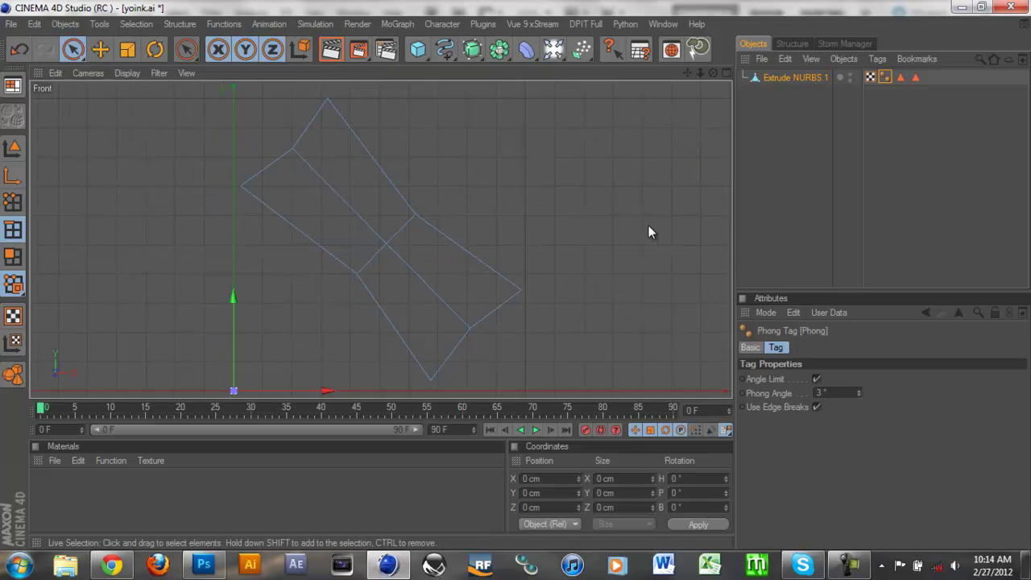
In Windows Explorer, open the Editing\Current\Medal folder on the F: drive and select the Halo__Reach_Yoink_Medal image.
{"action": "left_click", "coordinate": [66, 565]}
{"action": "left_click", "coordinate": [122, 413]}
{"action": "double_click", "coordinate": [278, 149]}
{"action": "double_click", "coordinate": [292, 160]}
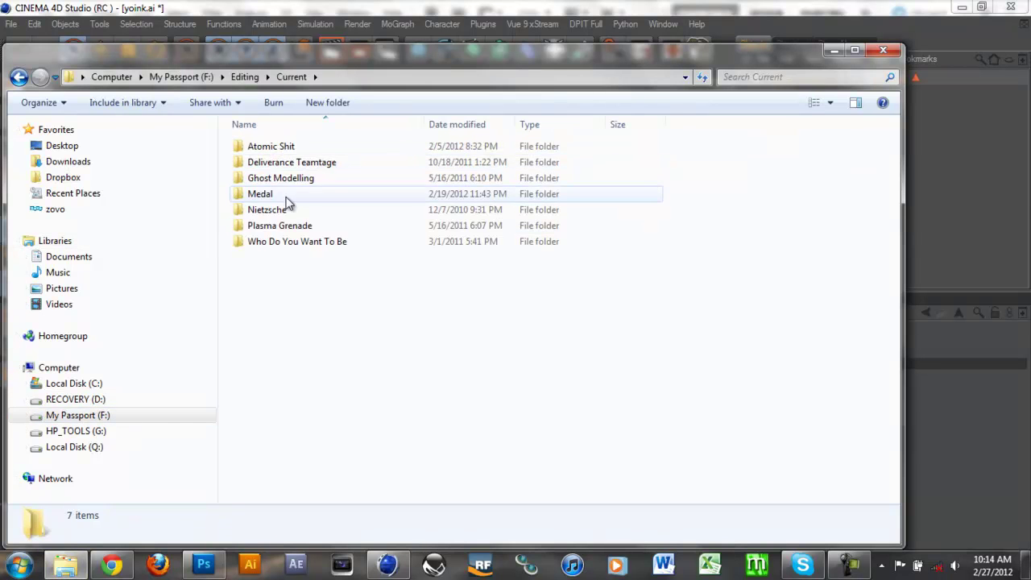
{"action": "double_click", "coordinate": [286, 195]}
{"action": "left_click", "coordinate": [438, 157]}
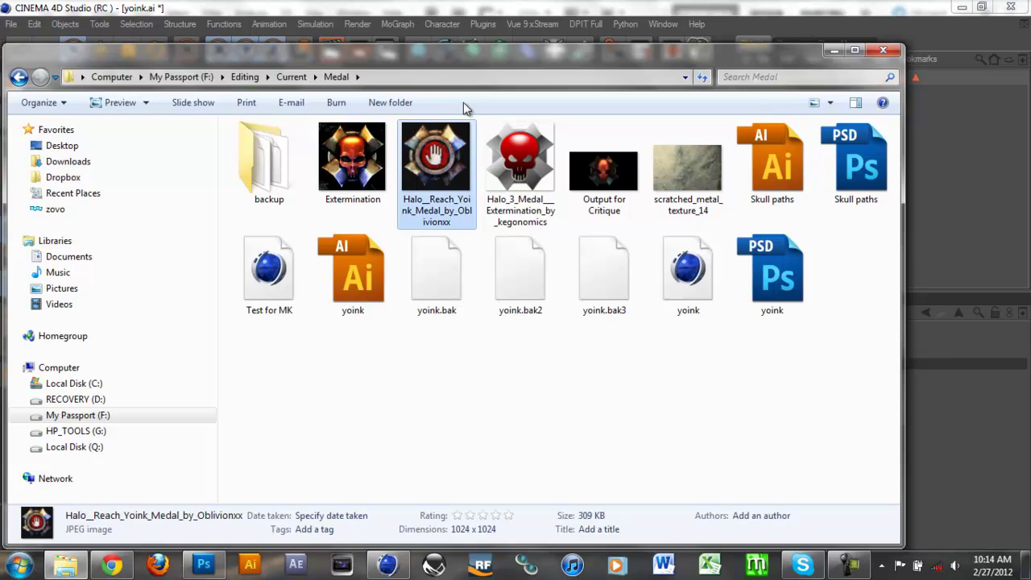
Load the selected medal image from the folder into the CINEMA 4D Front view as its background reference.
{"action": "left_click_drag", "start_coordinate": [458, 57], "coordinate": [492, 352]}
{"action": "left_click_drag", "start_coordinate": [486, 505], "coordinate": [419, 253]}
{"action": "left_click", "coordinate": [914, 345]}
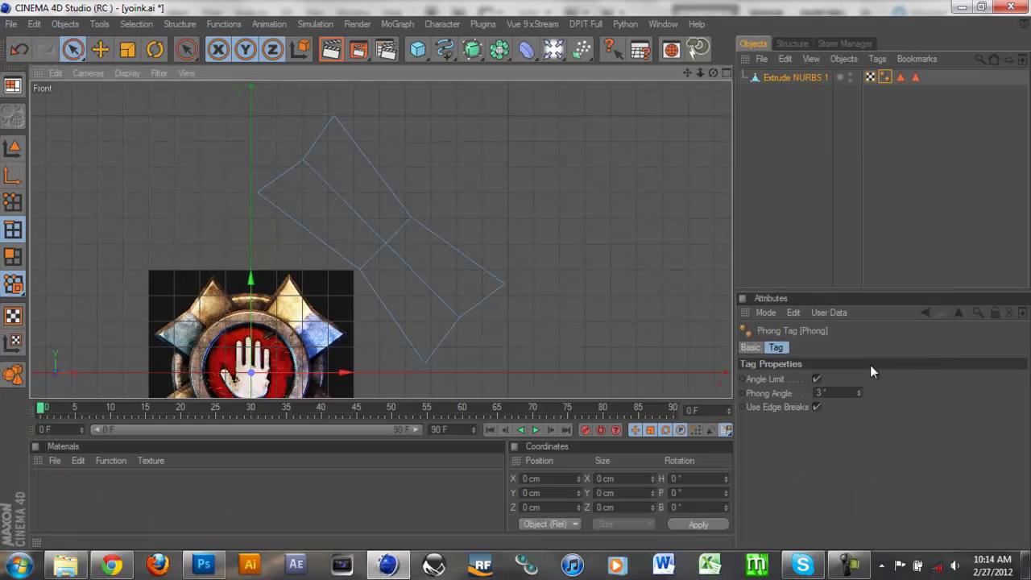
In model mode, move the spike over the medal reference in the Front view, to about X -535 cm, Y -494 cm.
{"action": "middle_click_drag", "start_coordinate": [516, 299], "coordinate": [612, 336], "text": "alt"}
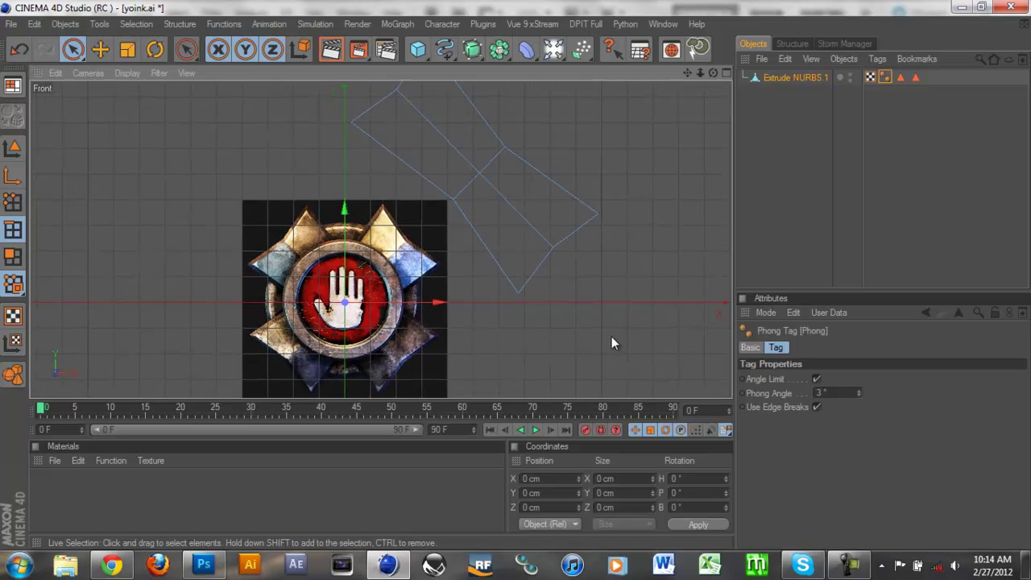
{"action": "left_click", "coordinate": [13, 147]}
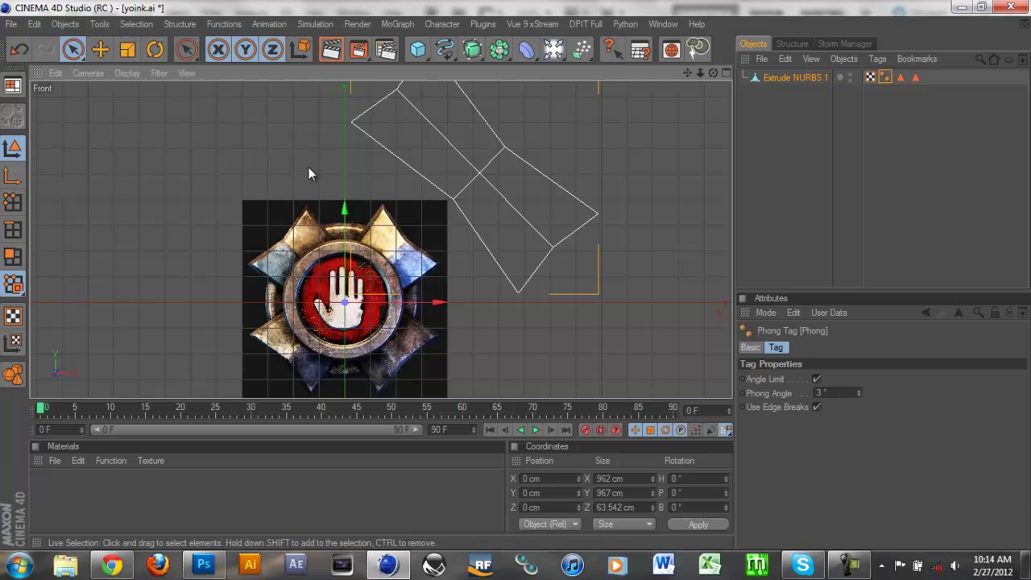
{"action": "left_click_drag", "start_coordinate": [345, 213], "coordinate": [345, 318]}
{"action": "middle_click_drag", "start_coordinate": [597, 146], "coordinate": [634, 20], "text": "alt"}
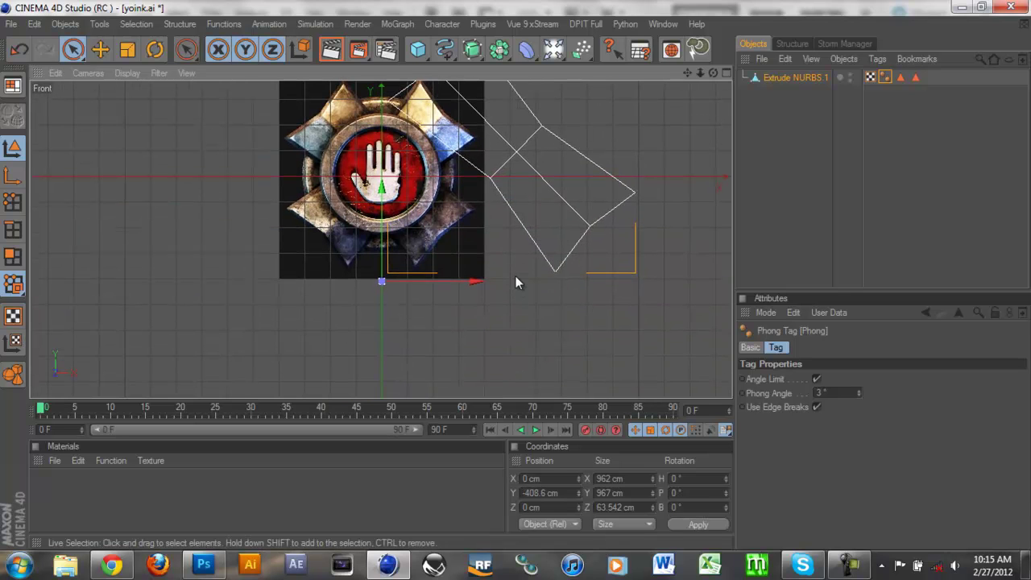
{"action": "left_click_drag", "start_coordinate": [493, 279], "coordinate": [465, 268]}
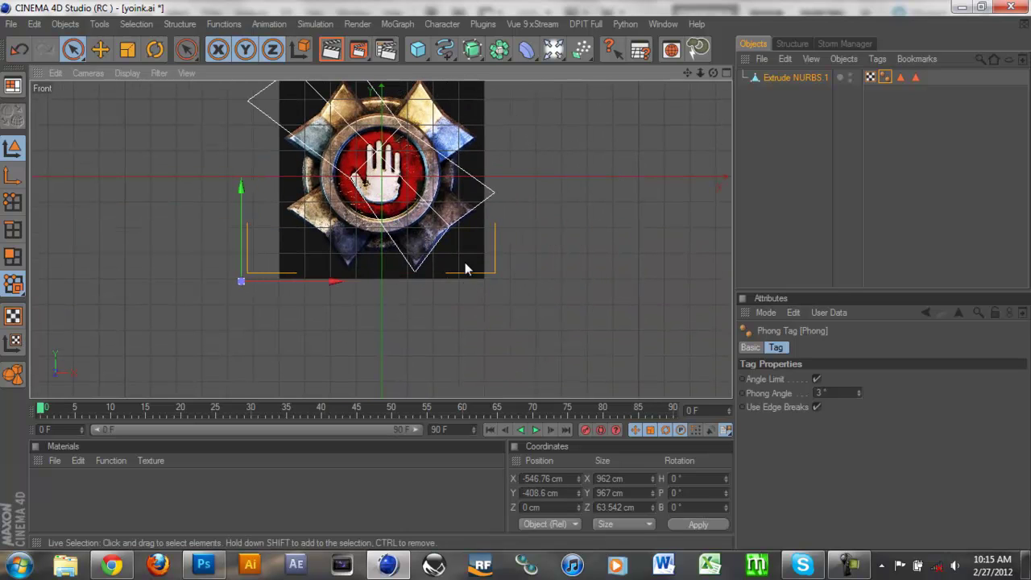
{"action": "left_click_drag", "start_coordinate": [252, 214], "coordinate": [252, 236]}
{"action": "left_click_drag", "start_coordinate": [325, 302], "coordinate": [328, 302]}
{"action": "middle_click_drag", "start_coordinate": [661, 223], "coordinate": [657, 253], "text": "alt"}
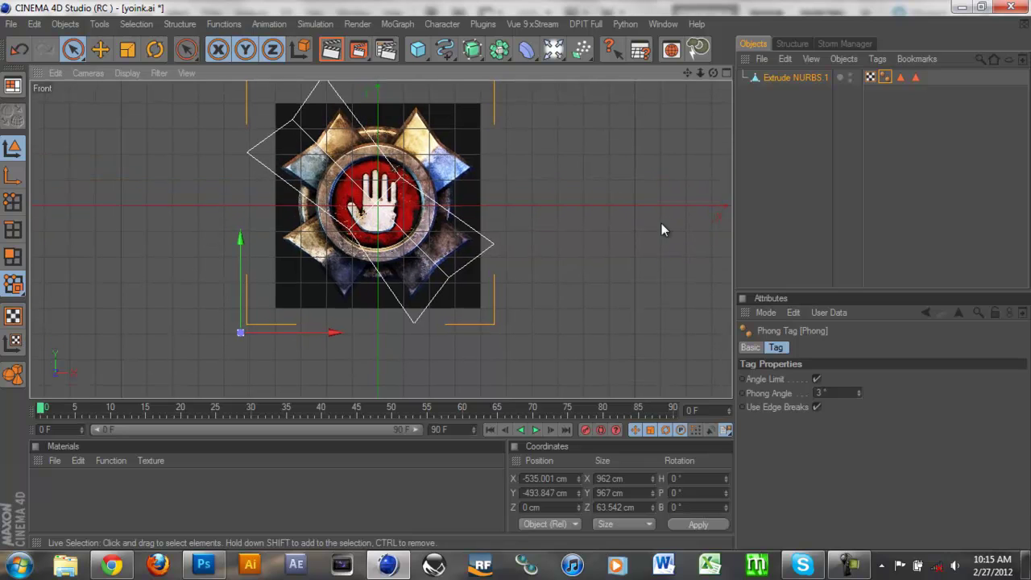
Scale the spike down to about 698 × 702 cm and move it onto the medal's upper-left-to-lower-right diagonal arms.
{"action": "key", "text": "t"}
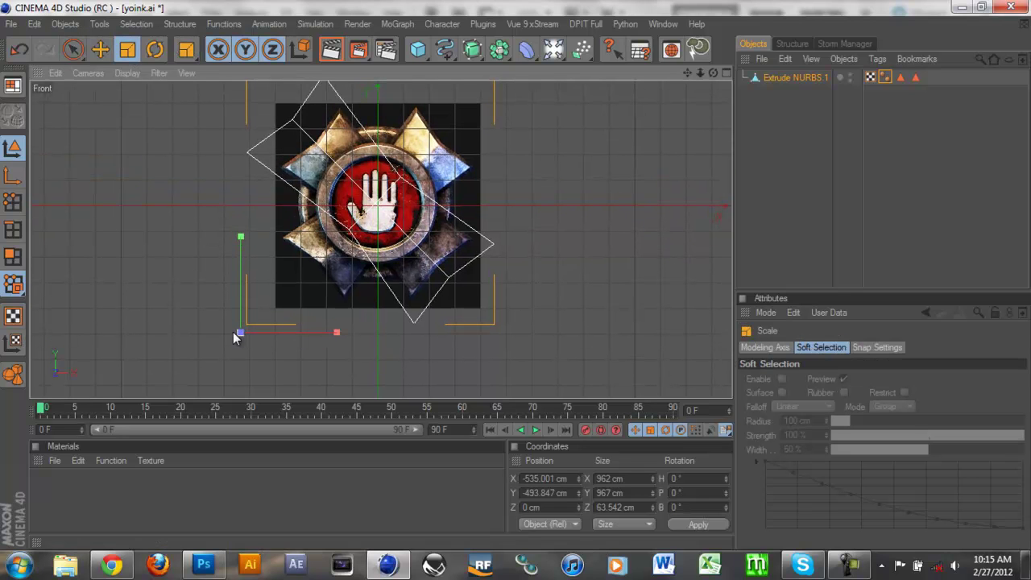
{"action": "left_click_drag", "start_coordinate": [240, 332], "coordinate": [528, 277]}
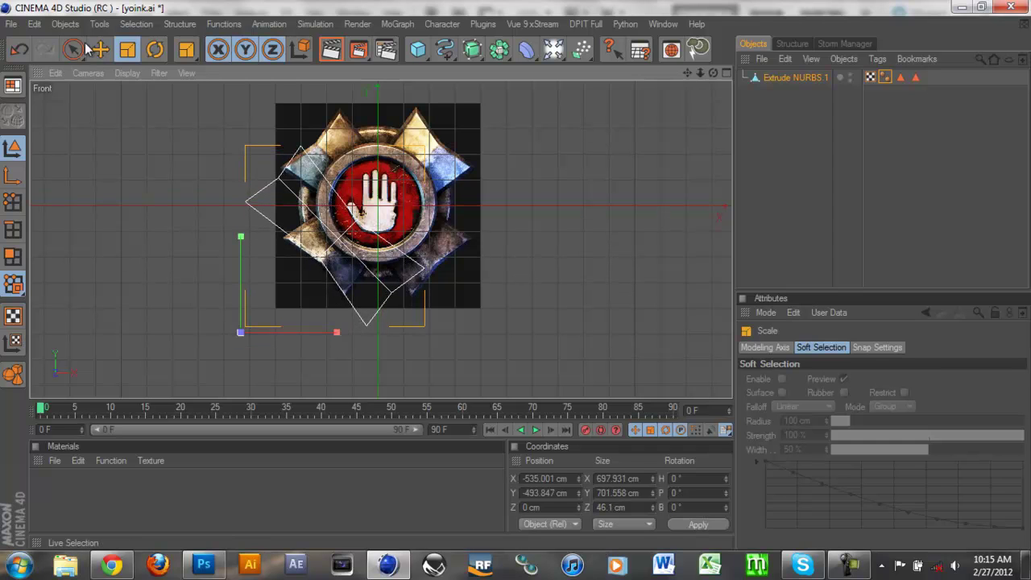
{"action": "left_click", "coordinate": [77, 48]}
{"action": "left_click_drag", "start_coordinate": [366, 340], "coordinate": [516, 275]}
{"action": "left_click_drag", "start_coordinate": [264, 276], "coordinate": [516, 274]}
{"action": "left_click_drag", "start_coordinate": [356, 303], "coordinate": [516, 275]}
Enlarge the spike uniformly to about 743 × 747 cm and shift it so its tips match the medal's points.
{"action": "left_click", "coordinate": [127, 49]}
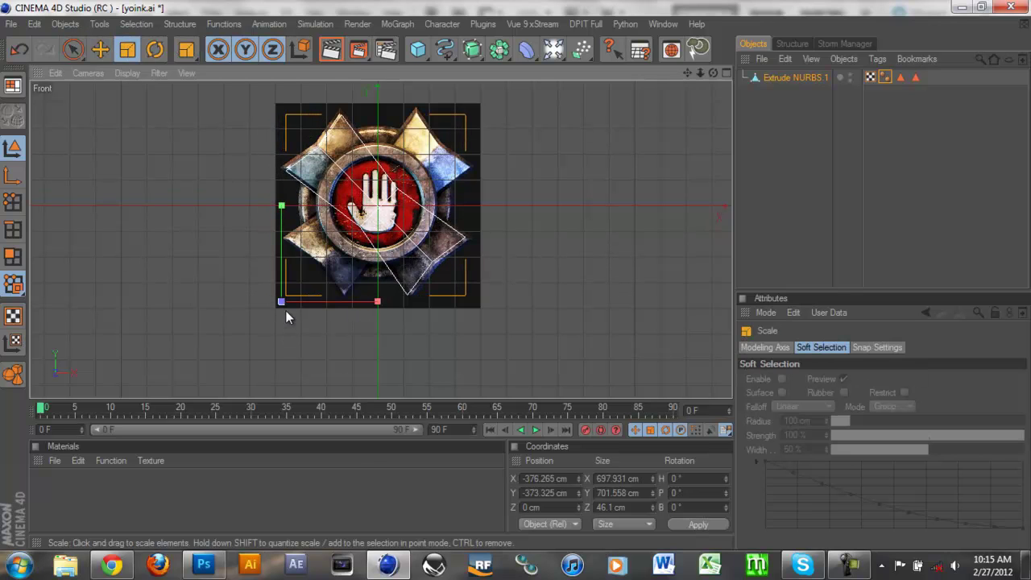
{"action": "left_click_drag", "start_coordinate": [281, 303], "coordinate": [522, 275]}
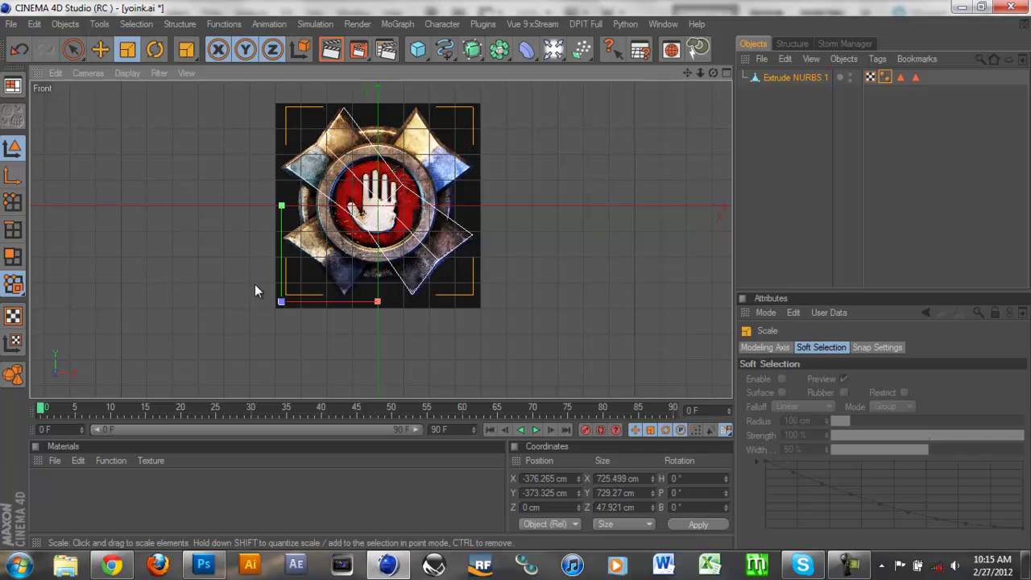
{"action": "left_click", "coordinate": [100, 50]}
{"action": "left_click_drag", "start_coordinate": [369, 299], "coordinate": [516, 276]}
{"action": "left_click_drag", "start_coordinate": [277, 255], "coordinate": [516, 281]}
{"action": "left_click_drag", "start_coordinate": [361, 303], "coordinate": [516, 280]}
{"action": "left_click", "coordinate": [133, 58]}
Fine-tune the spike's placement on the medal's diagonal arms, to about X -395 cm, Y -393 cm.
{"action": "left_click", "coordinate": [76, 50]}
{"action": "left_click_drag", "start_coordinate": [281, 241], "coordinate": [516, 275]}
{"action": "left_click_drag", "start_coordinate": [362, 312], "coordinate": [359, 311]}
{"action": "scroll", "coordinate": [410, 306], "scroll_direction": "up", "scroll_amount": 4}
{"action": "middle_click_drag", "start_coordinate": [415, 307], "coordinate": [414, 357], "text": "alt"}
{"action": "left_click_drag", "start_coordinate": [197, 346], "coordinate": [517, 282]}
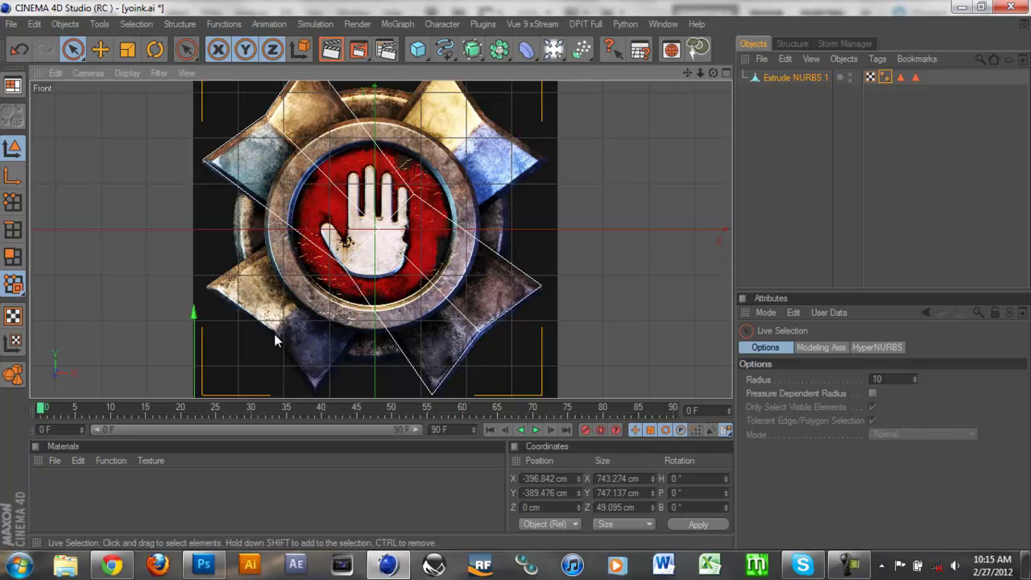
{"action": "scroll", "coordinate": [281, 332], "scroll_direction": "down", "scroll_amount": 2}
{"action": "left_click_drag", "start_coordinate": [320, 368], "coordinate": [252, 332]}
{"action": "left_click_drag", "start_coordinate": [212, 305], "coordinate": [518, 281]}
{"action": "middle_click_drag", "start_coordinate": [518, 281], "coordinate": [515, 320], "text": "alt"}
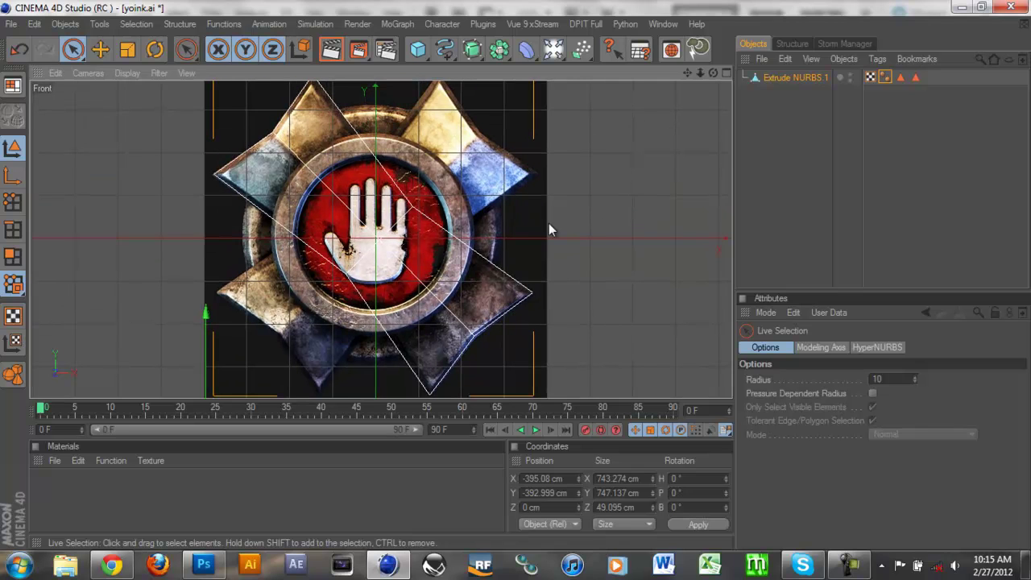
Show the spike in a maximized Perspective view and examine it from the front.
{"action": "left_click", "coordinate": [127, 73]}
{"action": "left_click", "coordinate": [730, 71]}
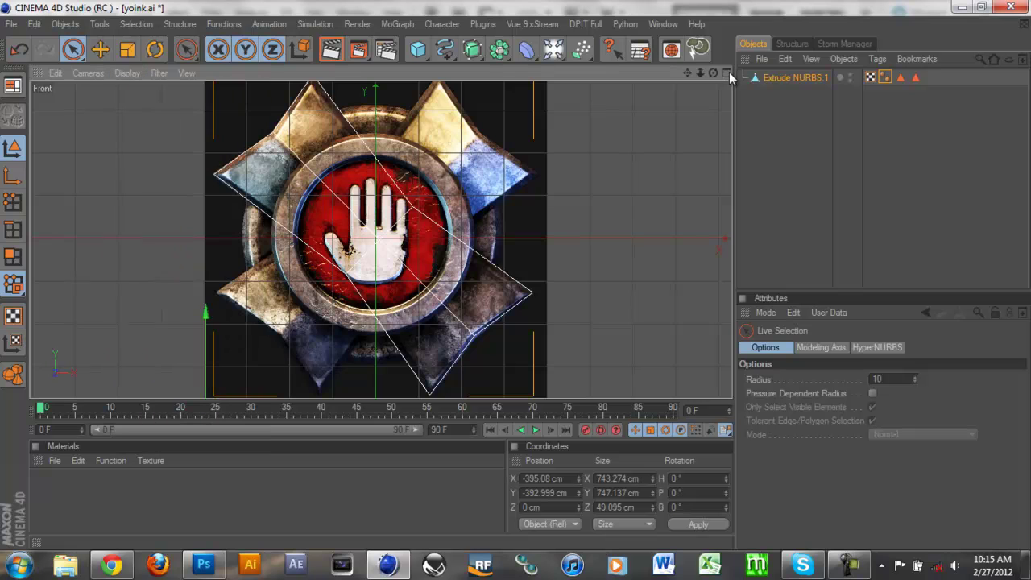
{"action": "left_click", "coordinate": [725, 74]}
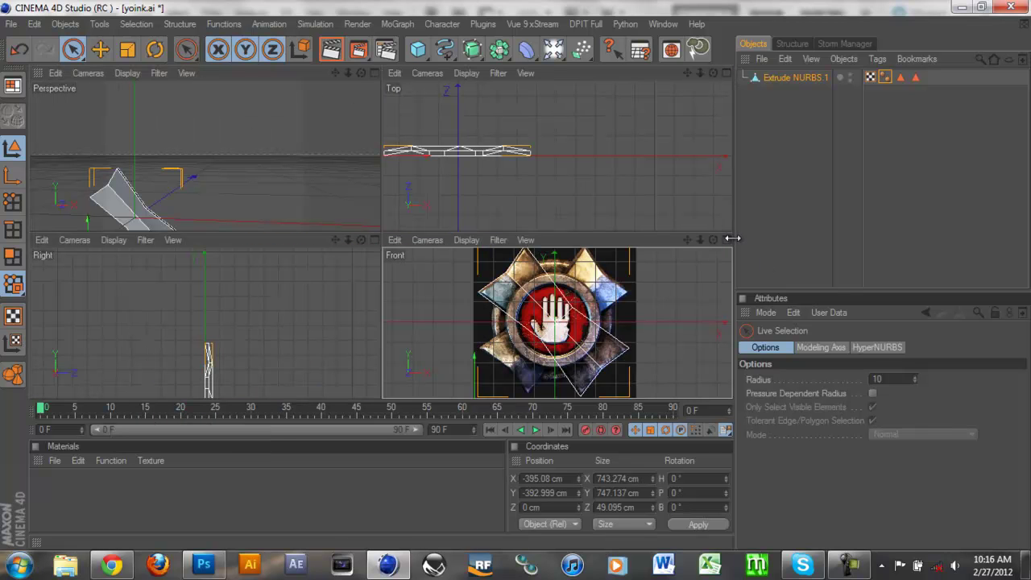
{"action": "left_click", "coordinate": [375, 74]}
{"action": "key", "text": "h"}
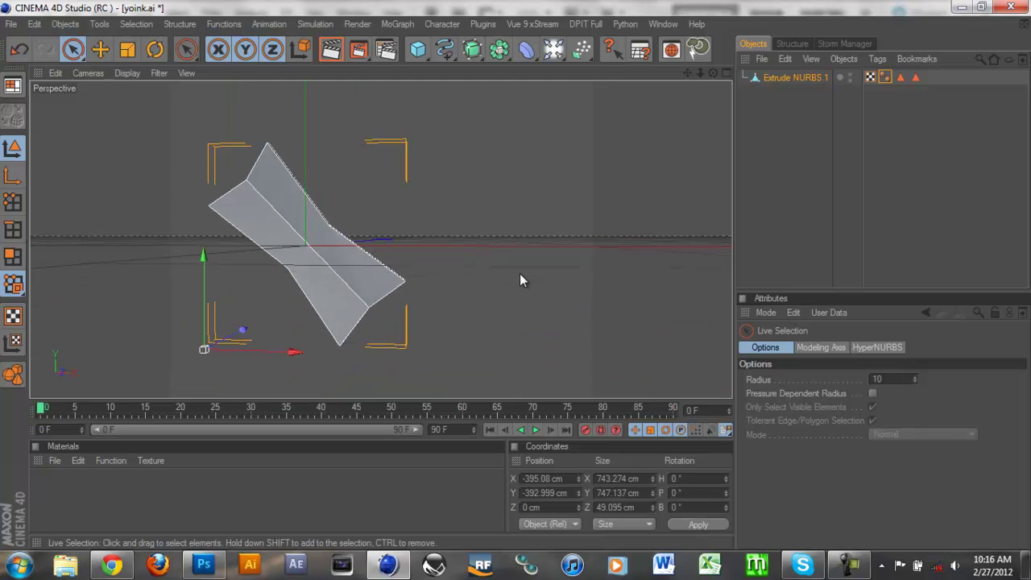
{"action": "scroll", "coordinate": [481, 387], "scroll_direction": "up", "scroll_amount": 5}
{"action": "scroll", "coordinate": [451, 303], "scroll_direction": "down", "scroll_amount": 5}
{"action": "left_click_drag", "start_coordinate": [586, 257], "coordinate": [119, 241], "text": "alt"}
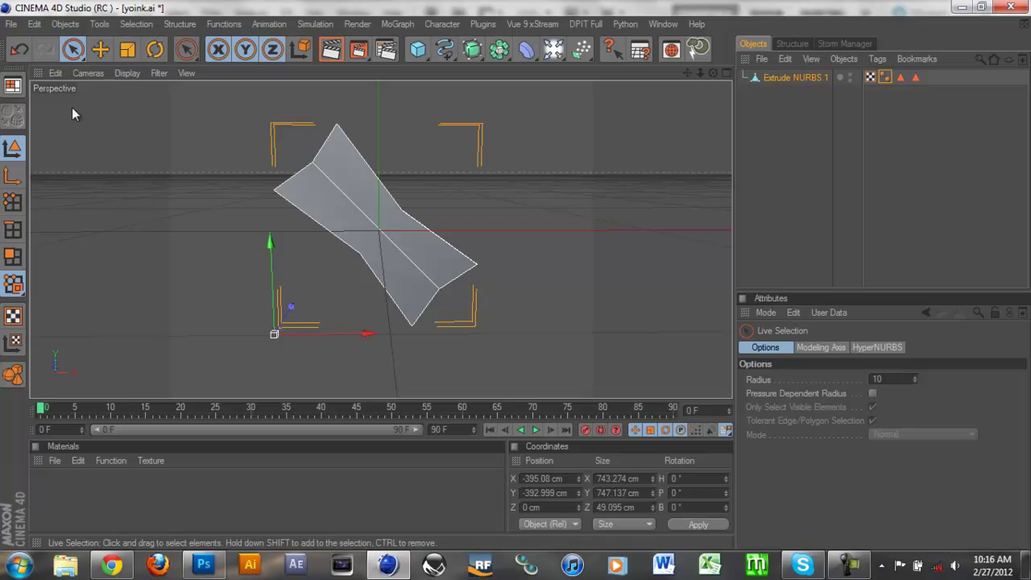
In edge mode, loop-select the spike's outer outline edges on both the front and back sides.
{"action": "left_click", "coordinate": [12, 230]}
{"action": "left_click", "coordinate": [136, 23]}
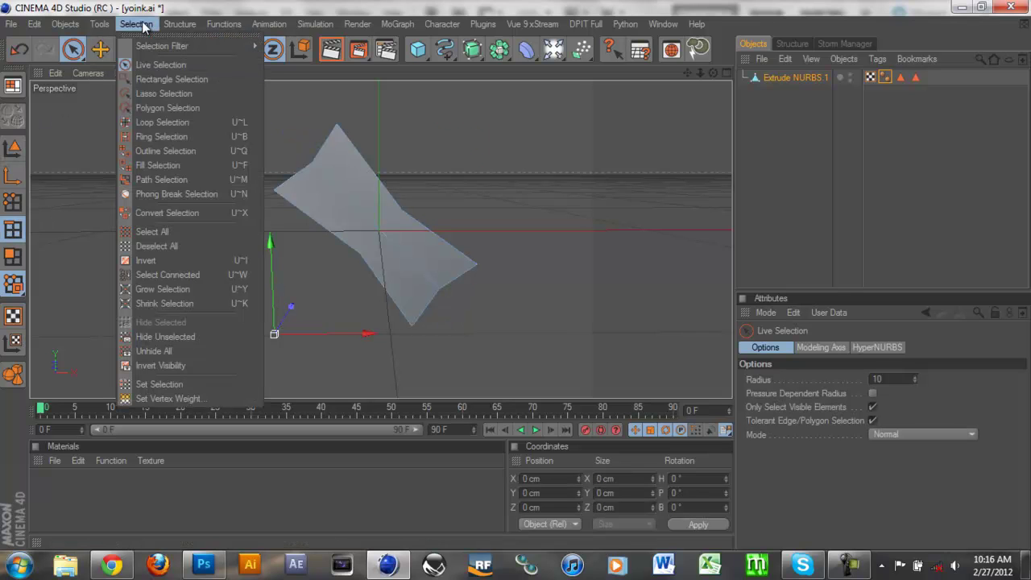
{"action": "left_click", "coordinate": [165, 119]}
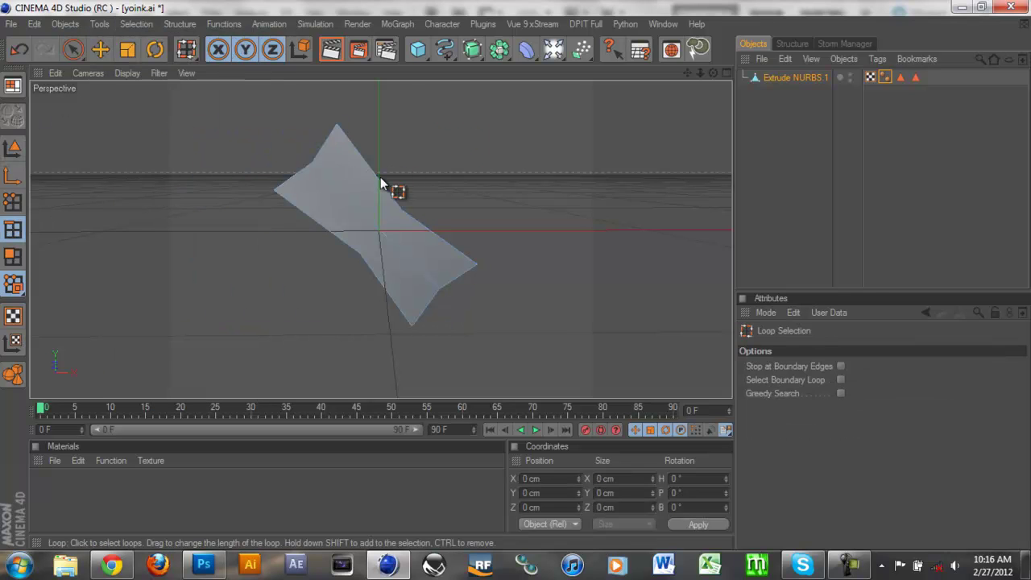
{"action": "left_click", "coordinate": [398, 185]}
{"action": "mouse_move", "coordinate": [498, 163]}
{"action": "left_mouse_down", "text": "alt"}
{"action": "mouse_move", "coordinate": [528, 276]}
{"action": "mouse_move", "coordinate": [405, 166]}
{"action": "mouse_move", "coordinate": [386, 196]}
{"action": "mouse_move", "coordinate": [375, 194]}
{"action": "mouse_move", "coordinate": [565, 218]}
{"action": "mouse_move", "coordinate": [510, 274]}
{"action": "mouse_move", "coordinate": [487, 270]}
{"action": "mouse_move", "coordinate": [518, 274]}
{"action": "left_mouse_up", "text": "alt"}
{"action": "left_click", "coordinate": [381, 191], "text": "shift"}
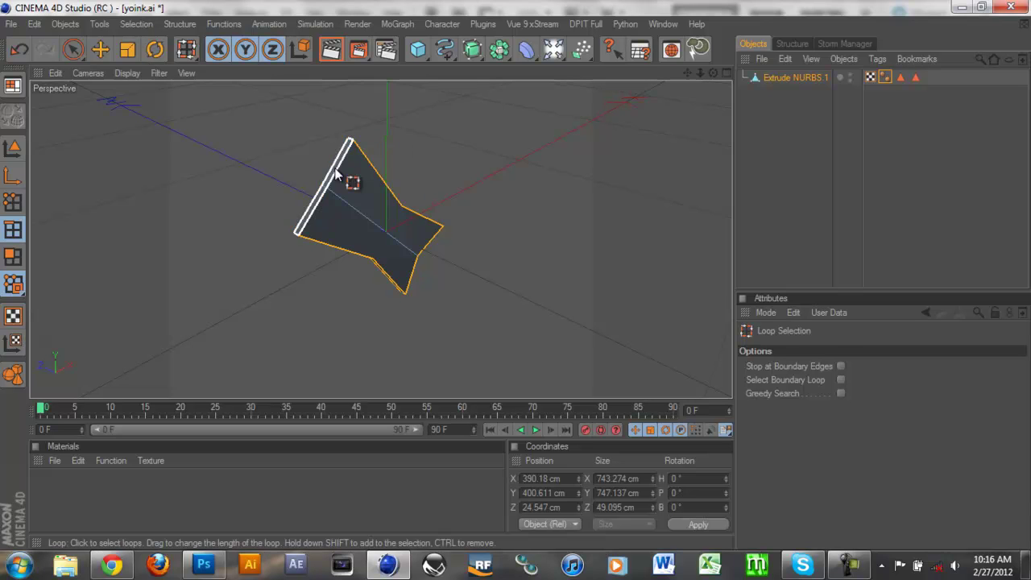
{"action": "left_click_drag", "start_coordinate": [593, 212], "coordinate": [799, 148], "text": "alt"}
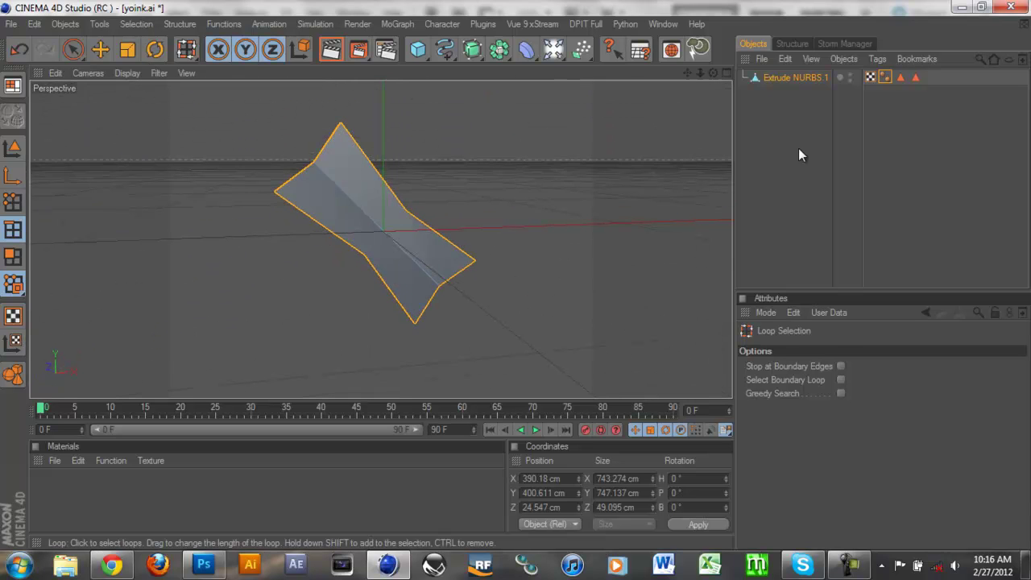
Bevel the selected outline loops in the Front view with a linear Inner Offset of about 13 cm.
{"action": "left_click", "coordinate": [726, 73]}
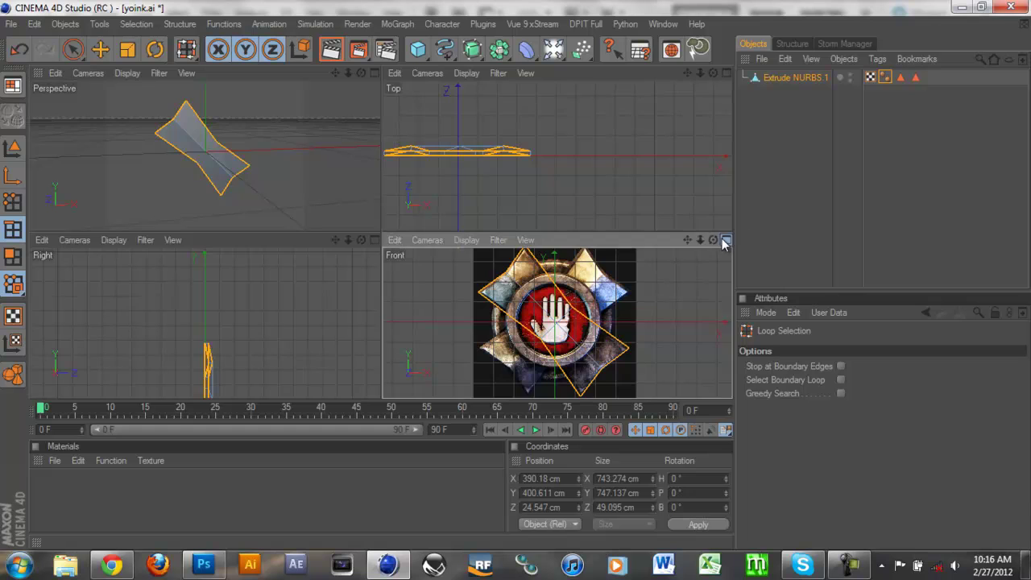
{"action": "left_click", "coordinate": [725, 240]}
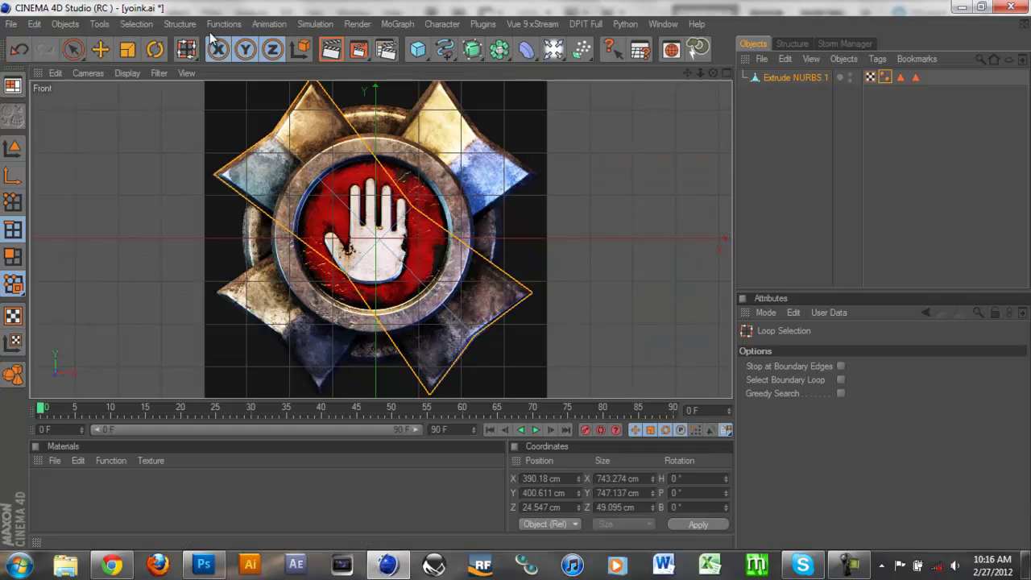
{"action": "left_click", "coordinate": [180, 23]}
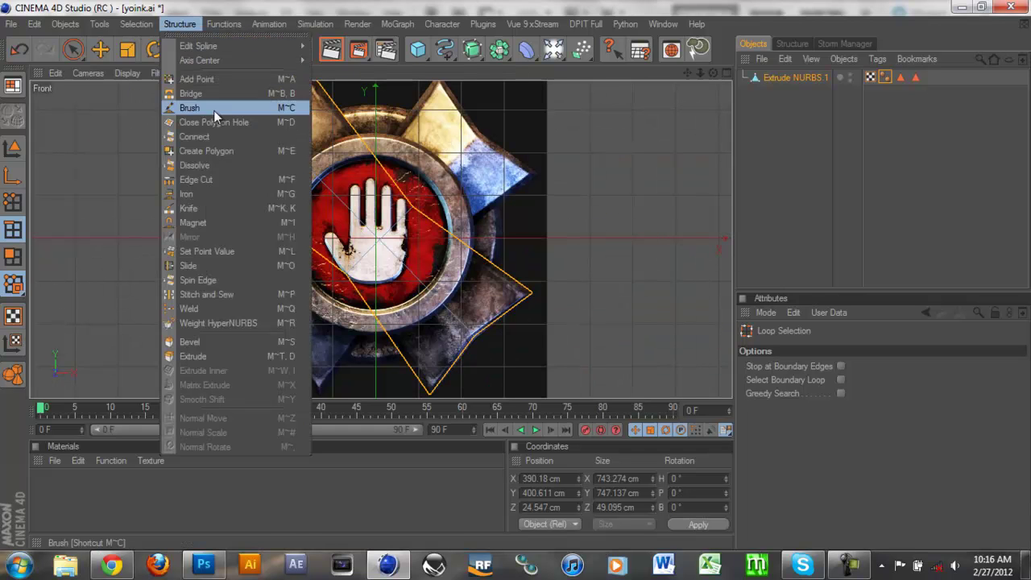
{"action": "left_click", "coordinate": [219, 343]}
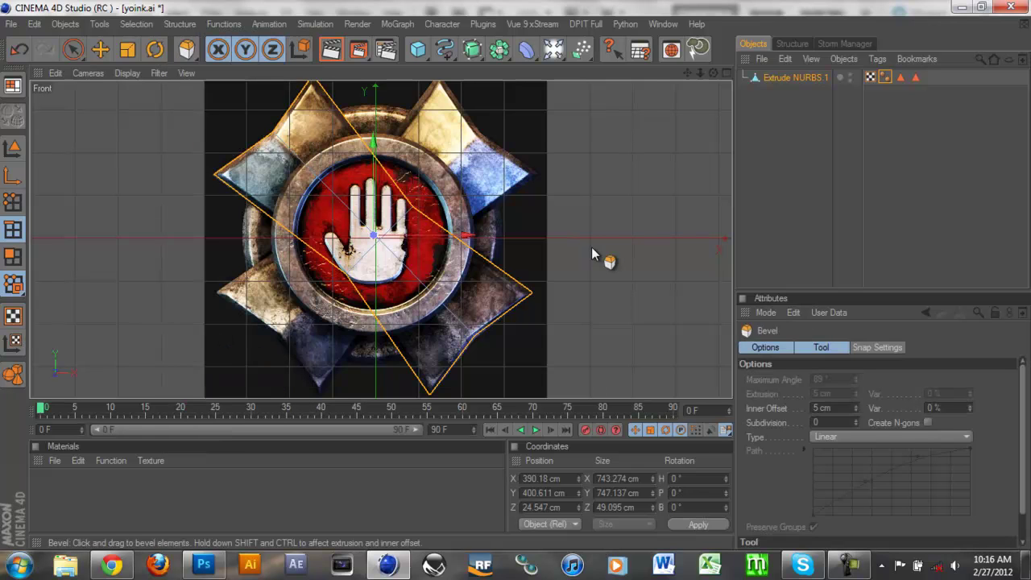
{"action": "left_click_drag", "start_coordinate": [576, 251], "coordinate": [516, 281]}
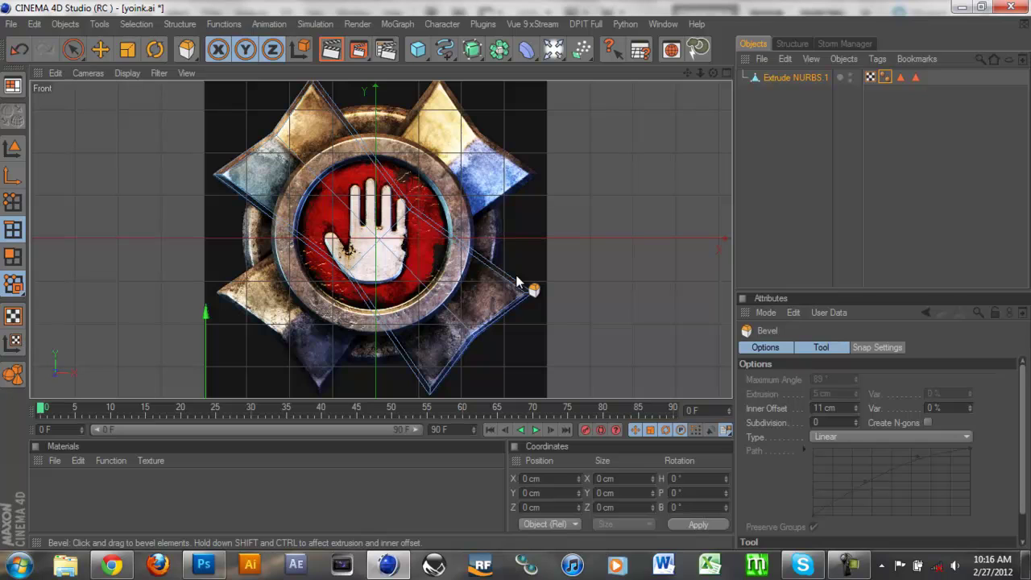
{"action": "mouse_move", "coordinate": [516, 281]}
{"action": "left_mouse_down"}
{"action": "mouse_move", "coordinate": [525, 288]}
{"action": "mouse_move", "coordinate": [517, 282]}
{"action": "left_mouse_up"}
{"action": "left_click", "coordinate": [516, 282]}
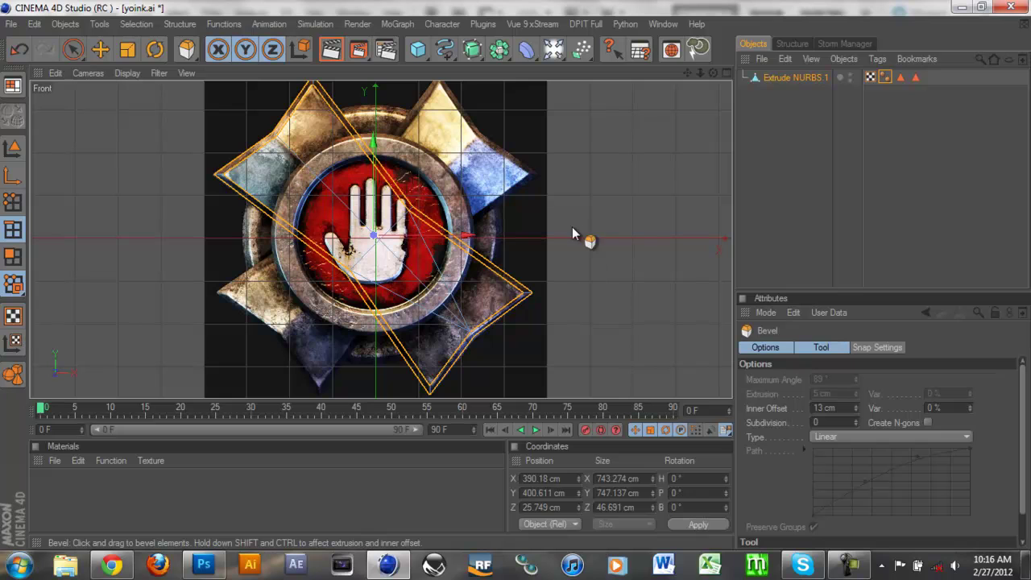
Render the bevelled spike at close range in the maximized Perspective view.
{"action": "left_click", "coordinate": [714, 72]}
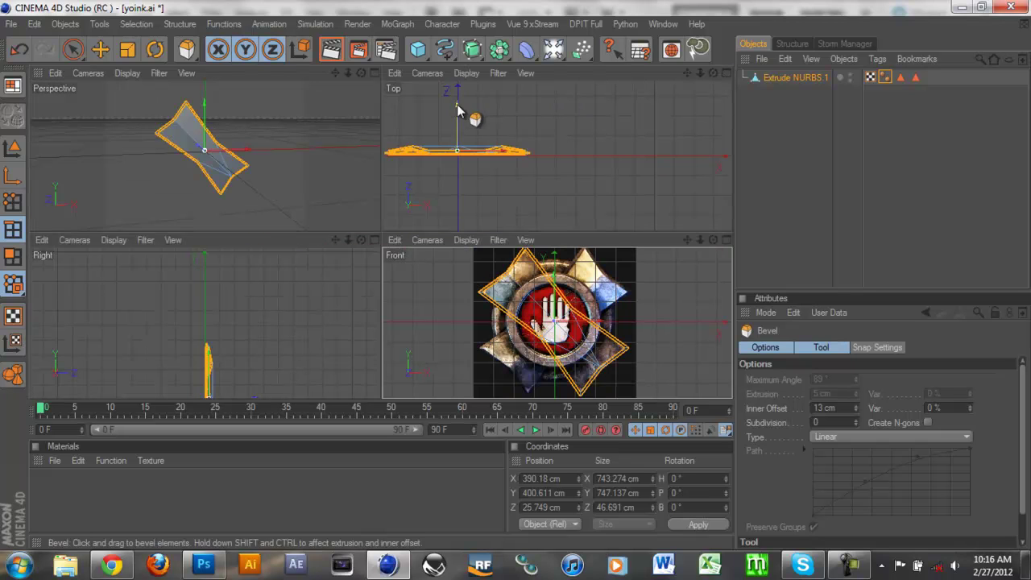
{"action": "left_click", "coordinate": [374, 72]}
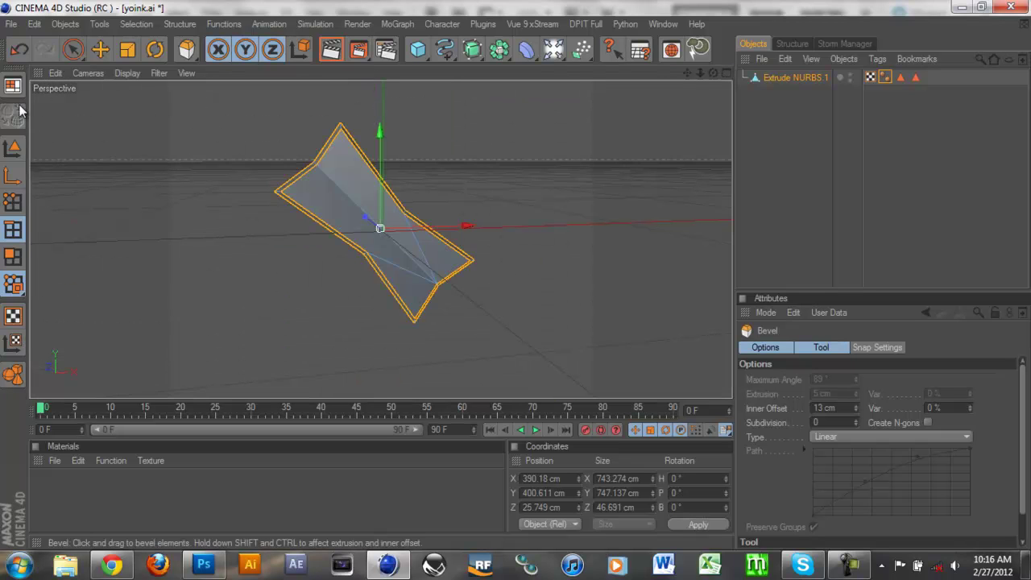
{"action": "left_click", "coordinate": [13, 147]}
{"action": "scroll", "coordinate": [572, 267], "scroll_direction": "up", "scroll_amount": 5}
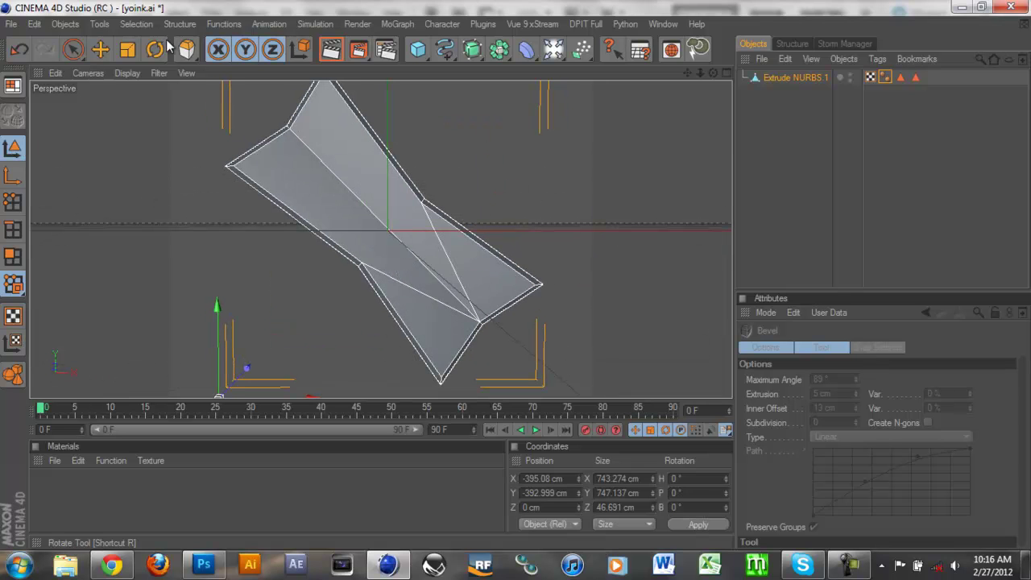
{"action": "left_click", "coordinate": [337, 49]}
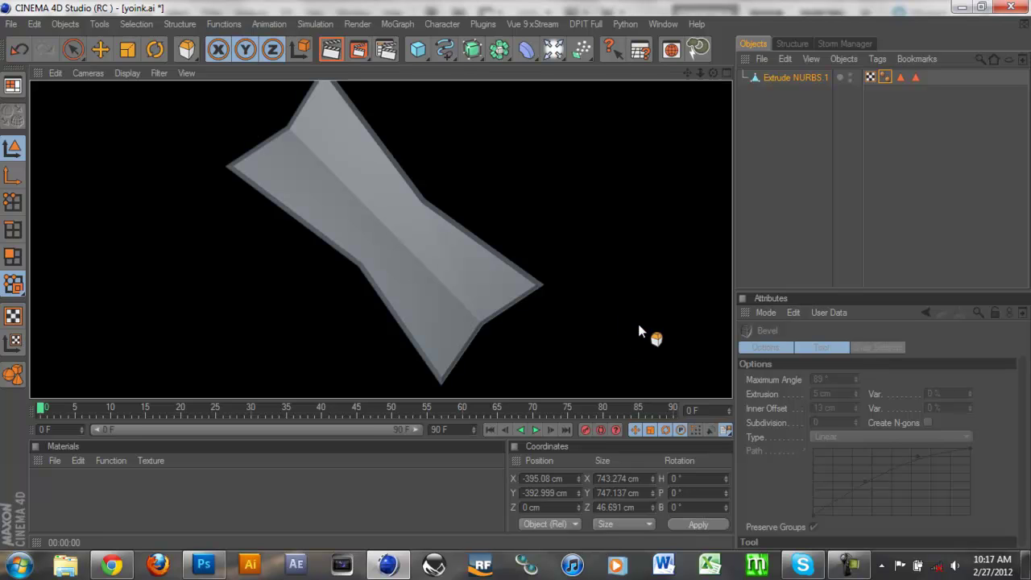
{"action": "left_click", "coordinate": [74, 51]}
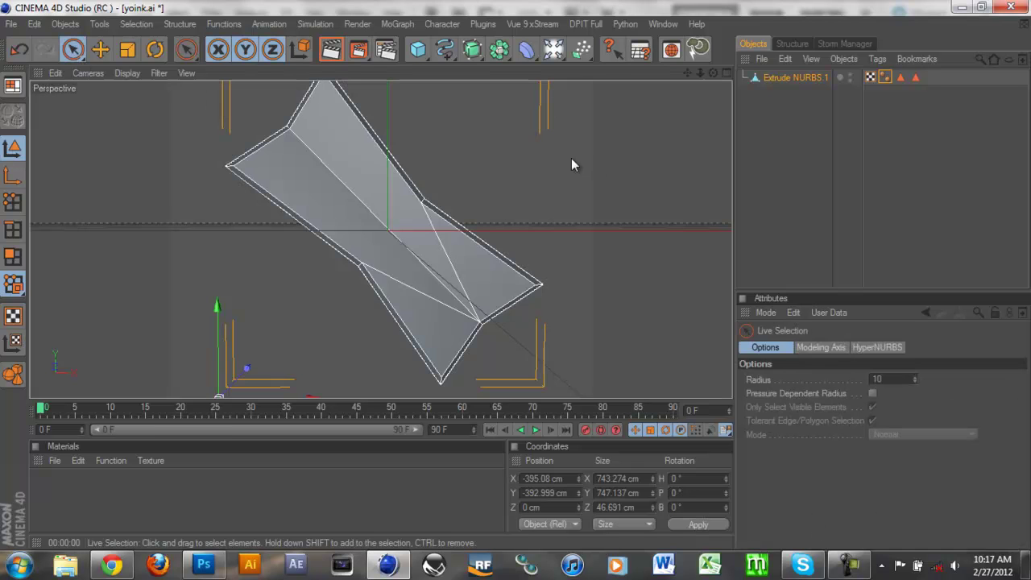
In polygon mode, delete the stray overlapping polygon on each half of the spike's face.
{"action": "left_click_drag", "start_coordinate": [515, 272], "coordinate": [584, 281], "text": "alt"}
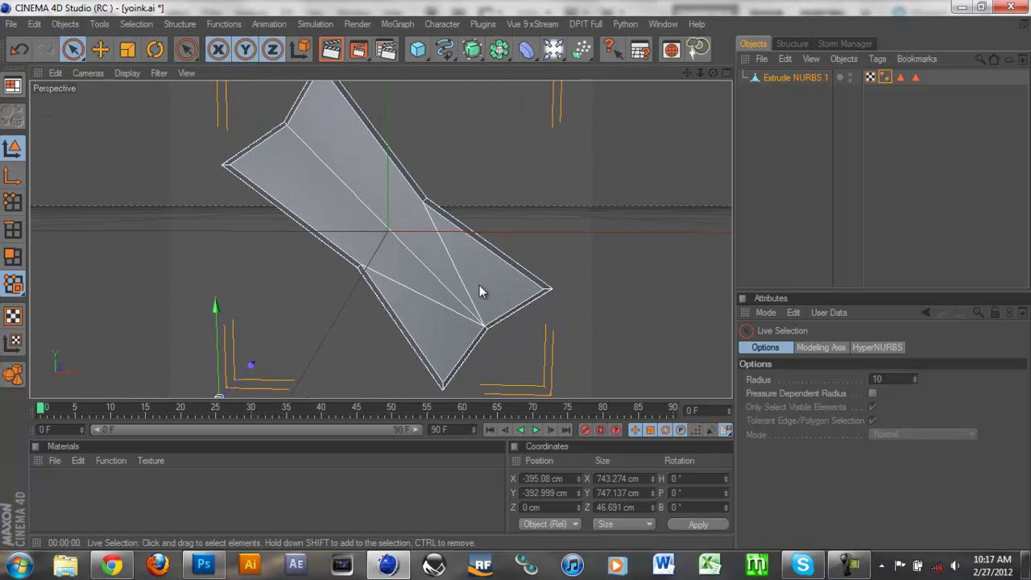
{"action": "left_click", "coordinate": [13, 256]}
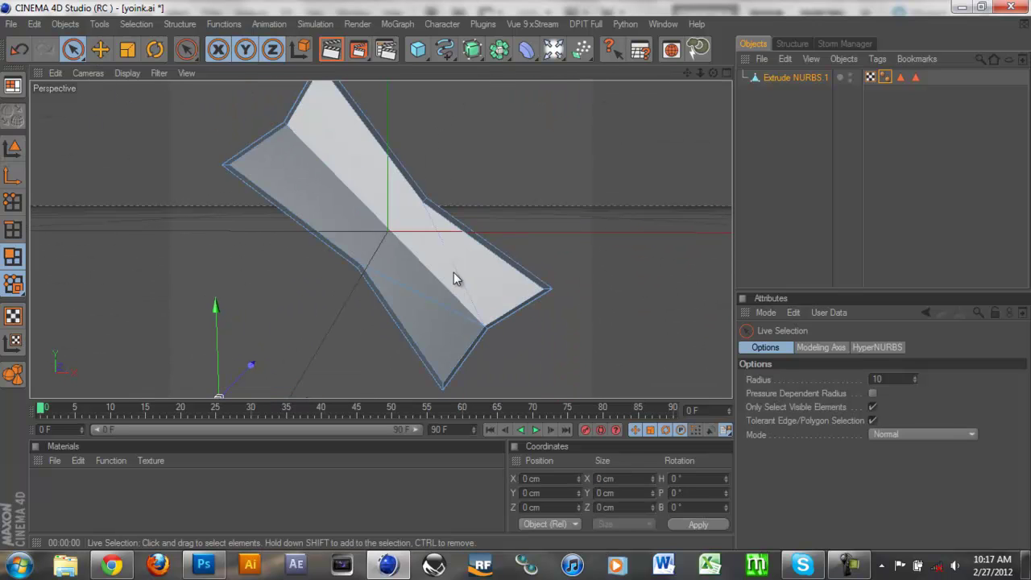
{"action": "left_click", "coordinate": [444, 260]}
{"action": "key", "text": "ctrl+z"}
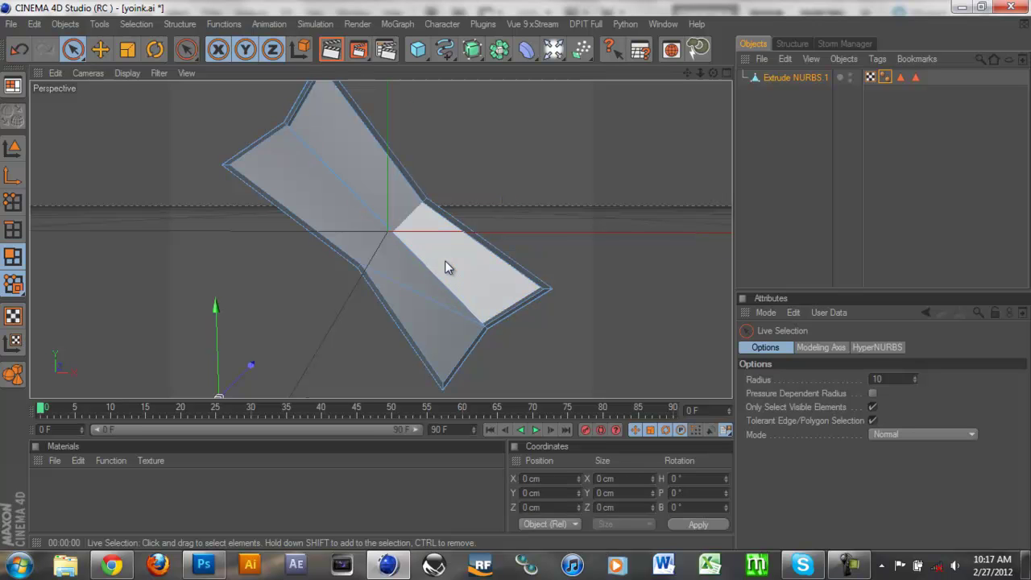
{"action": "mouse_move", "coordinate": [619, 156]}
{"action": "left_mouse_down", "text": "alt"}
{"action": "mouse_move", "coordinate": [518, 283]}
{"action": "mouse_move", "coordinate": [618, 161]}
{"action": "left_mouse_up", "text": "alt"}
{"action": "left_click", "coordinate": [358, 258]}
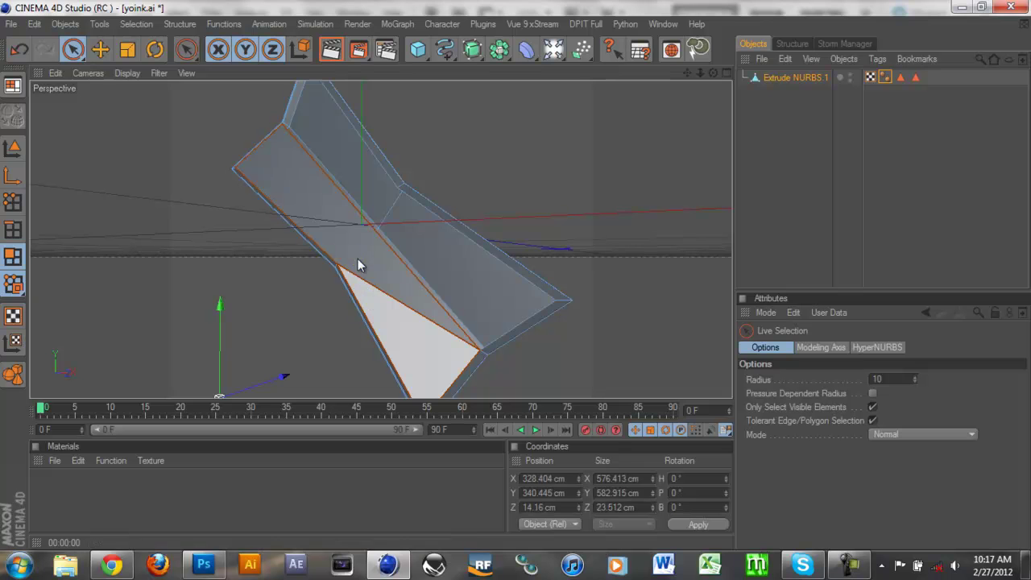
{"action": "key", "text": "ctrl+z"}
{"action": "left_click_drag", "start_coordinate": [522, 281], "coordinate": [585, 205], "text": "alt"}
{"action": "left_click", "coordinate": [24, 202]}
{"action": "mouse_move", "coordinate": [508, 274]}
{"action": "left_mouse_down", "text": "alt"}
{"action": "mouse_move", "coordinate": [513, 281]}
{"action": "mouse_move", "coordinate": [492, 279]}
{"action": "mouse_move", "coordinate": [524, 274]}
{"action": "left_mouse_up", "text": "alt"}
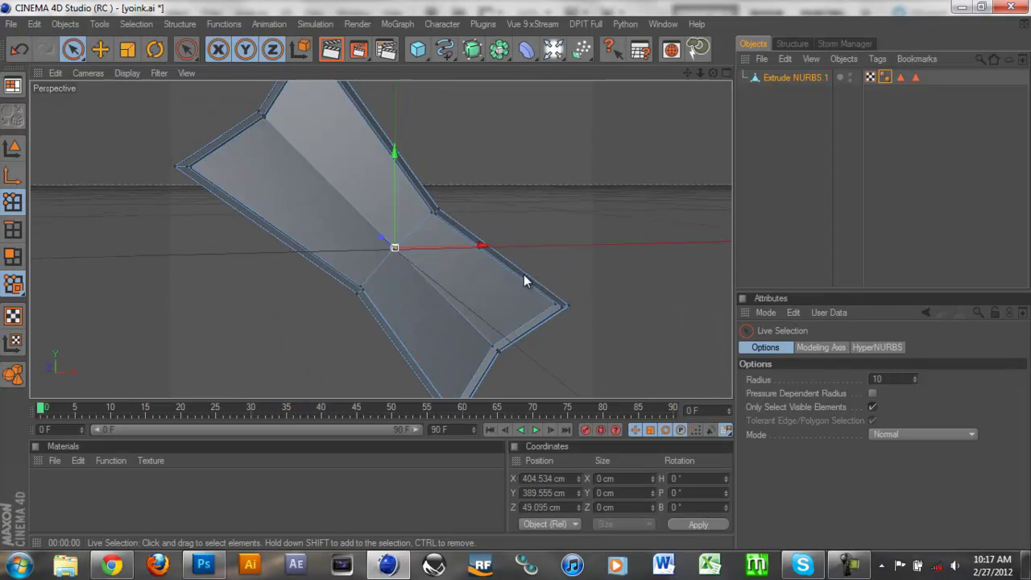
{"action": "left_click", "coordinate": [179, 23]}
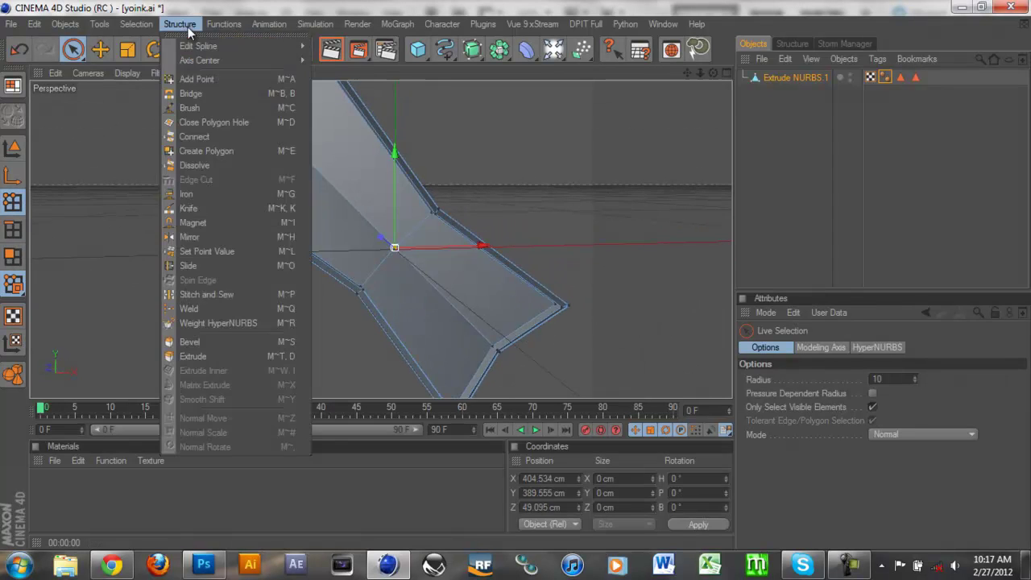
{"action": "left_click", "coordinate": [192, 94]}
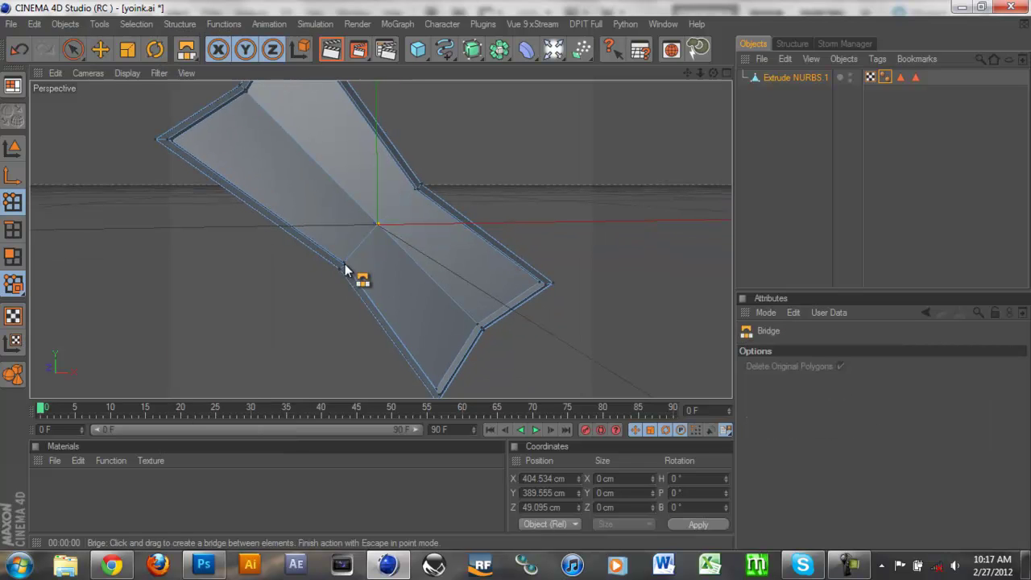
{"action": "left_click_drag", "start_coordinate": [584, 163], "coordinate": [351, 252], "text": "alt"}
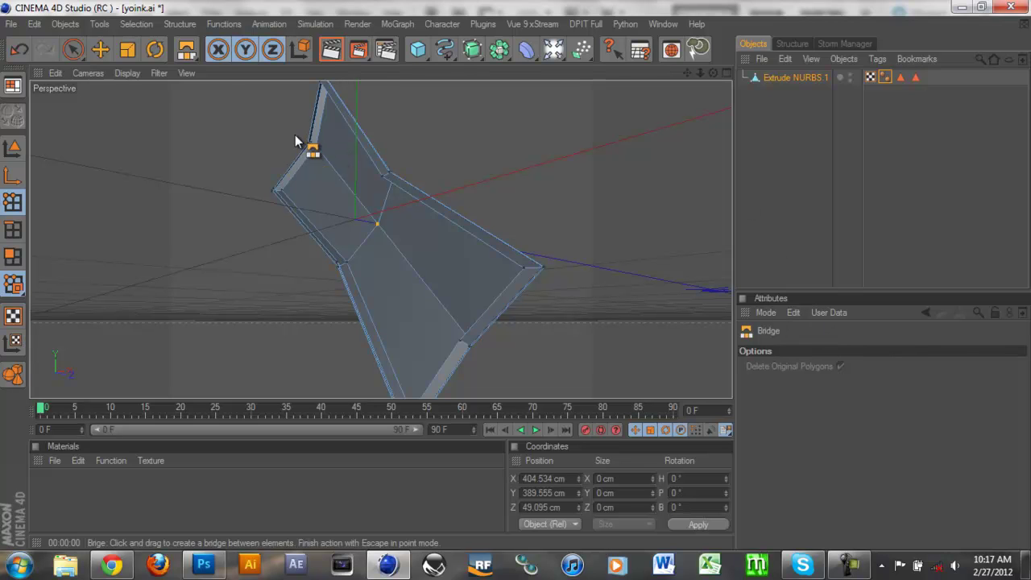
{"action": "left_click", "coordinate": [137, 24]}
{"action": "left_click", "coordinate": [188, 241]}
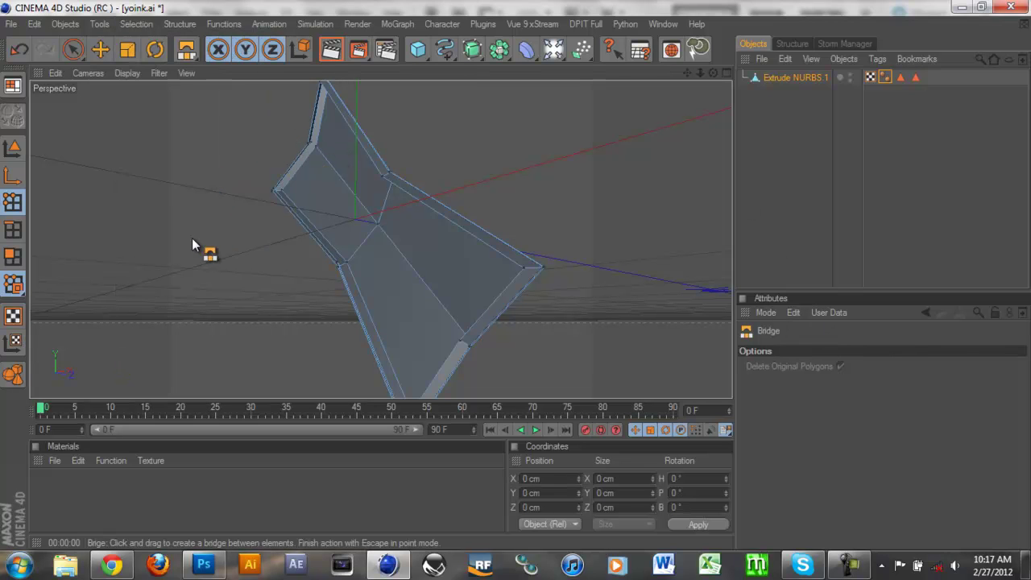
{"action": "left_click_drag", "start_coordinate": [594, 155], "coordinate": [515, 276], "text": "alt"}
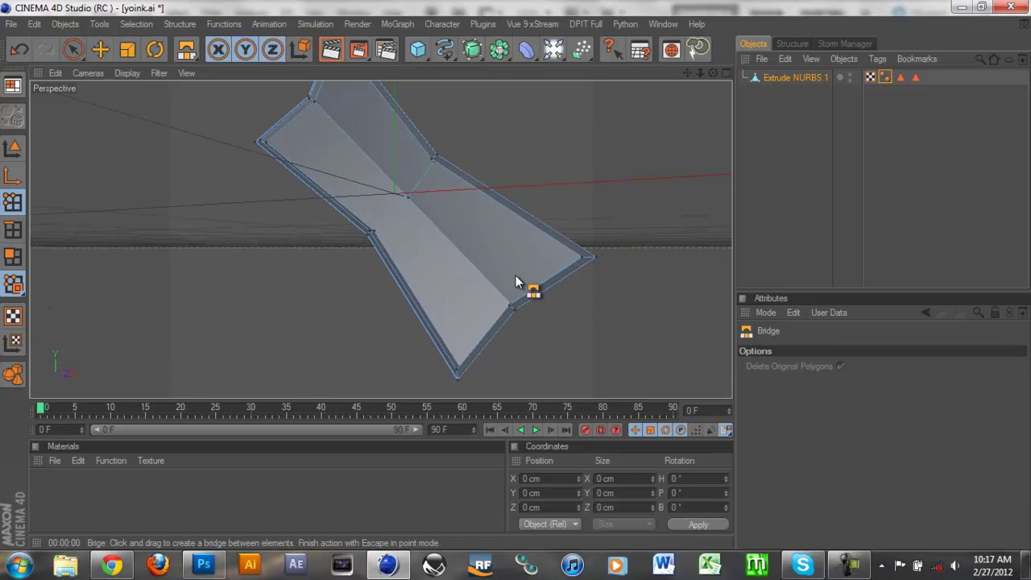
Undo the last polygon deletions so both large face polygons are restored on the spike.
{"action": "left_click_drag", "start_coordinate": [657, 197], "coordinate": [628, 148], "text": "alt"}
{"action": "key", "text": "ctrl+z"}
{"action": "key", "text": "ctrl+z"}
{"action": "key", "text": "ctrl+z"}
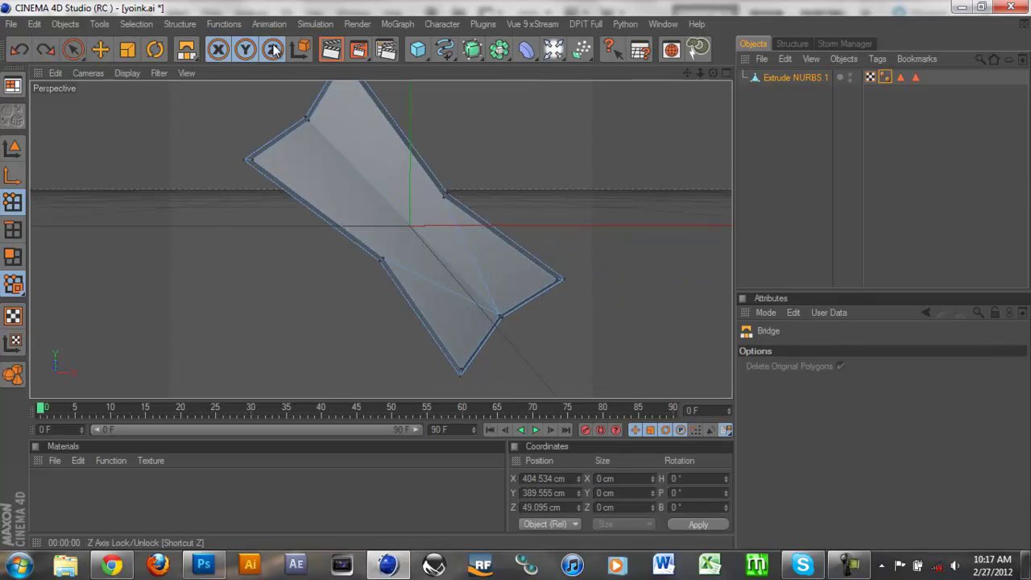
Maximize the Front view and display it with Gouraud Shading (Lines).
{"action": "left_click", "coordinate": [729, 73]}
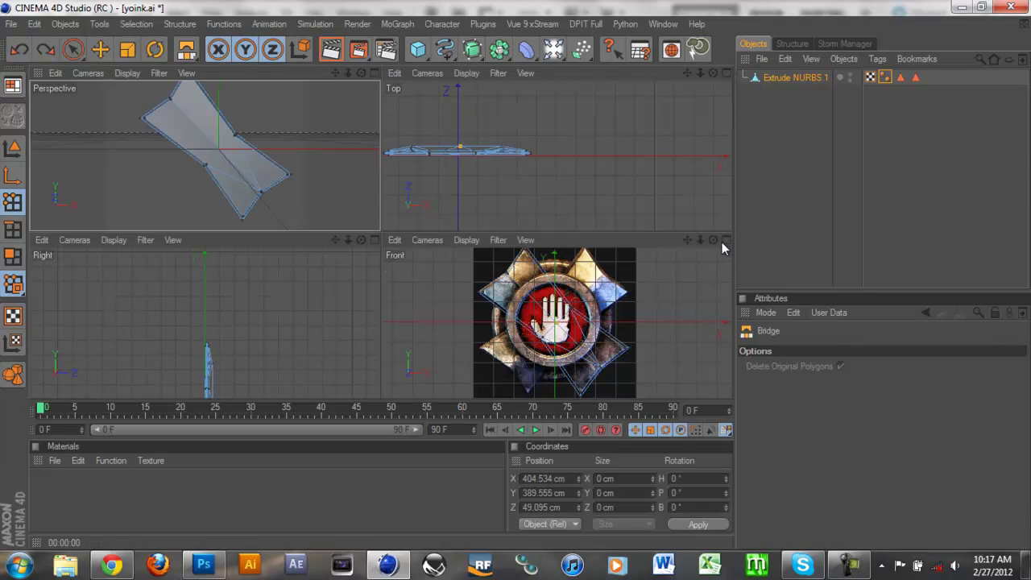
{"action": "left_click", "coordinate": [727, 240]}
{"action": "left_click", "coordinate": [125, 73]}
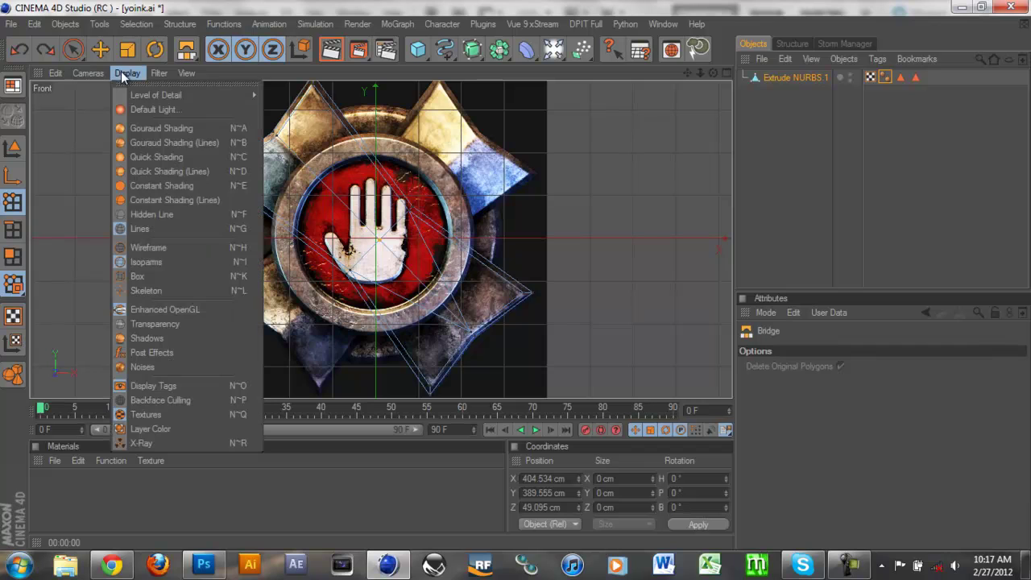
{"action": "left_click", "coordinate": [166, 143]}
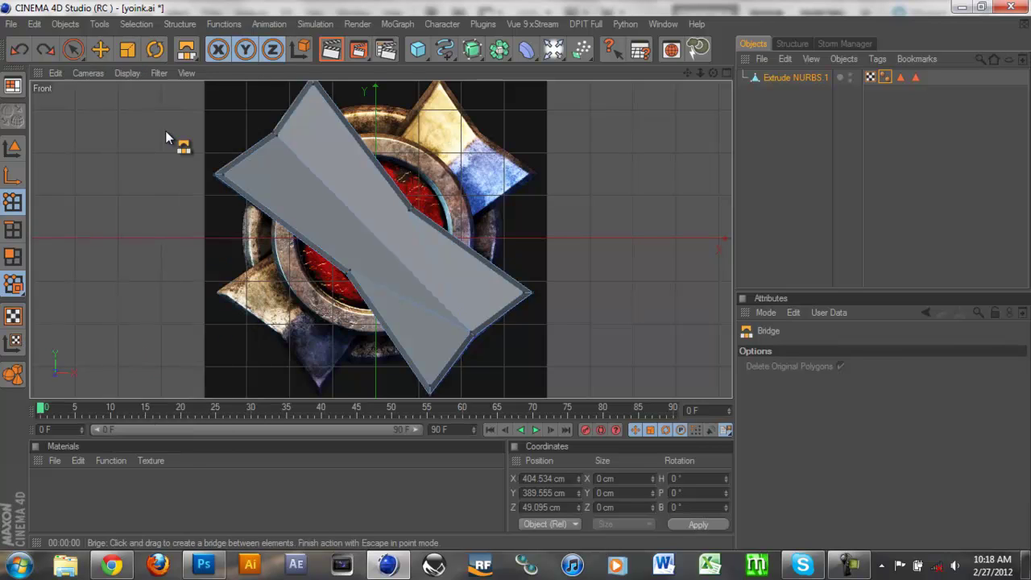
Knife-cut a straight line across the spike's middle between its two inward corners.
{"action": "left_click", "coordinate": [139, 26]}
{"action": "mouse_move", "coordinate": [179, 24]}
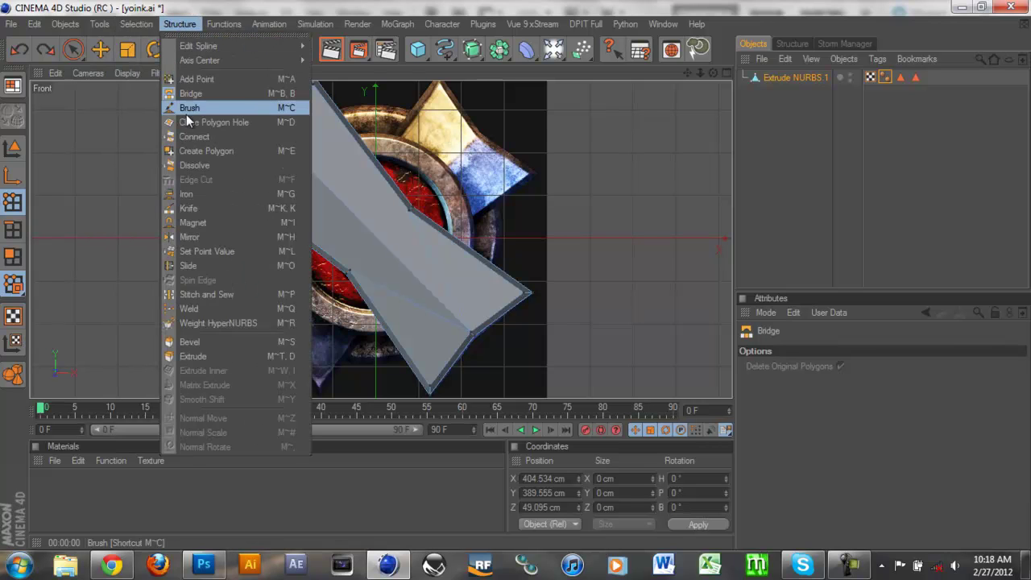
{"action": "left_click", "coordinate": [207, 208]}
{"action": "left_click_drag", "start_coordinate": [409, 211], "coordinate": [350, 270]}
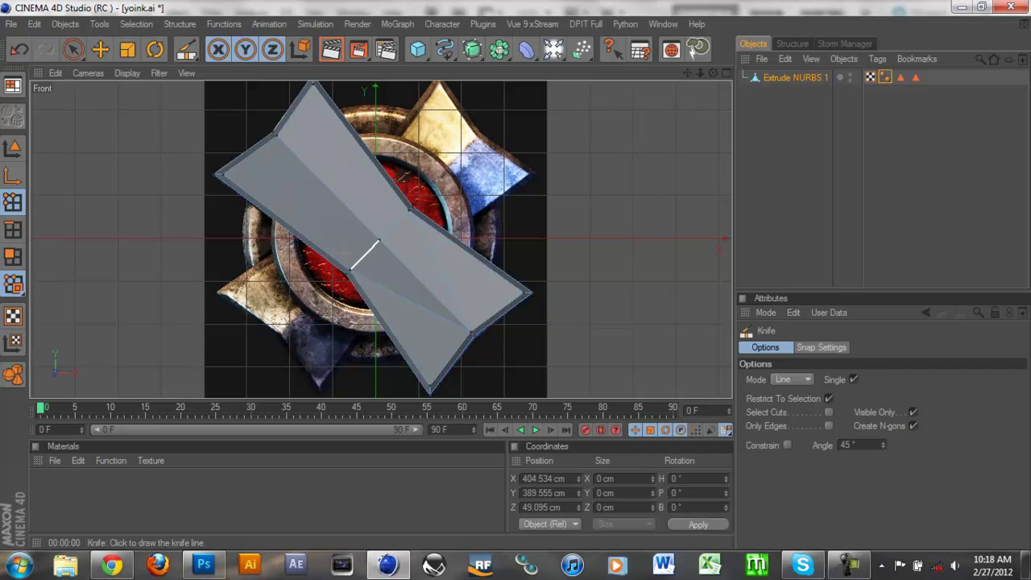
In polygon mode in the Perspective view, delete the large overlapping face polygon on each half of the spike.
{"action": "left_click", "coordinate": [724, 73]}
{"action": "left_click", "coordinate": [370, 70]}
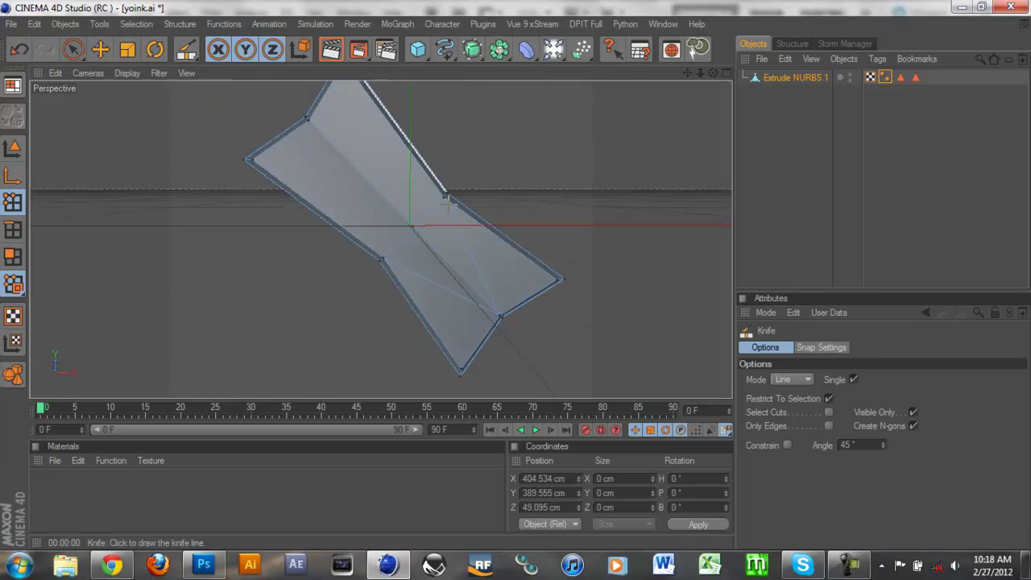
{"action": "left_click", "coordinate": [13, 256]}
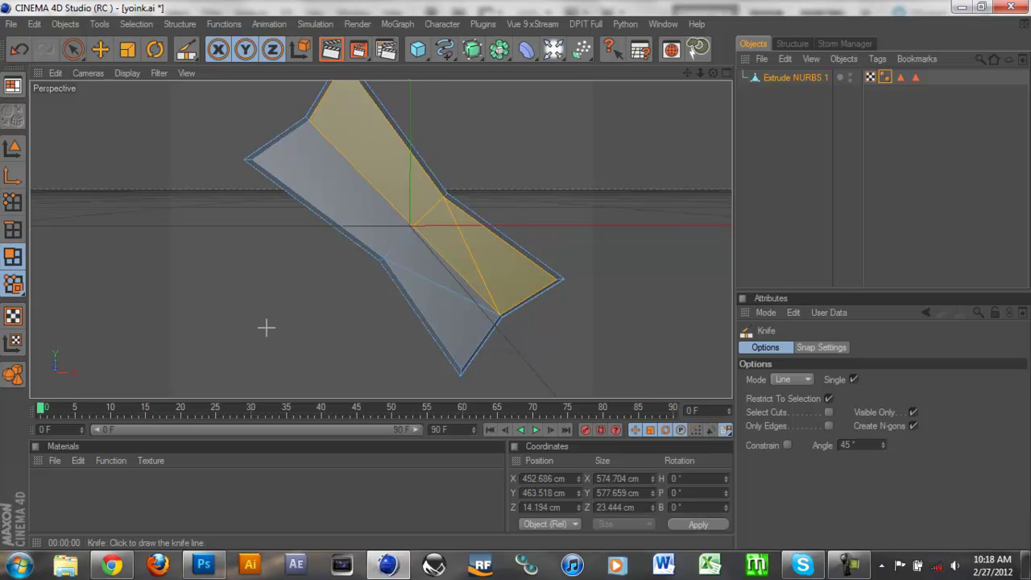
{"action": "left_click", "coordinate": [75, 50]}
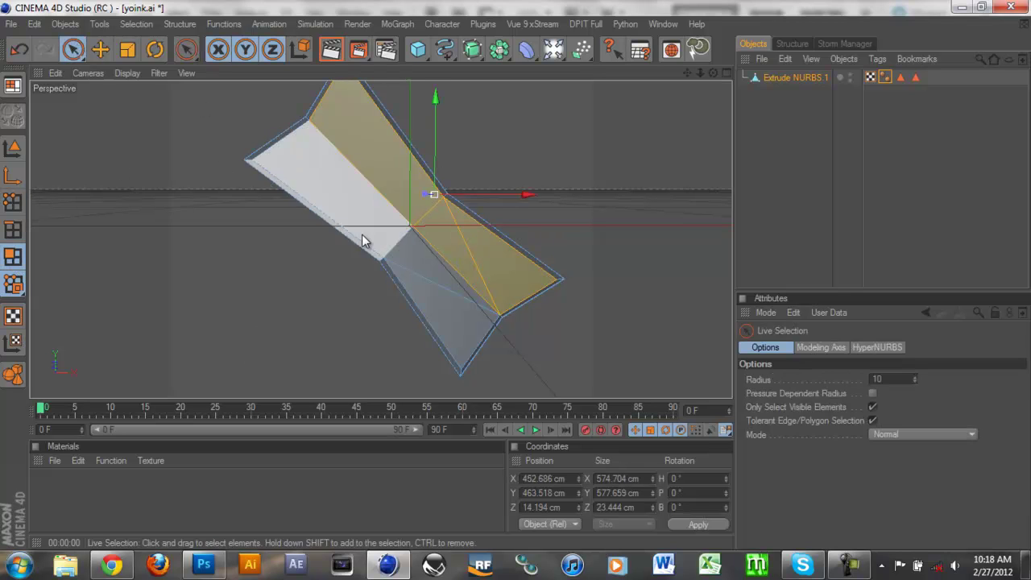
{"action": "left_click", "coordinate": [13, 256]}
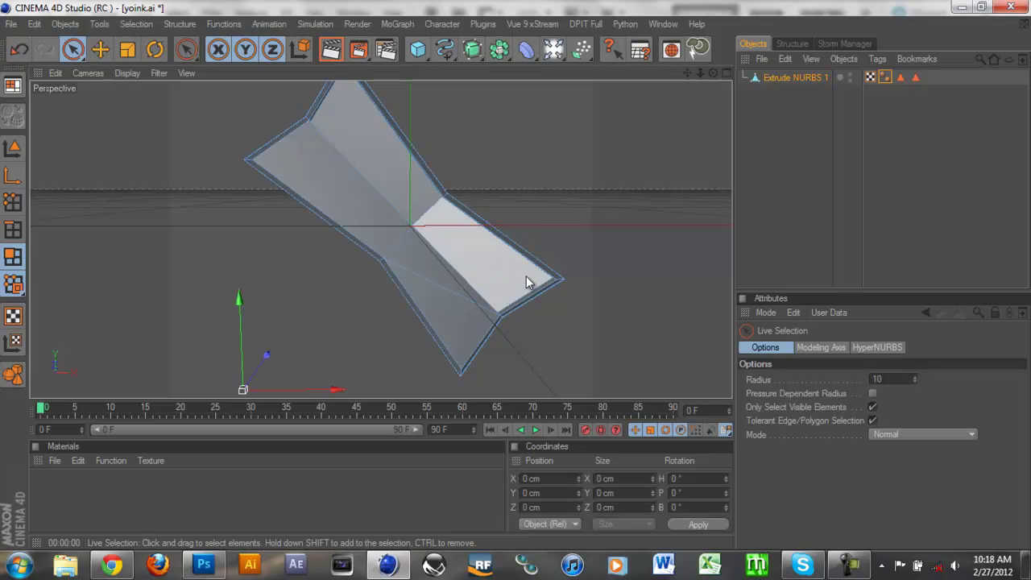
{"action": "left_click_drag", "start_coordinate": [621, 271], "coordinate": [517, 276], "text": "alt"}
{"action": "left_click", "coordinate": [413, 335]}
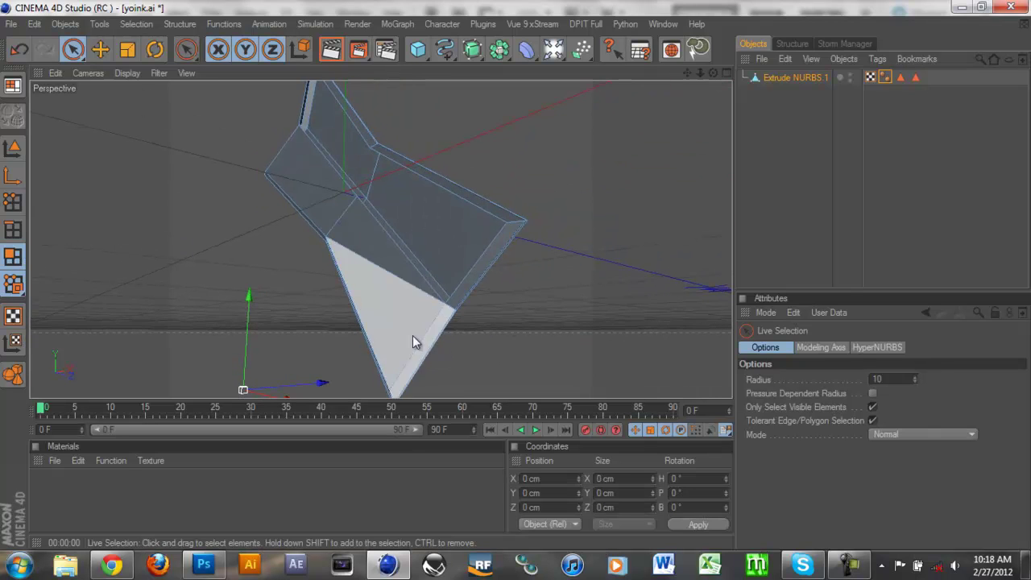
{"action": "left_click", "coordinate": [330, 227]}
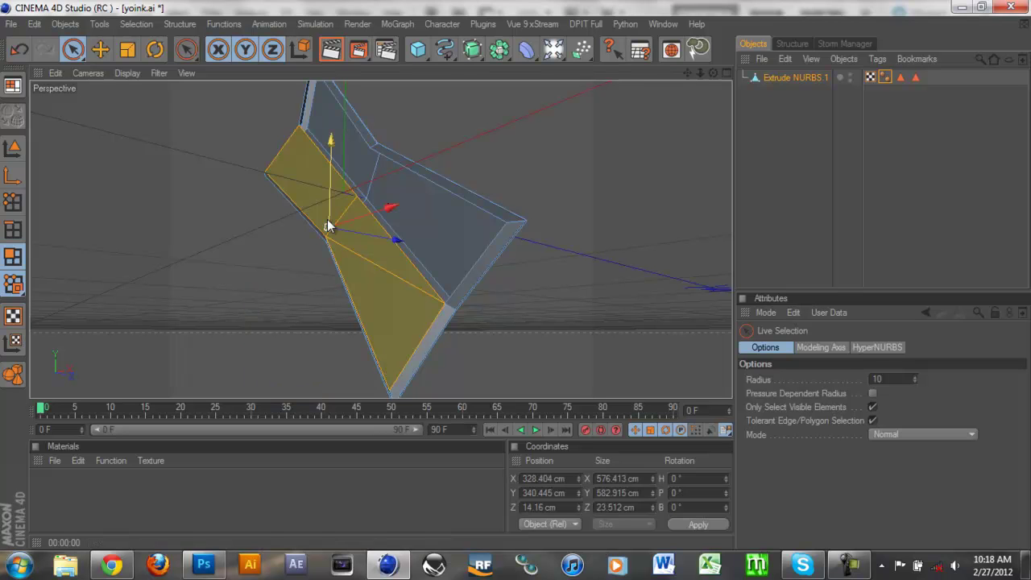
{"action": "key", "text": "Delete"}
In point mode with all points deselected, bridge the lower tip's inner edge to the centre cross-edge to rebuild the lower-left face.
{"action": "left_click_drag", "start_coordinate": [670, 173], "coordinate": [519, 275], "text": "alt"}
{"action": "left_click", "coordinate": [12, 201]}
{"action": "left_click_drag", "start_coordinate": [670, 193], "coordinate": [493, 267], "text": "alt"}
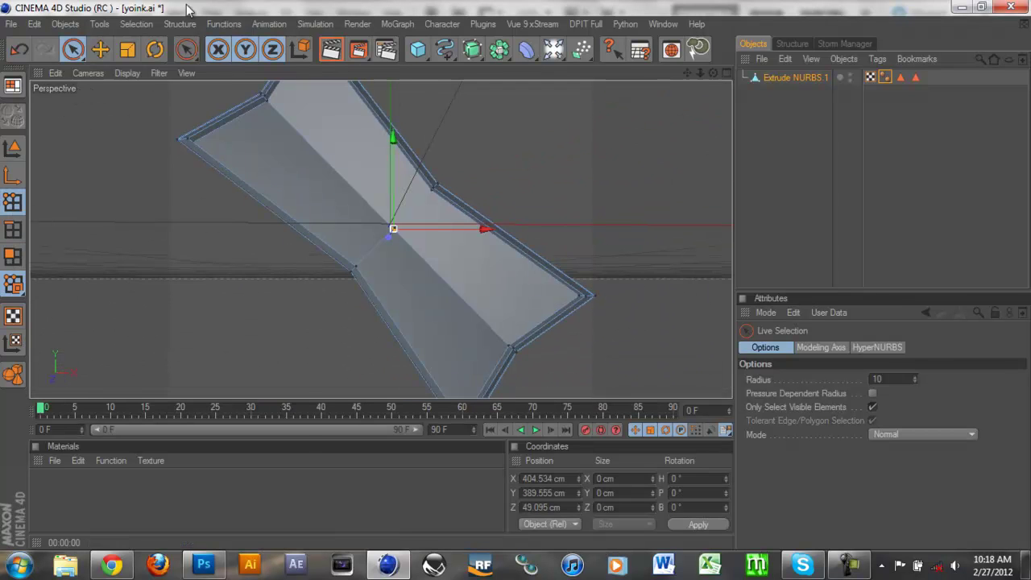
{"action": "left_click", "coordinate": [172, 25]}
{"action": "left_click", "coordinate": [229, 94]}
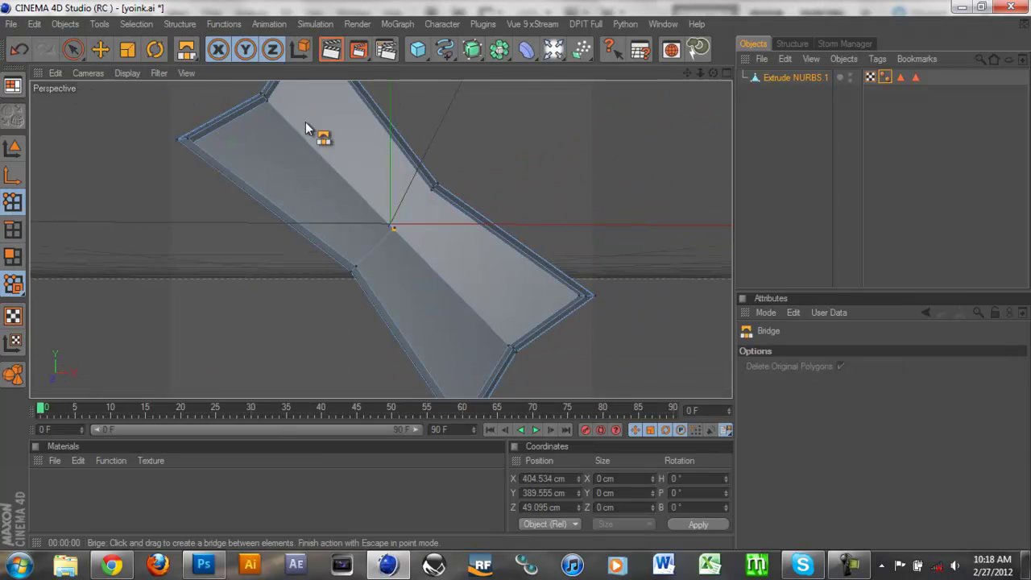
{"action": "left_click", "coordinate": [136, 23]}
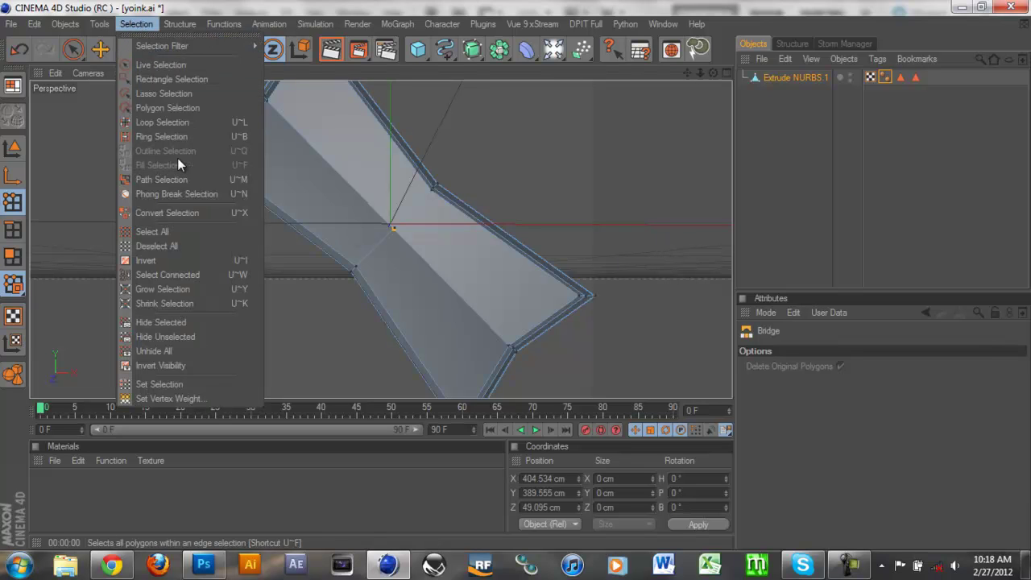
{"action": "left_click", "coordinate": [193, 232]}
{"action": "left_click_drag", "start_coordinate": [479, 198], "coordinate": [516, 275], "text": "alt"}
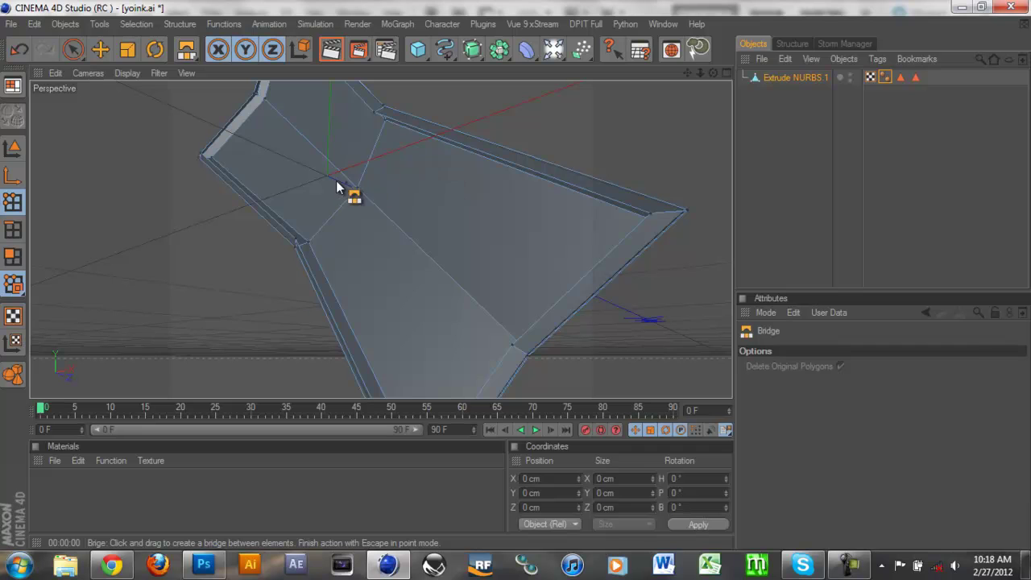
{"action": "middle_click_drag", "start_coordinate": [575, 142], "coordinate": [515, 276], "text": "alt"}
{"action": "left_click_drag", "start_coordinate": [515, 281], "coordinate": [490, 292], "text": "alt"}
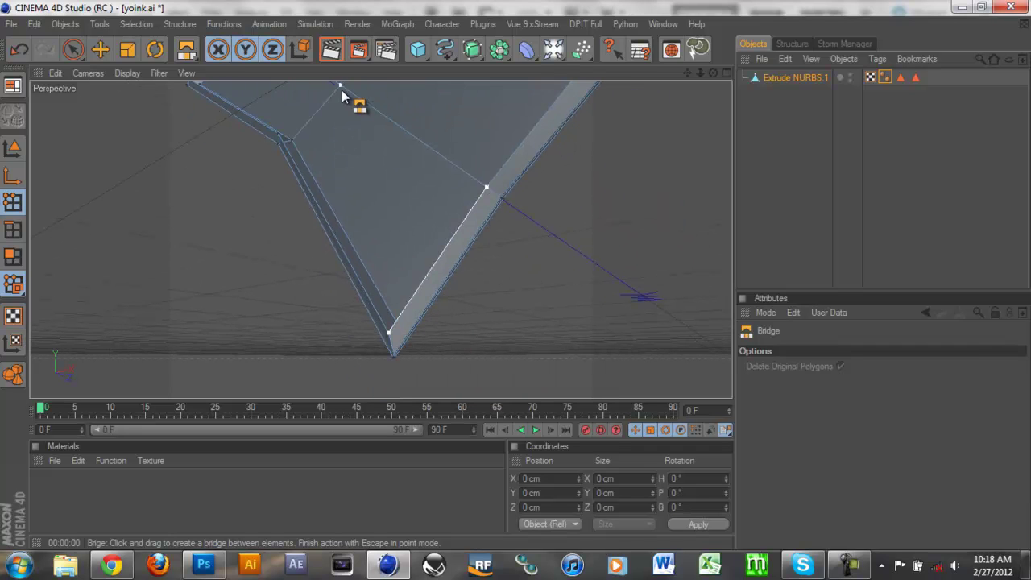
{"action": "left_click_drag", "start_coordinate": [547, 161], "coordinate": [288, 157], "text": "alt"}
Bridge the centre cross-edges to the upper-left and top tip edges to rebuild the spike's two upper faces.
{"action": "left_click_drag", "start_coordinate": [501, 218], "coordinate": [515, 275], "text": "alt"}
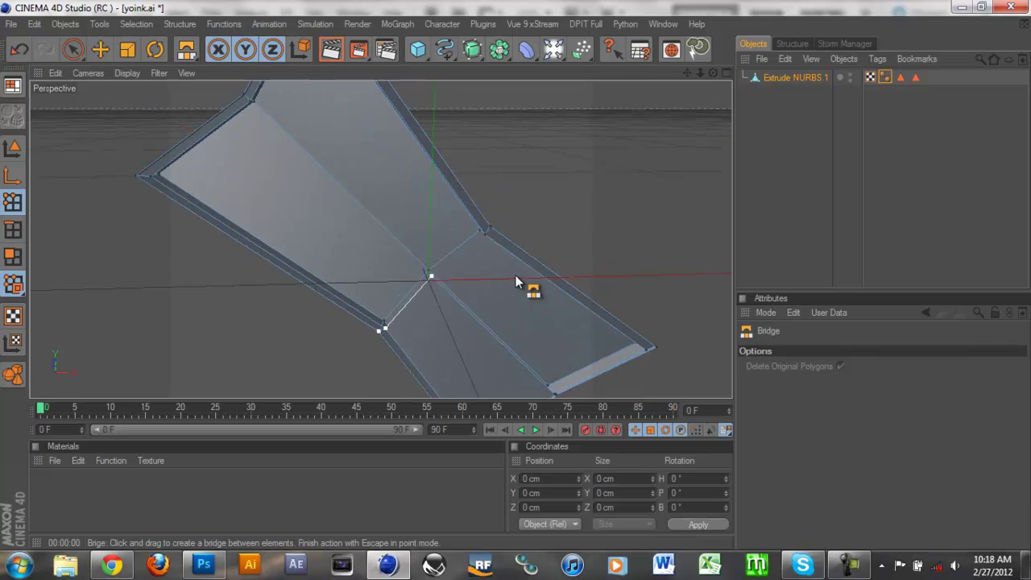
{"action": "left_click_drag", "start_coordinate": [150, 179], "coordinate": [252, 103]}
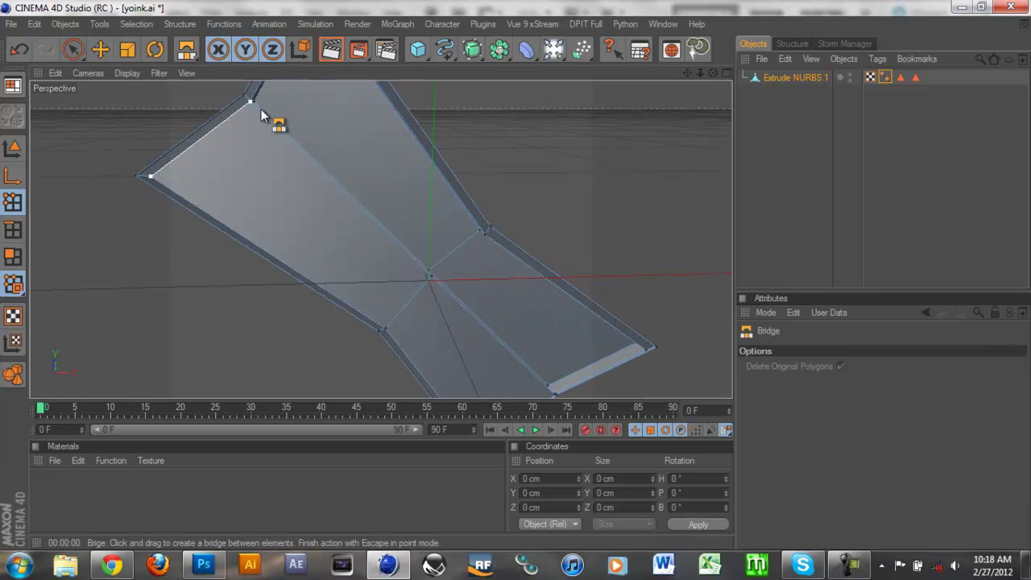
{"action": "left_click_drag", "start_coordinate": [522, 276], "coordinate": [613, 193], "text": "alt"}
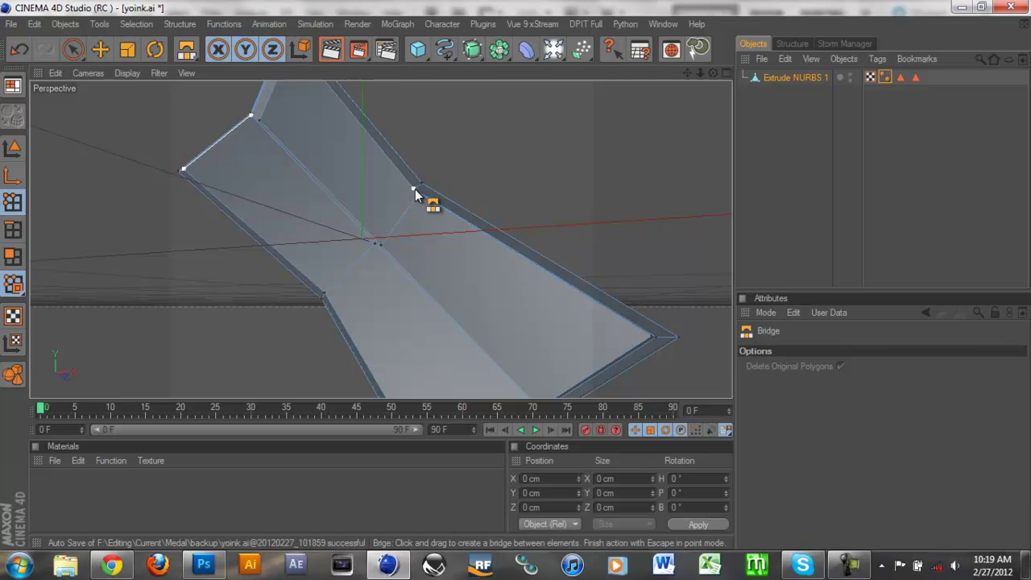
{"action": "left_click_drag", "start_coordinate": [513, 274], "coordinate": [517, 277], "text": "alt"}
{"action": "left_click", "coordinate": [306, 97]}
{"action": "key", "text": "ctrl+z"}
{"action": "left_click_drag", "start_coordinate": [305, 98], "coordinate": [271, 180]}
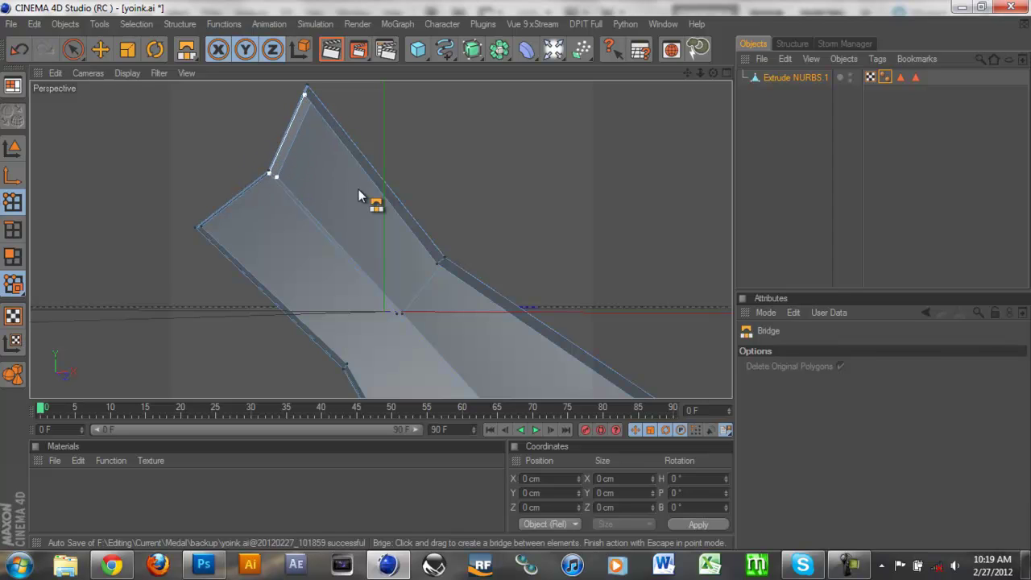
{"action": "left_click_drag", "start_coordinate": [562, 208], "coordinate": [515, 274], "text": "alt"}
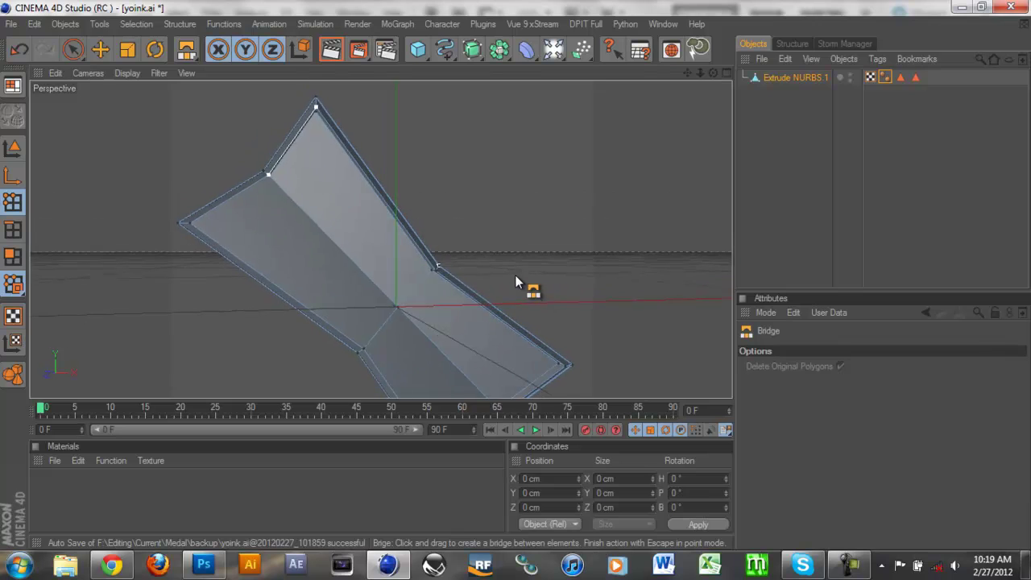
Bridge the centre cross-edge to the lower-right tip's inner edge to rebuild the last face.
{"action": "left_click_drag", "start_coordinate": [451, 292], "coordinate": [400, 308], "text": "alt"}
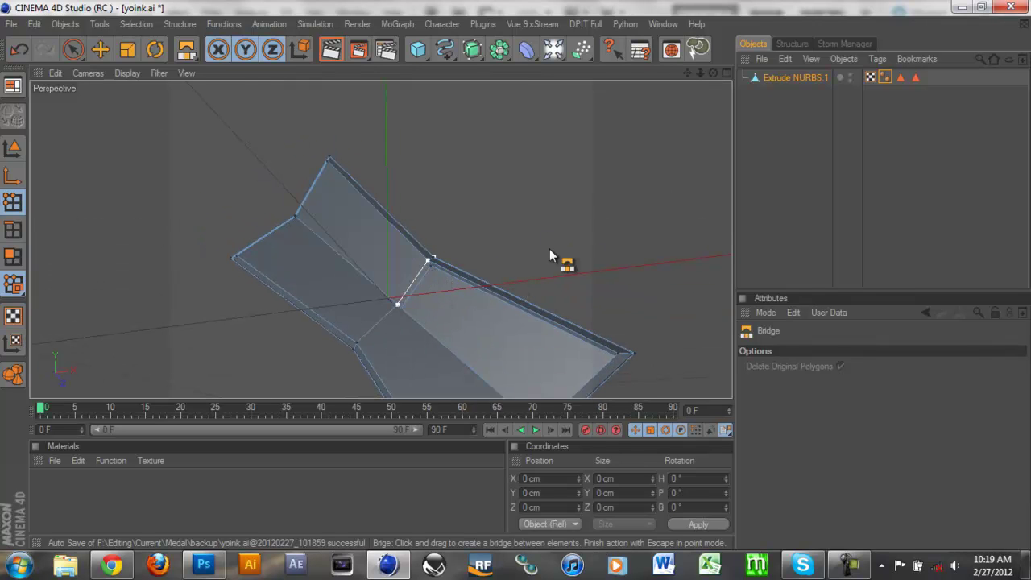
{"action": "left_click_drag", "start_coordinate": [512, 275], "coordinate": [427, 323], "text": "alt"}
{"action": "left_click_drag", "start_coordinate": [553, 222], "coordinate": [460, 198], "text": "alt"}
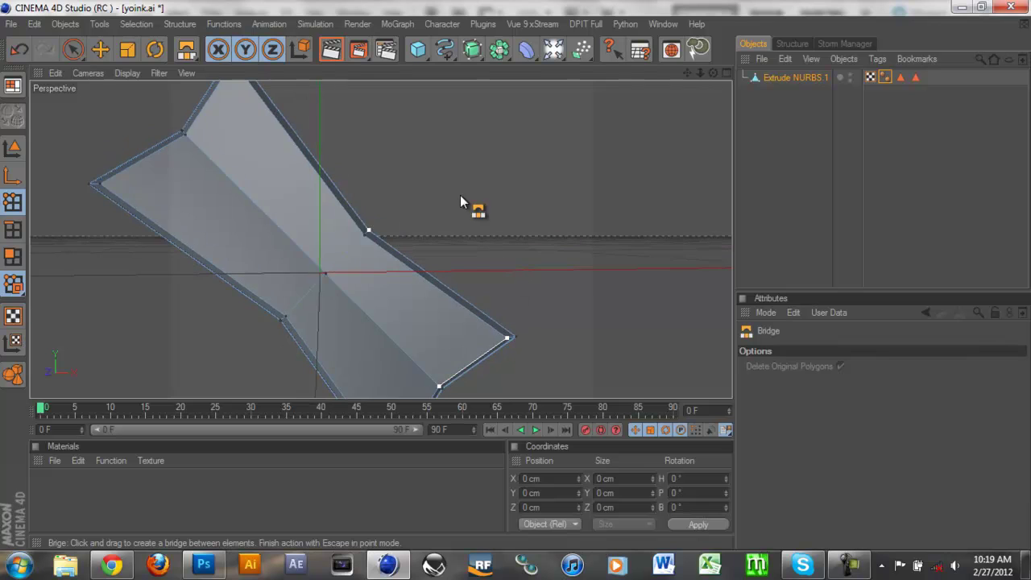
Render the whole spike in the Perspective view to examine its rebuilt faces.
{"action": "scroll", "coordinate": [460, 197], "scroll_direction": "down", "scroll_amount": 3}
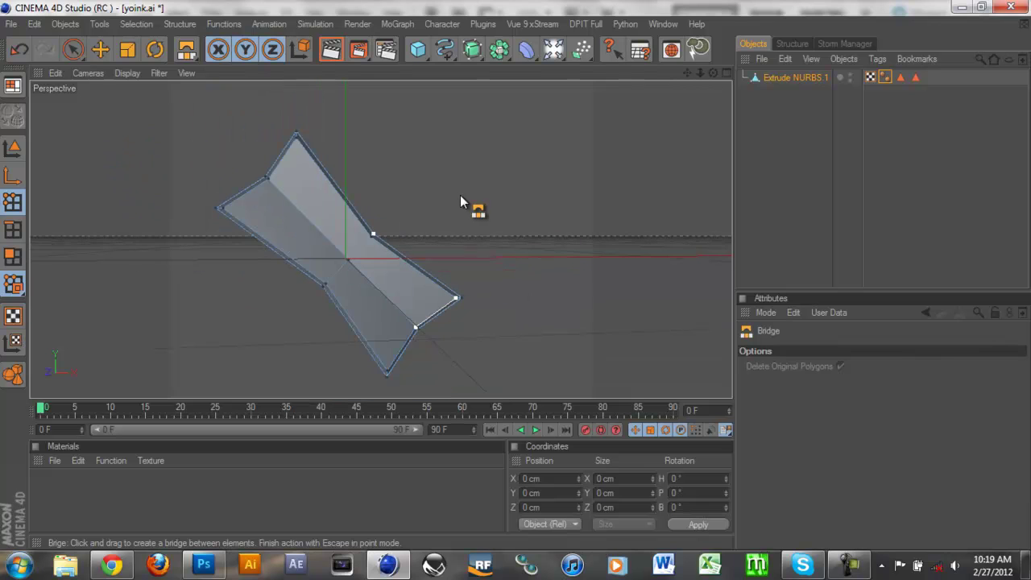
{"action": "left_click", "coordinate": [330, 49]}
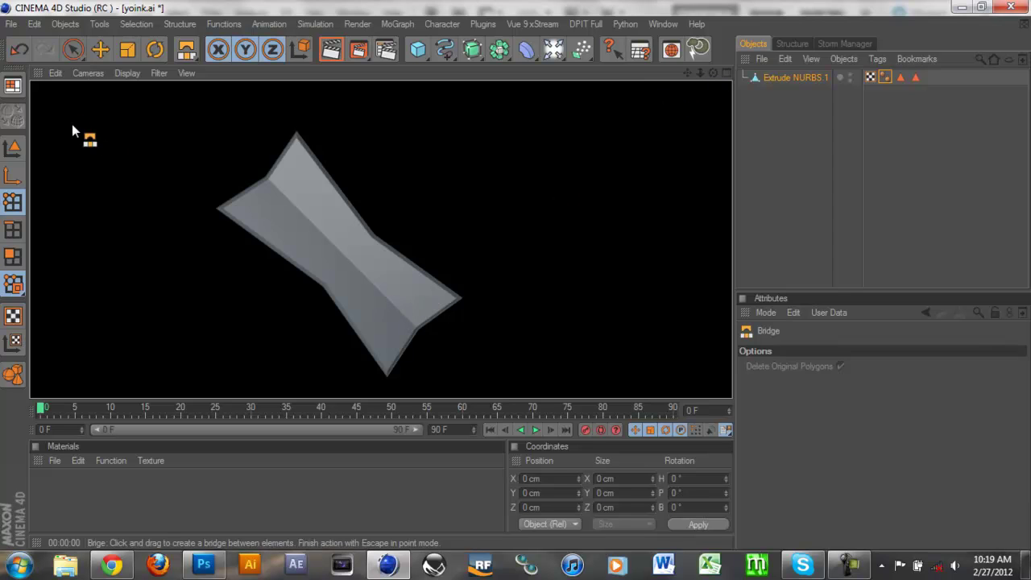
Switch to Live Selection and maximize the Front view showing the spike over the medal reference.
{"action": "left_click", "coordinate": [71, 49]}
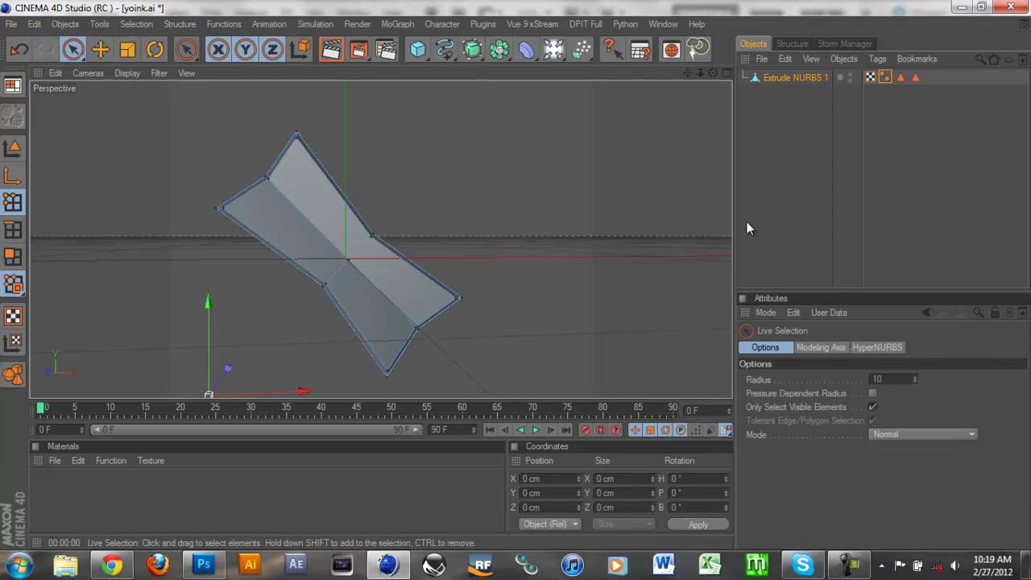
{"action": "left_click", "coordinate": [725, 72]}
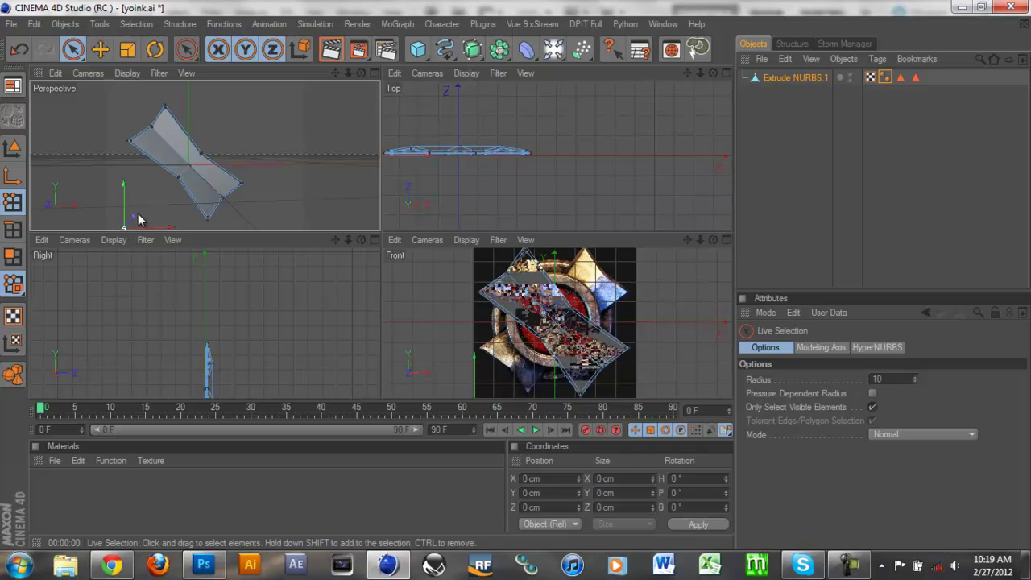
{"action": "left_click", "coordinate": [724, 241]}
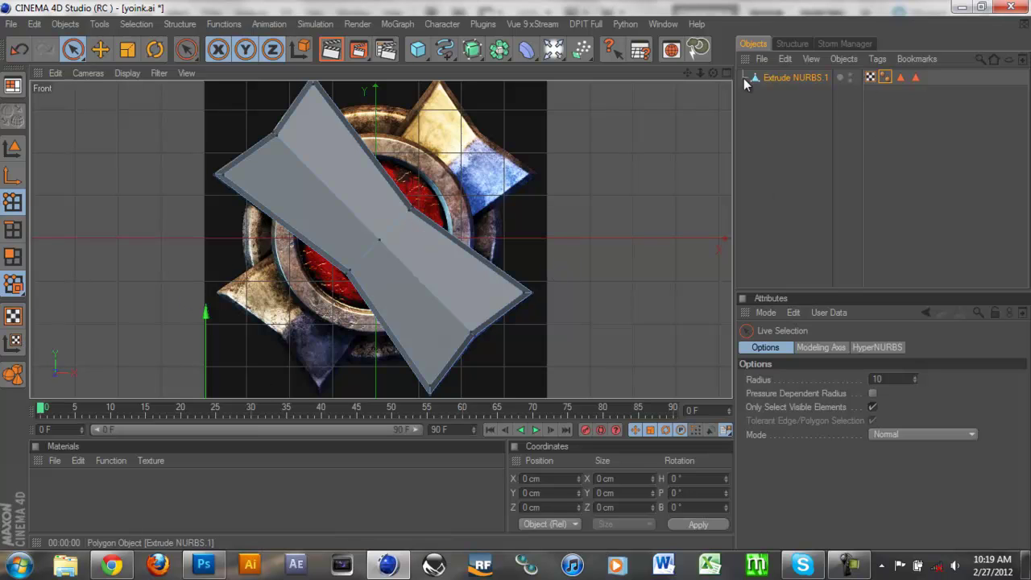
Switch to object-level editing and duplicate the spike object.
{"action": "left_click", "coordinate": [12, 152]}
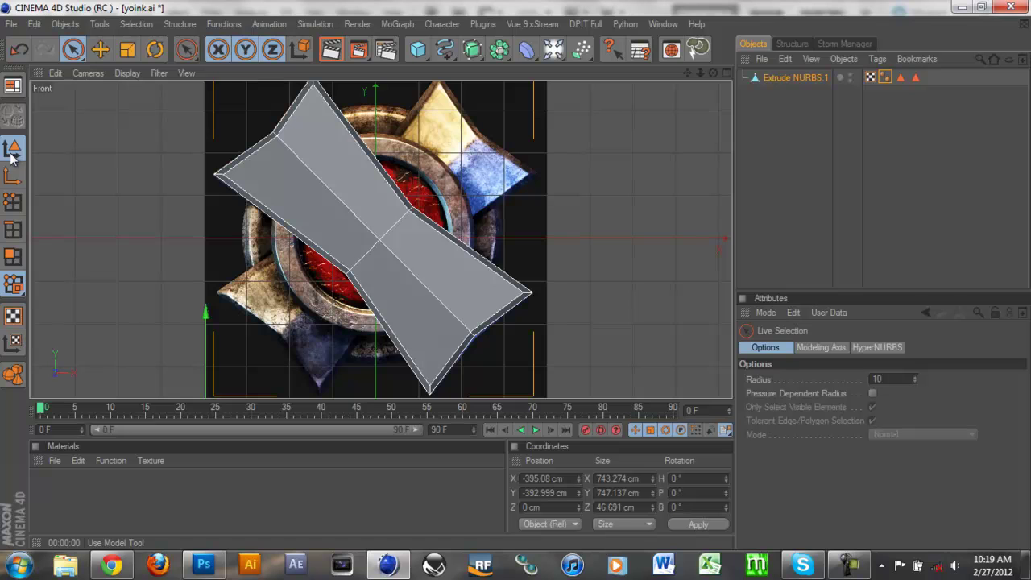
{"action": "left_click_drag", "start_coordinate": [796, 77], "coordinate": [802, 103]}
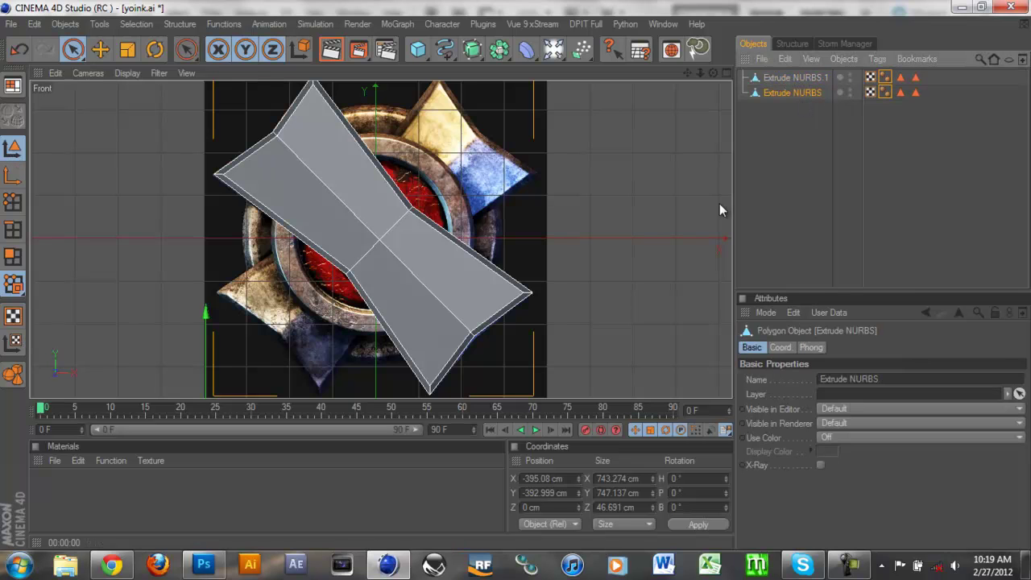
{"action": "left_click", "coordinate": [155, 49]}
{"action": "scroll", "coordinate": [260, 307], "scroll_direction": "down", "scroll_amount": 3}
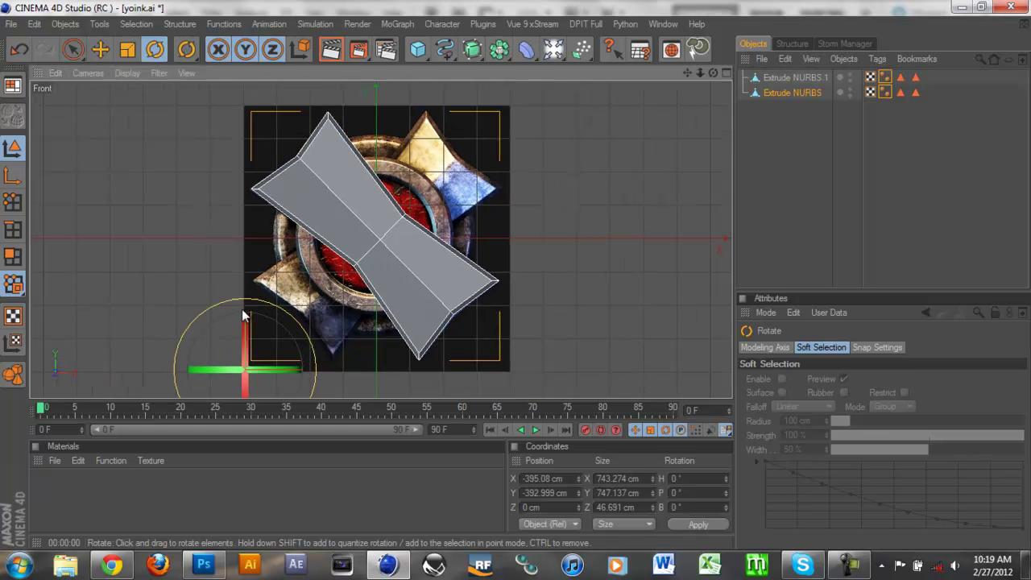
{"action": "mouse_move", "coordinate": [299, 386]}
{"action": "left_mouse_down"}
{"action": "mouse_move", "coordinate": [322, 357]}
{"action": "mouse_move", "coordinate": [290, 379]}
{"action": "left_mouse_up"}
{"action": "key", "text": "ctrl+z"}
Move only the duplicate spike's axis to the medal centre by setting its X and Y positions to 0 cm.
{"action": "left_click", "coordinate": [13, 174]}
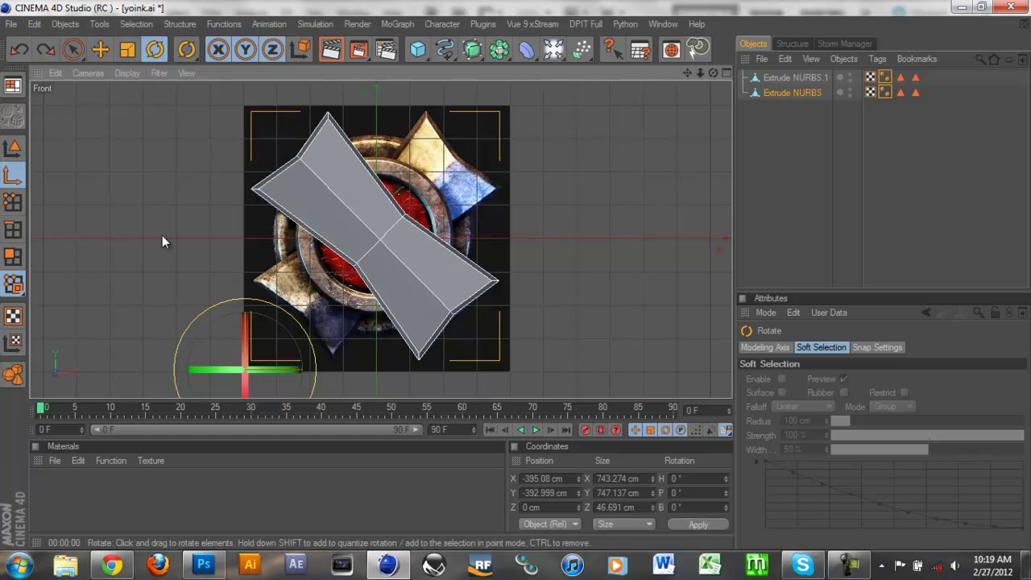
{"action": "left_click", "coordinate": [72, 49]}
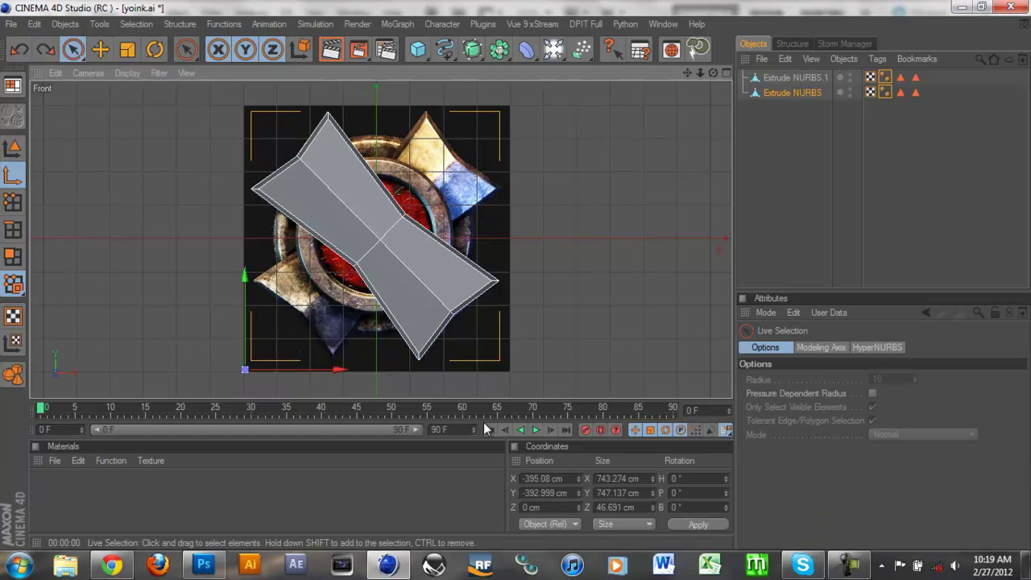
{"action": "double_click", "coordinate": [569, 478]}
{"action": "type", "text": "0"}
{"action": "key", "text": "Return"}
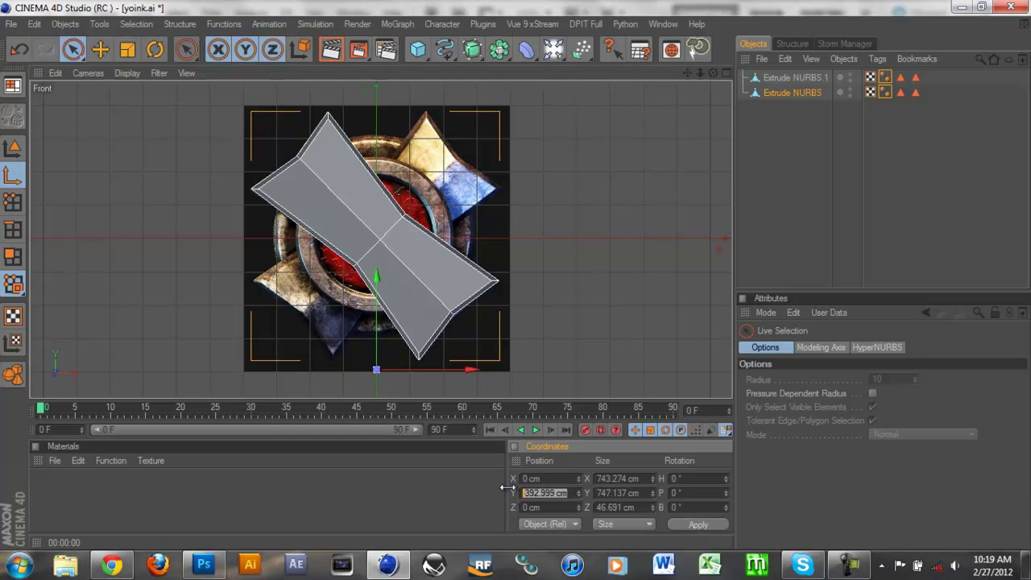
{"action": "type", "text": "0"}
{"action": "key", "text": "Return"}
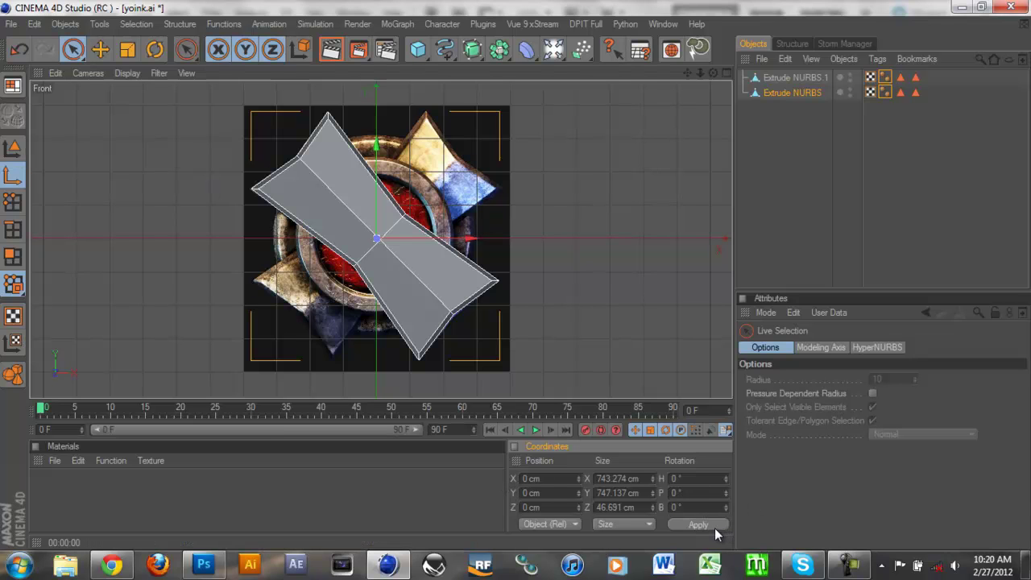
Rotate the duplicate spike object 90° in bank about its centre so the two spikes form a cross.
{"action": "left_click", "coordinate": [12, 147]}
{"action": "left_click", "coordinate": [155, 50]}
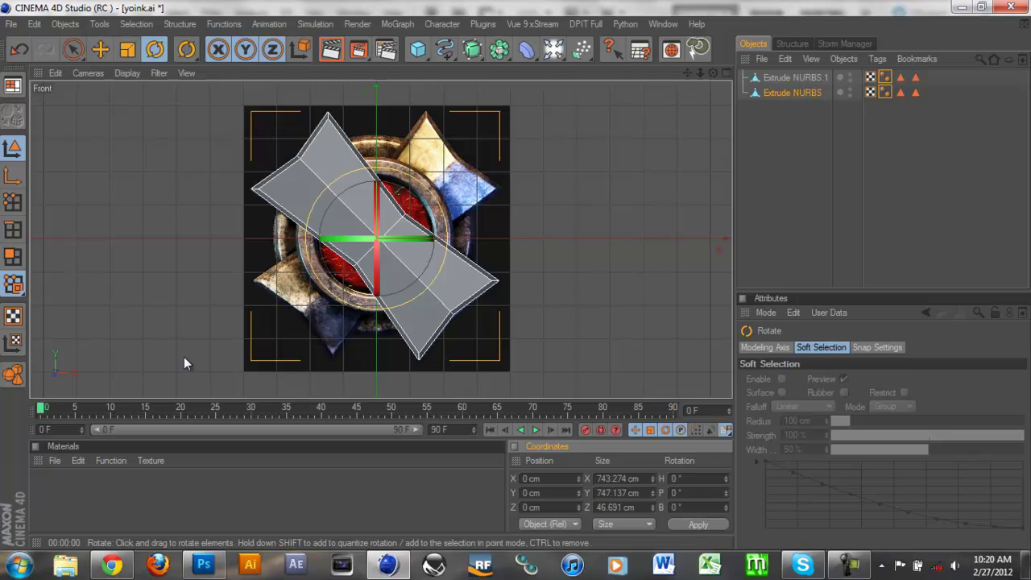
{"action": "left_click_drag", "start_coordinate": [416, 282], "coordinate": [310, 295]}
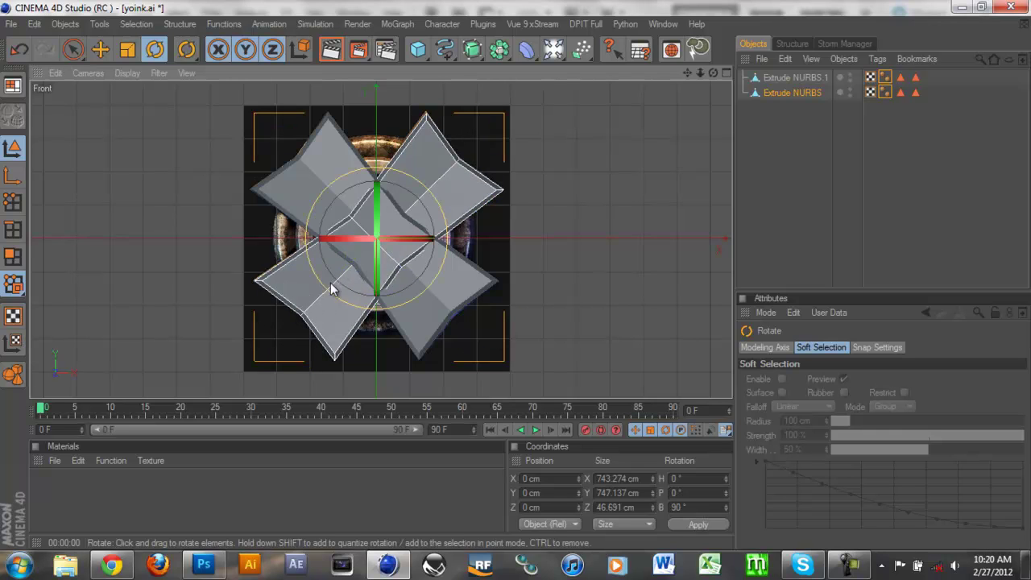
Render the crossed spikes in the Front view, deselect them, and set the view's display to Lines.
{"action": "left_click", "coordinate": [73, 49]}
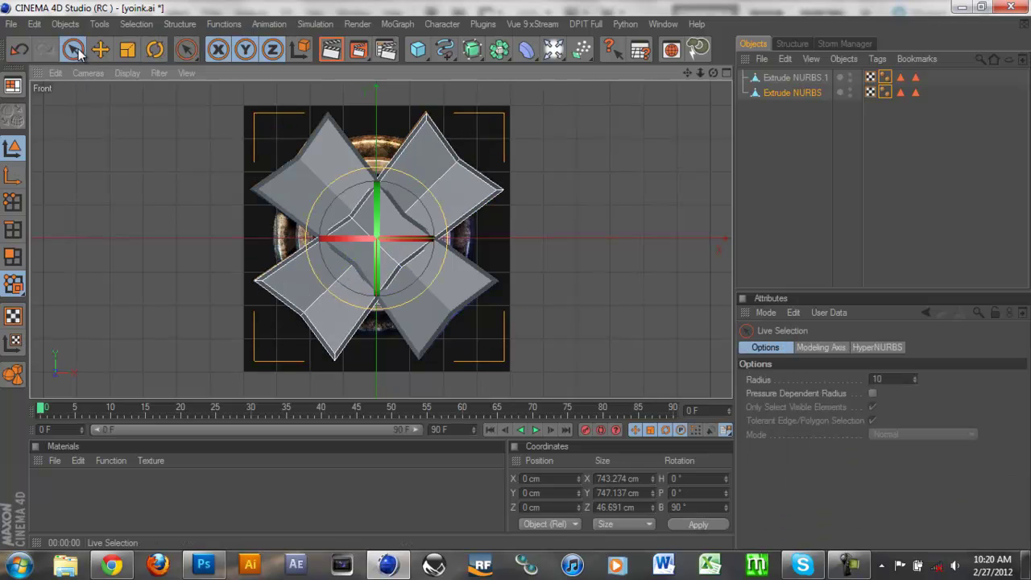
{"action": "left_click", "coordinate": [332, 50]}
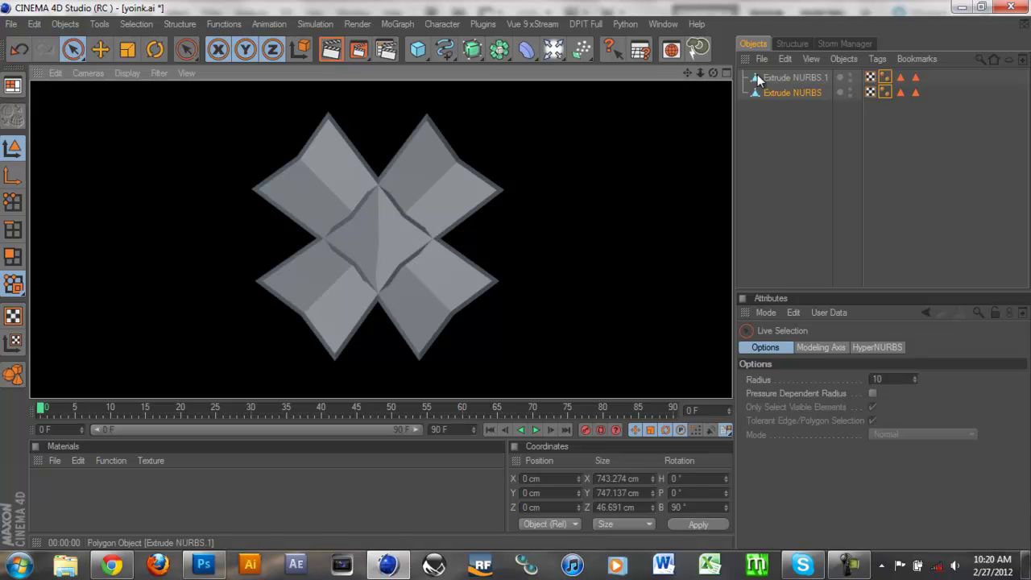
{"action": "left_click", "coordinate": [390, 146]}
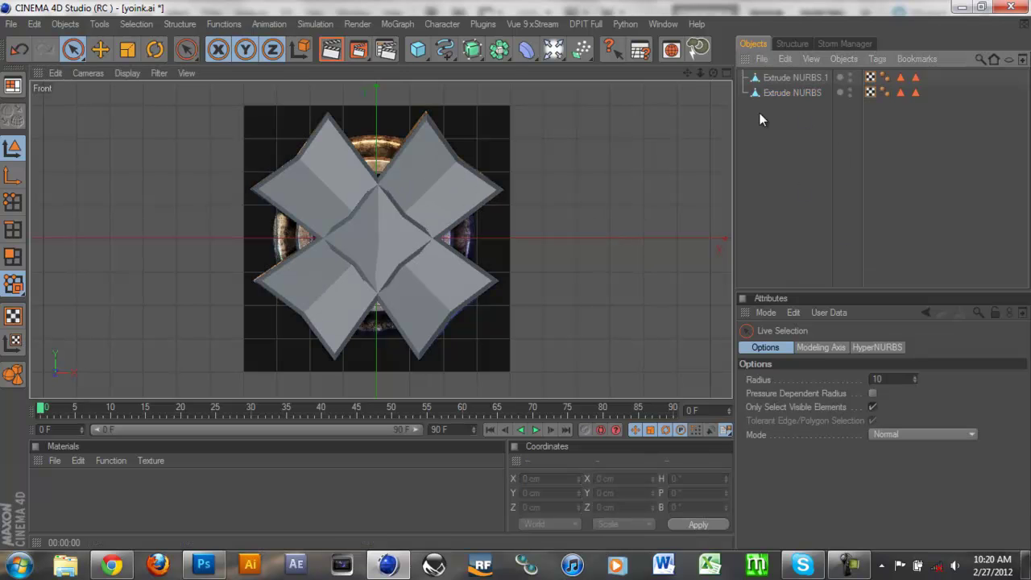
{"action": "left_click", "coordinate": [128, 72]}
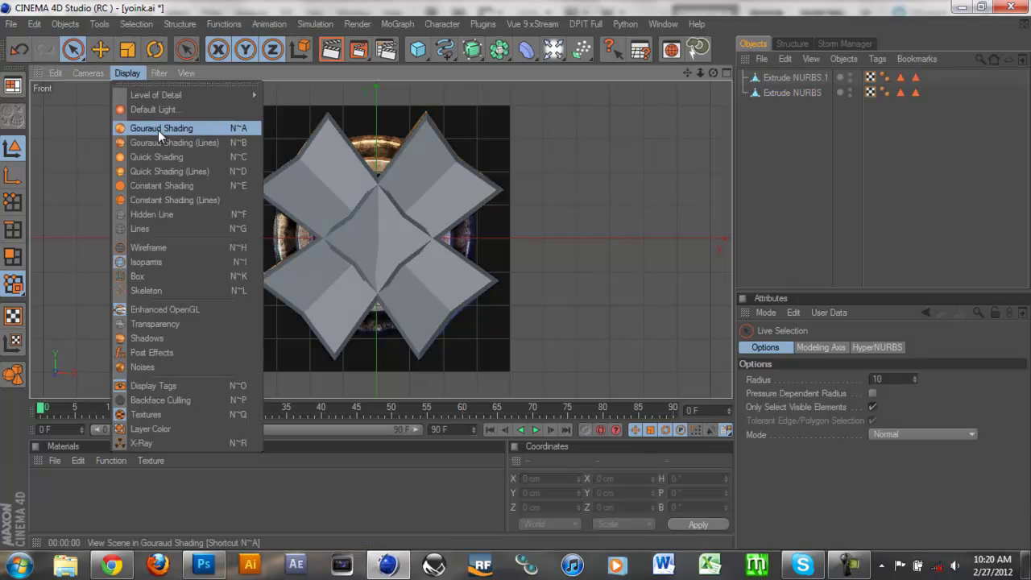
{"action": "left_click", "coordinate": [166, 226]}
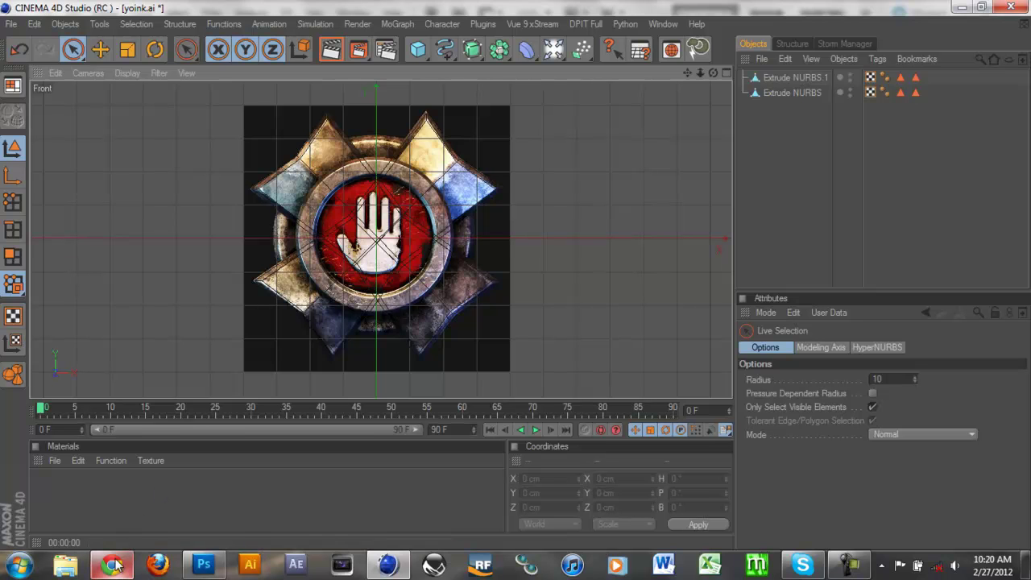
In Windows Explorer, open the Extermination image from the Medal folder on My Passport to examine it, and close the viewer and folder.
{"action": "left_click", "coordinate": [66, 564]}
{"action": "left_click", "coordinate": [159, 418]}
{"action": "double_click", "coordinate": [303, 148]}
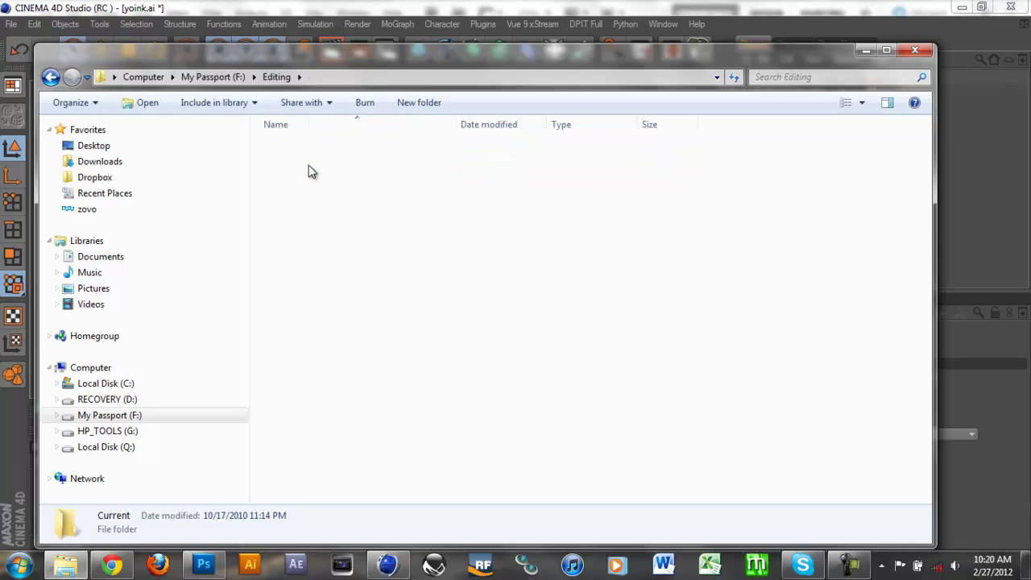
{"action": "double_click", "coordinate": [308, 168]}
{"action": "double_click", "coordinate": [320, 201]}
{"action": "double_click", "coordinate": [395, 166]}
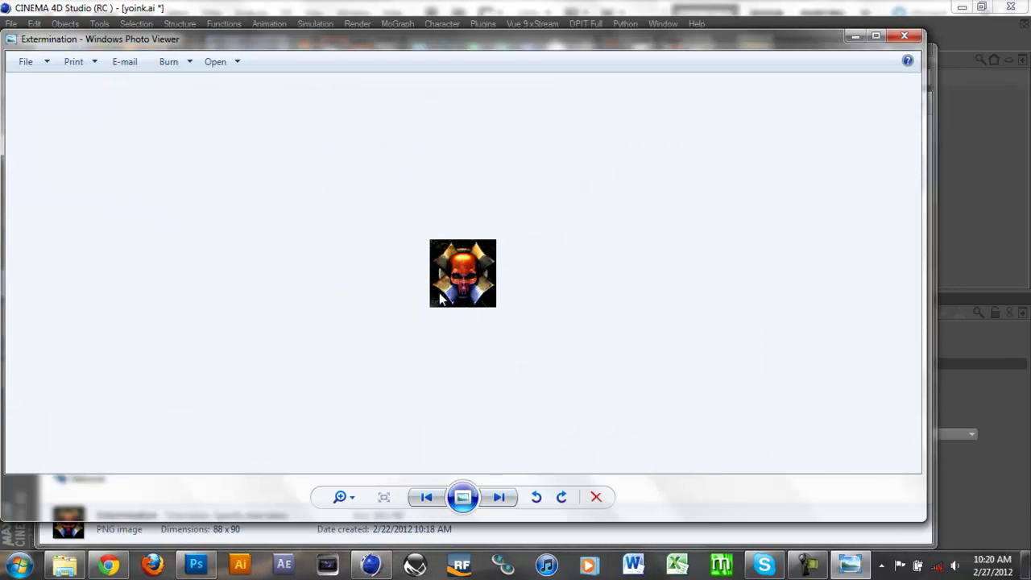
{"action": "left_click", "coordinate": [917, 38]}
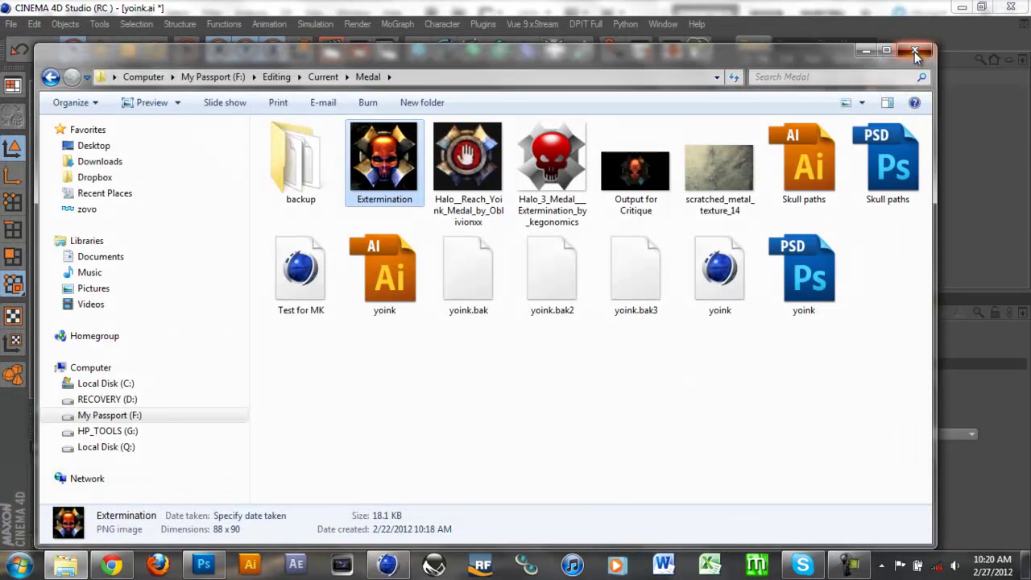
{"action": "left_click", "coordinate": [917, 49]}
Maximize the Perspective view and hide both Extrude NURBS spike objects in the editor and renderer.
{"action": "left_click", "coordinate": [727, 72]}
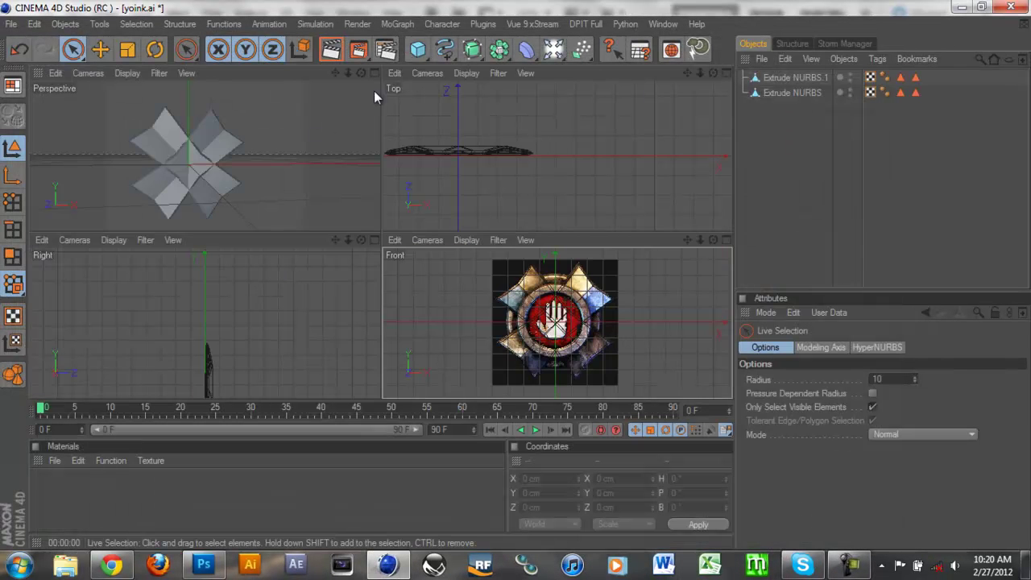
{"action": "left_click", "coordinate": [375, 75]}
{"action": "left_click_drag", "start_coordinate": [502, 279], "coordinate": [516, 275], "text": "alt"}
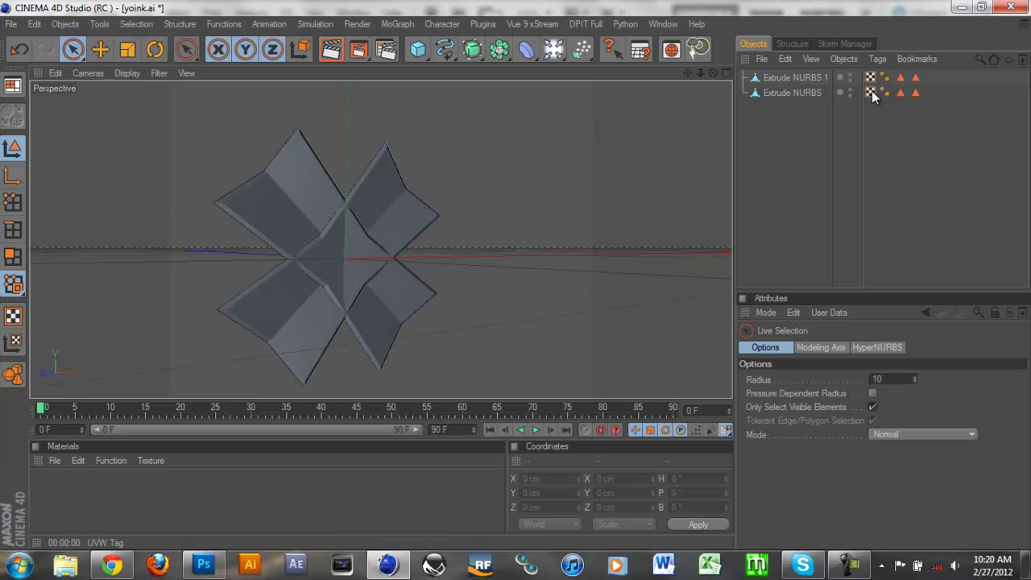
{"action": "left_click", "coordinate": [850, 75]}
{"action": "left_click", "coordinate": [850, 90]}
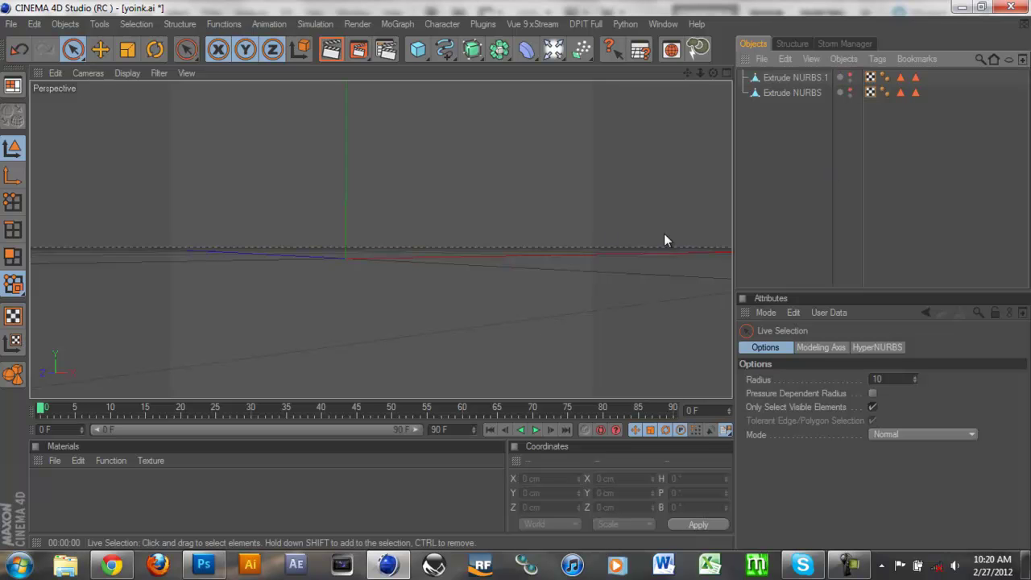
Add a Cycloid spline to the emptied scene.
{"action": "left_click_drag", "start_coordinate": [550, 278], "coordinate": [515, 273], "text": "alt"}
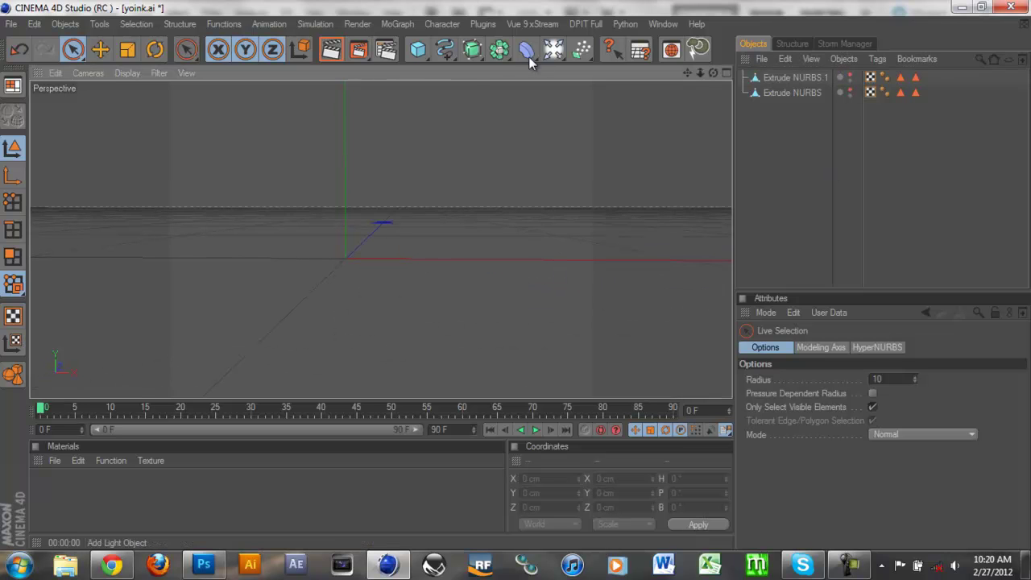
{"action": "left_click", "coordinate": [446, 51]}
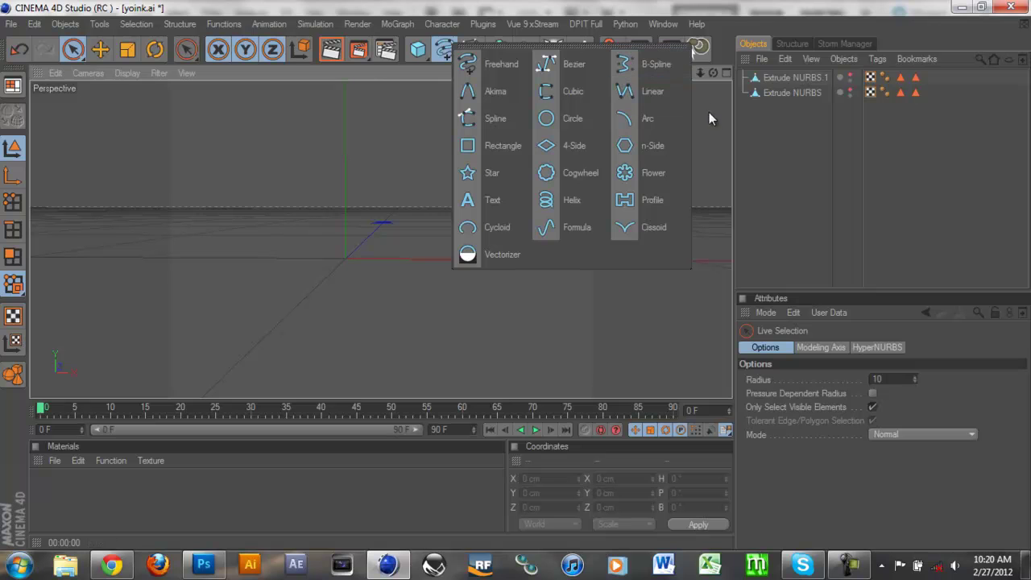
{"action": "left_click", "coordinate": [497, 227]}
{"action": "scroll", "coordinate": [498, 230], "scroll_direction": "down", "scroll_amount": 4}
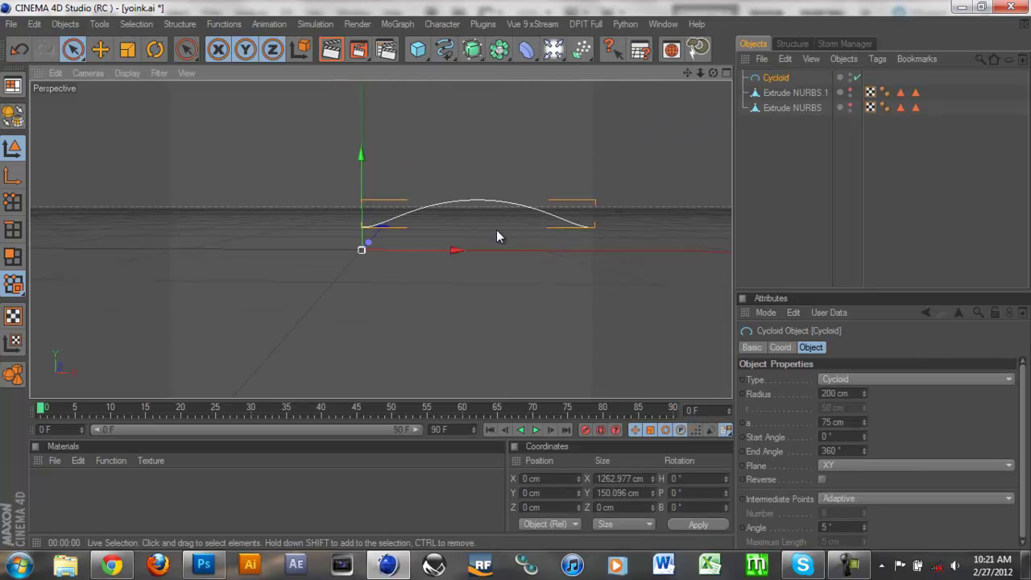
Set the Cycloid spline's plane to XZ.
{"action": "left_click", "coordinate": [835, 465]}
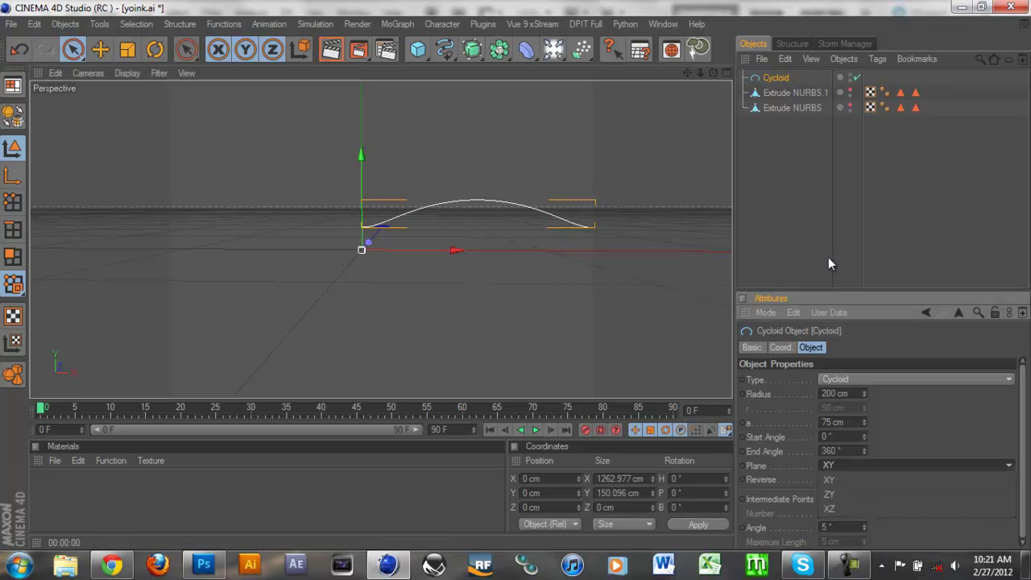
{"action": "left_click", "coordinate": [868, 507]}
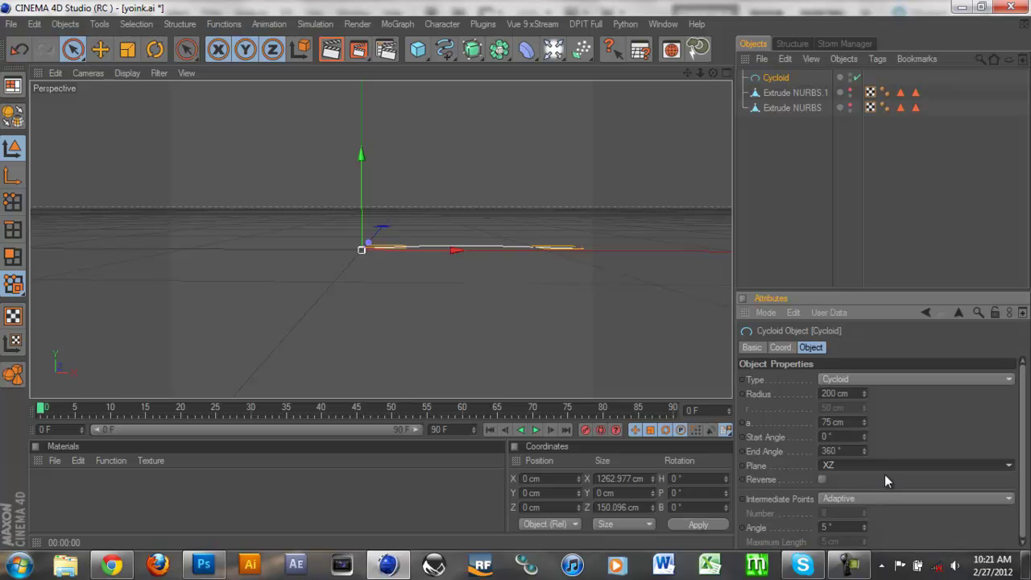
{"action": "left_click_drag", "start_coordinate": [596, 347], "coordinate": [603, 280], "text": "alt"}
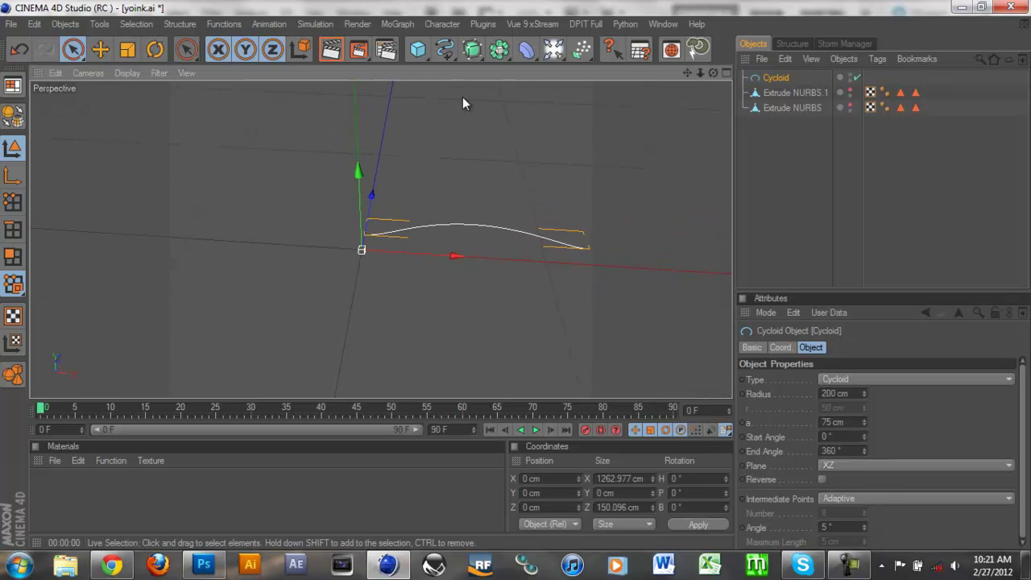
Add a Lathe NURBS and place the Cycloid spline under it to revolve the profile.
{"action": "left_click", "coordinate": [472, 49]}
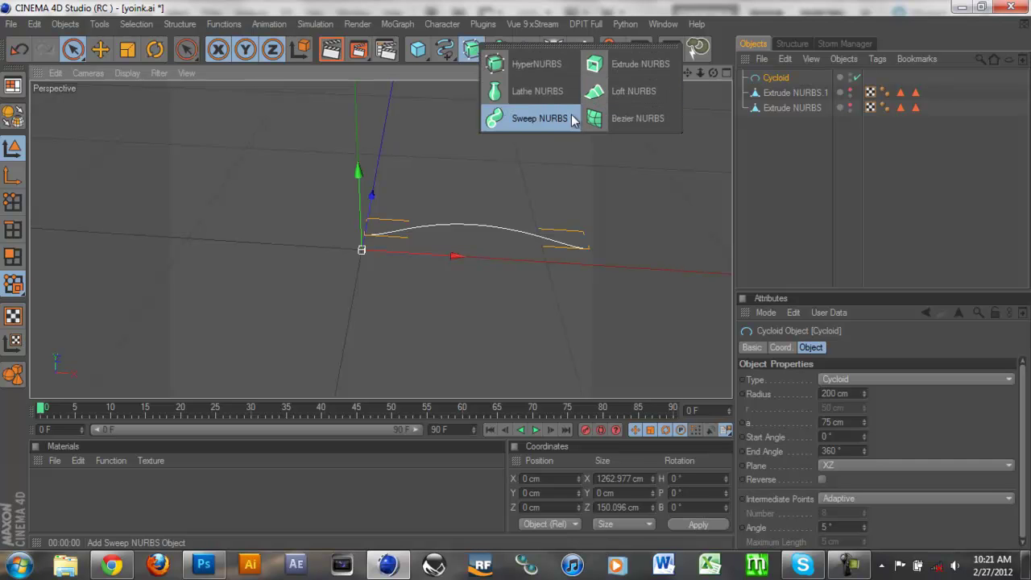
{"action": "left_click", "coordinate": [537, 91]}
{"action": "left_click_drag", "start_coordinate": [775, 93], "coordinate": [780, 78]}
{"action": "left_click_drag", "start_coordinate": [516, 293], "coordinate": [650, 173], "text": "alt"}
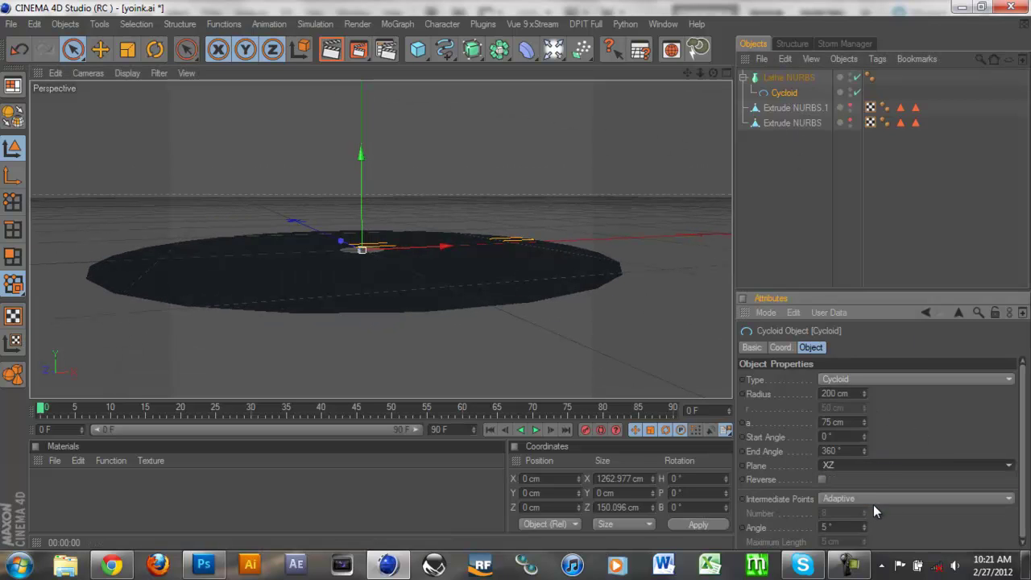
Set the Cycloid's plane to XY so the lathe revolves its raised arc profile.
{"action": "left_click", "coordinate": [885, 467]}
{"action": "left_click", "coordinate": [882, 480]}
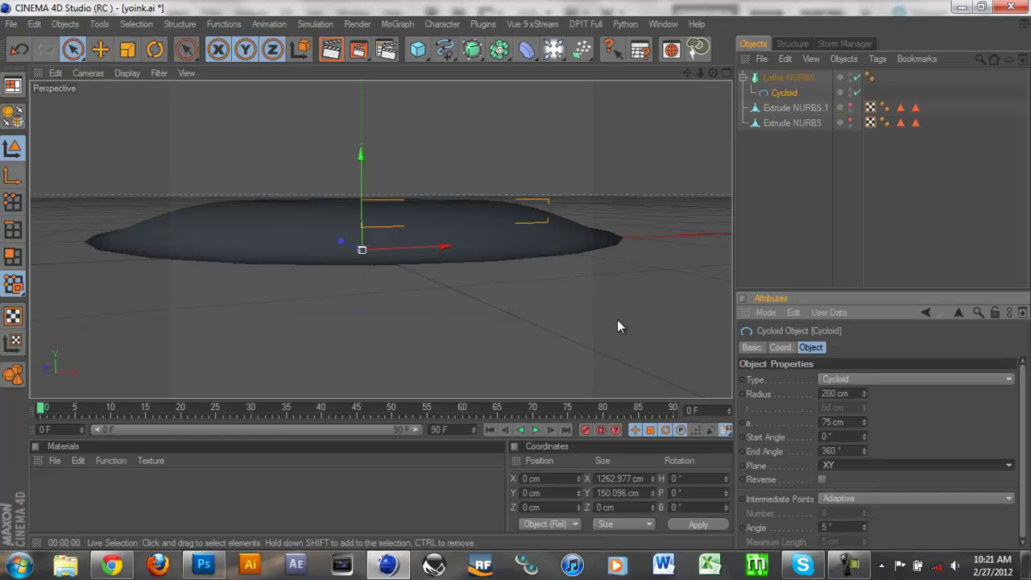
{"action": "mouse_move", "coordinate": [507, 283]}
{"action": "left_mouse_down", "text": "alt"}
{"action": "mouse_move", "coordinate": [540, 287]}
{"action": "mouse_move", "coordinate": [513, 285]}
{"action": "mouse_move", "coordinate": [516, 263]}
{"action": "mouse_move", "coordinate": [516, 278]}
{"action": "left_mouse_up", "text": "alt"}
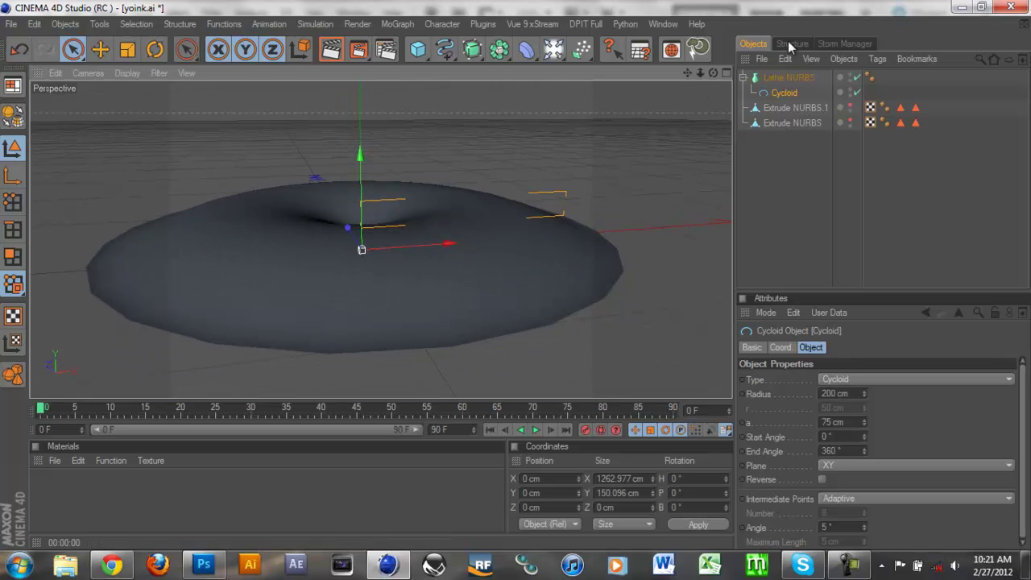
Try flipping the normals of the Lathe NURBS and examine the revolved surface.
{"action": "left_click", "coordinate": [790, 77]}
{"action": "left_click", "coordinate": [780, 350]}
{"action": "left_click", "coordinate": [811, 348]}
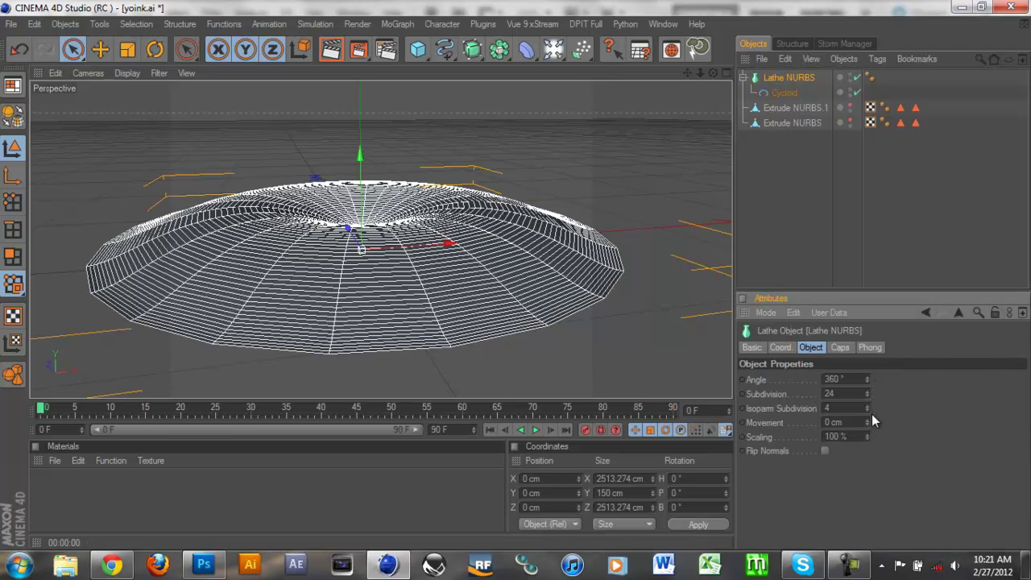
{"action": "left_click", "coordinate": [823, 451]}
{"action": "left_click_drag", "start_coordinate": [660, 329], "coordinate": [700, 265], "text": "alt"}
Disable the Lathe NURBS to examine the bare Cycloid profile, and re-enable it to compare the revolved shape.
{"action": "left_click", "coordinate": [857, 77]}
{"action": "left_click_drag", "start_coordinate": [613, 226], "coordinate": [628, 166], "text": "alt"}
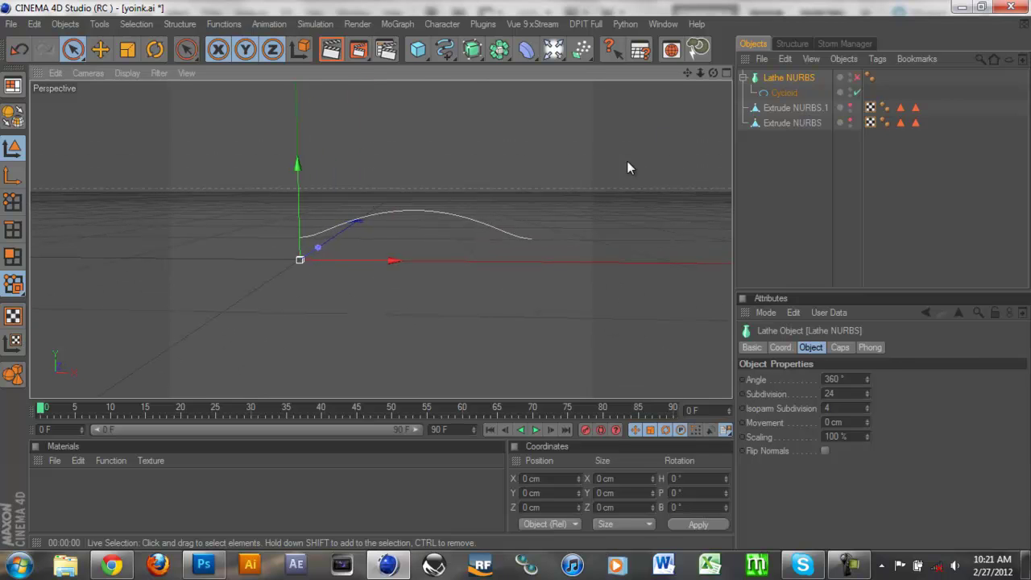
{"action": "left_click", "coordinate": [857, 77]}
{"action": "left_click_drag", "start_coordinate": [612, 226], "coordinate": [532, 283], "text": "alt"}
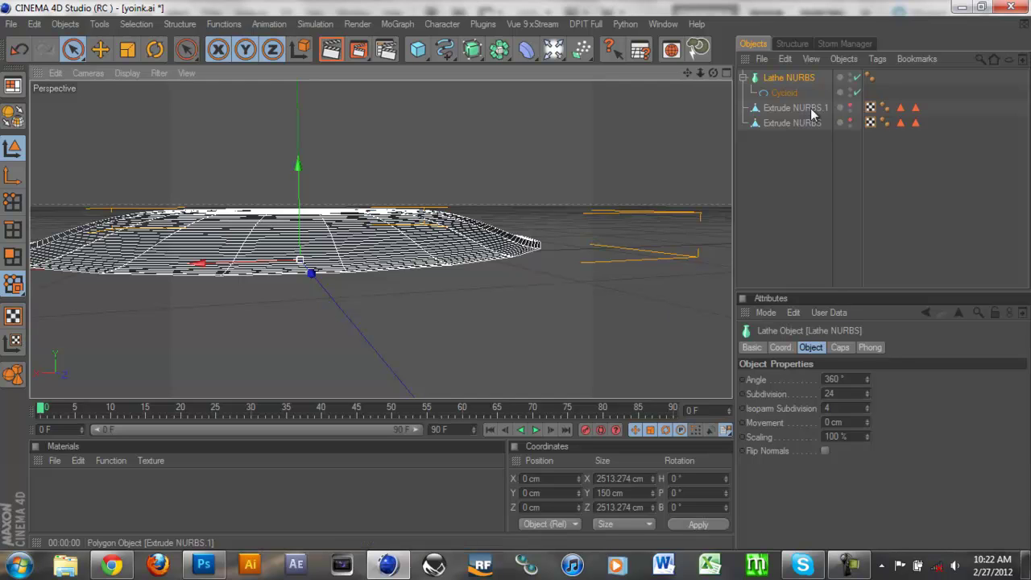
Reduce the Cycloid's radius to 158 cm and examine the lathed disc from the side and underneath.
{"action": "left_click", "coordinate": [785, 93]}
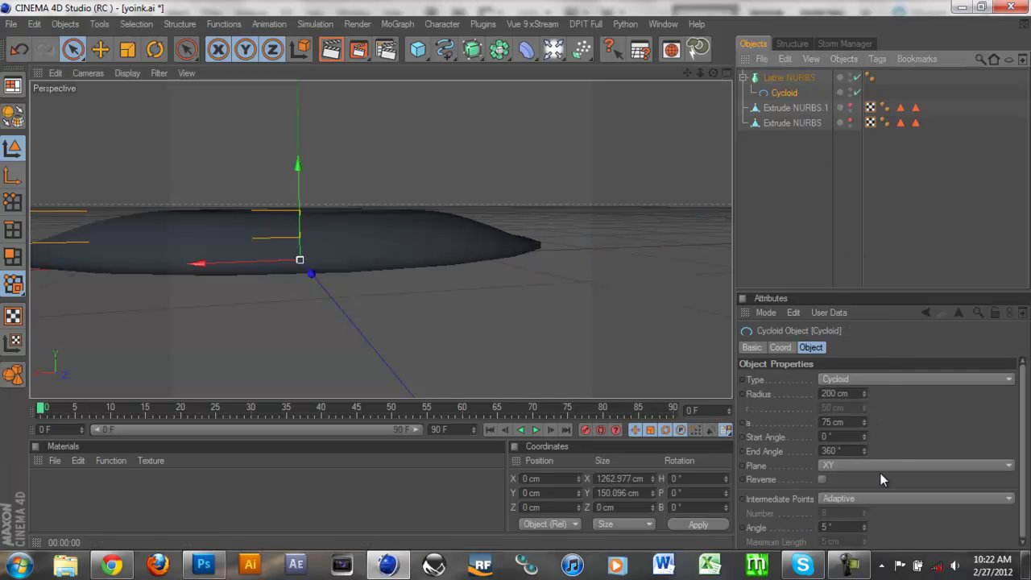
{"action": "left_click_drag", "start_coordinate": [516, 281], "coordinate": [516, 282], "text": "alt"}
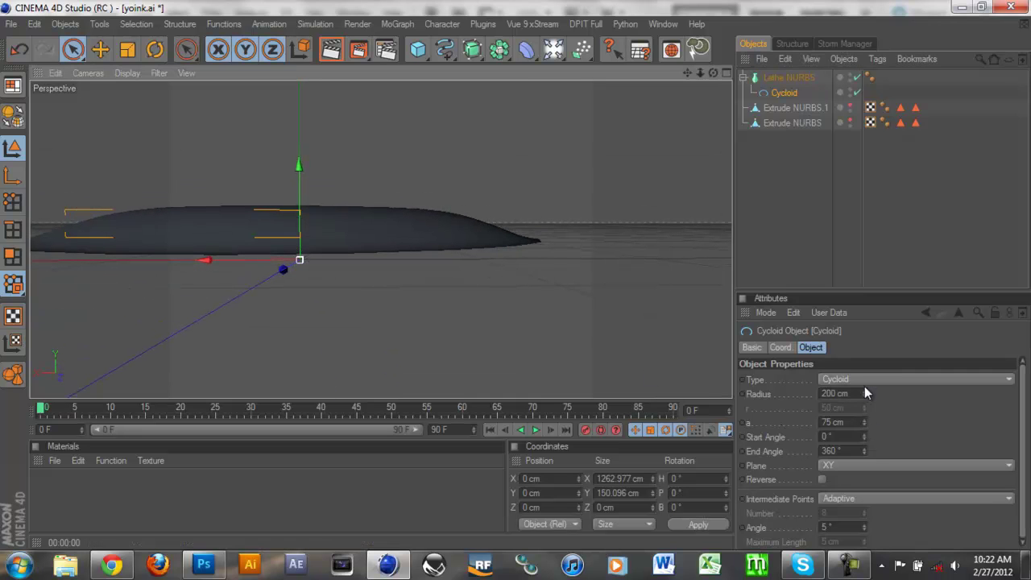
{"action": "left_click_drag", "start_coordinate": [865, 394], "coordinate": [864, 394]}
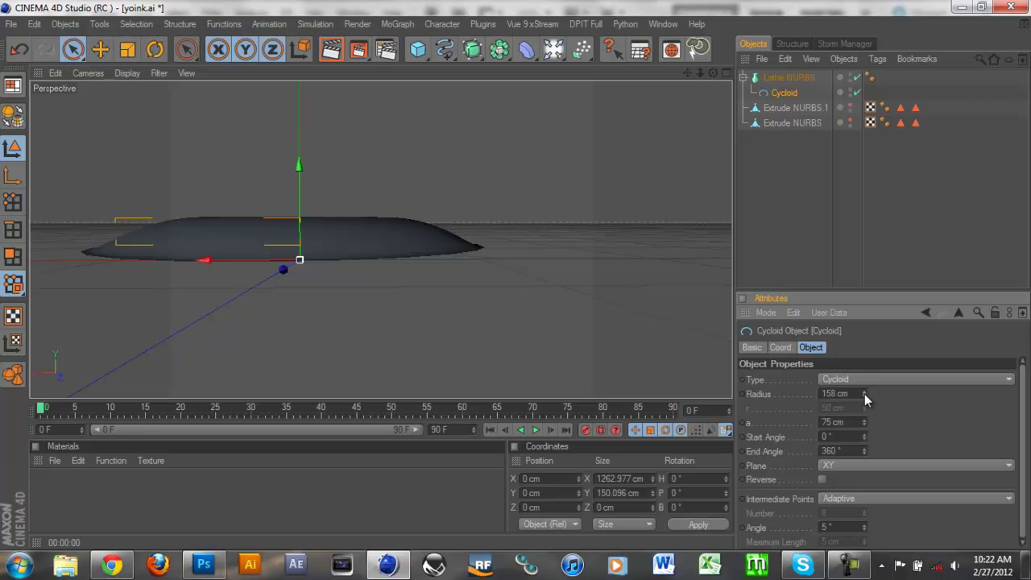
{"action": "left_click_drag", "start_coordinate": [532, 294], "coordinate": [515, 275], "text": "alt"}
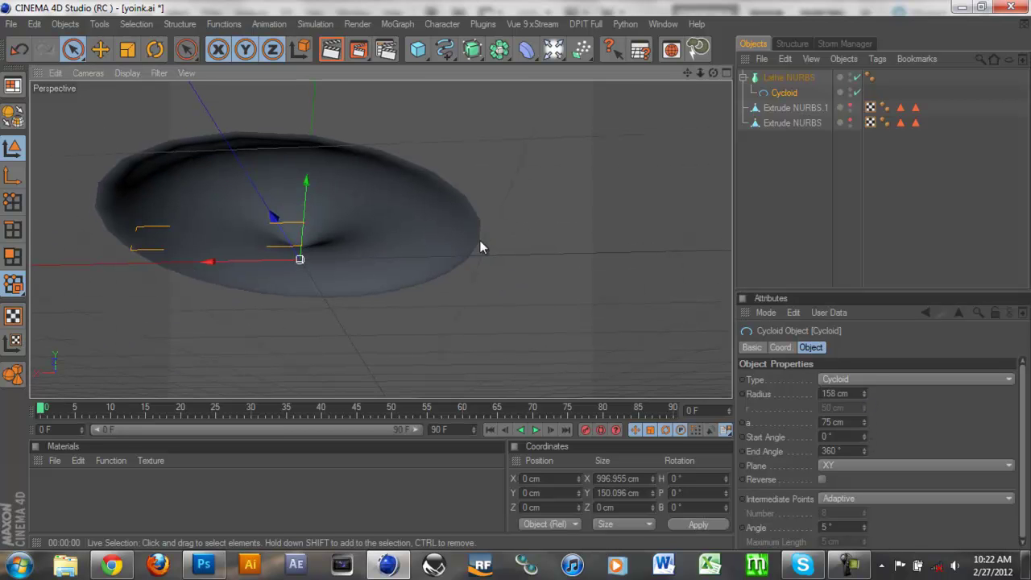
{"action": "left_click_drag", "start_coordinate": [514, 236], "coordinate": [516, 275], "text": "alt"}
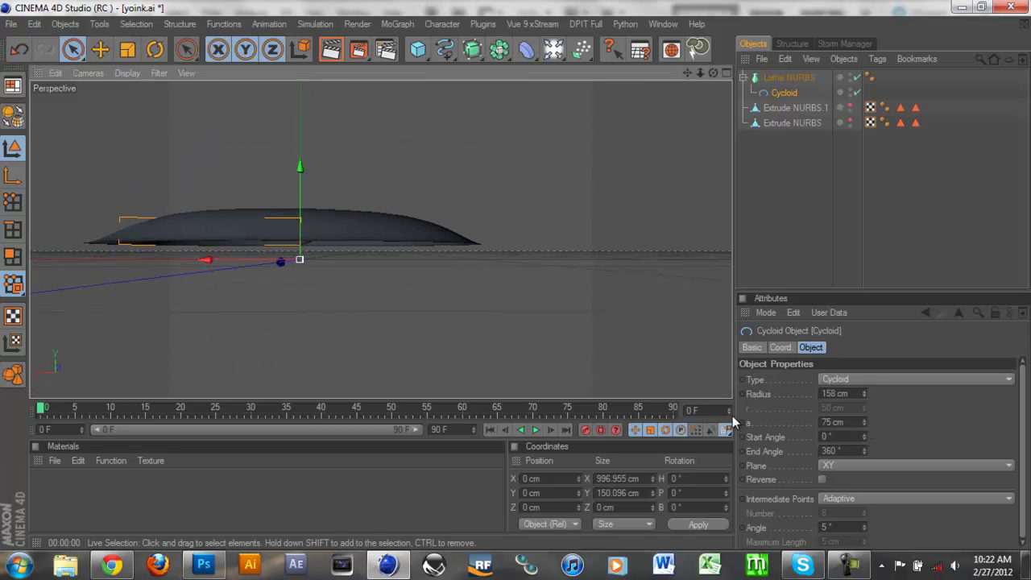
Try different start angles on the Cycloid, such as -74° and 11°, and reset the start angle to 0°.
{"action": "left_click_drag", "start_coordinate": [863, 433], "coordinate": [868, 470]}
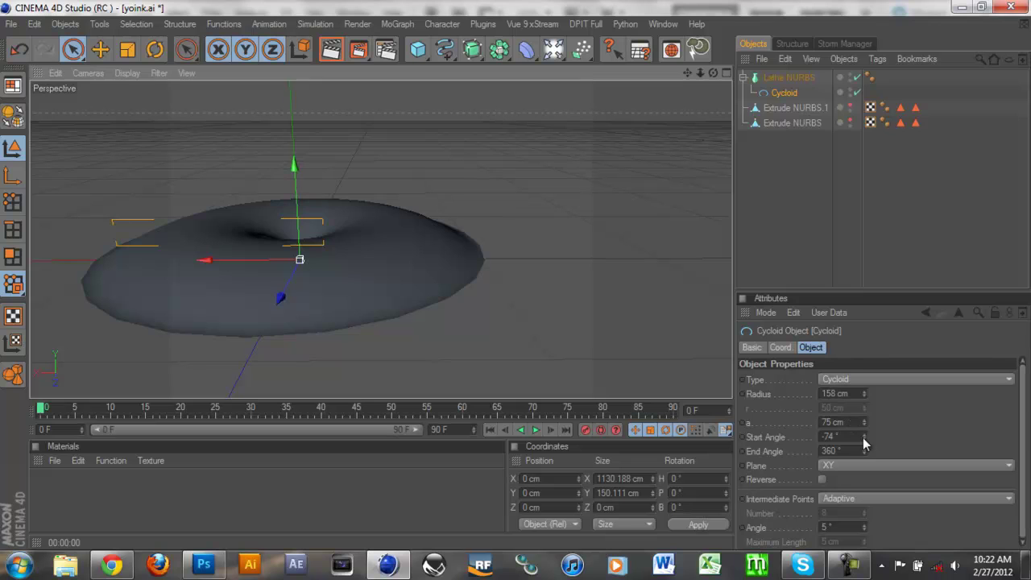
{"action": "mouse_move", "coordinate": [863, 437]}
{"action": "left_mouse_down"}
{"action": "mouse_move", "coordinate": [864, 448]}
{"action": "mouse_move", "coordinate": [859, 427]}
{"action": "mouse_move", "coordinate": [863, 437]}
{"action": "left_mouse_up"}
{"action": "left_click_drag", "start_coordinate": [508, 240], "coordinate": [623, 269], "text": "alt"}
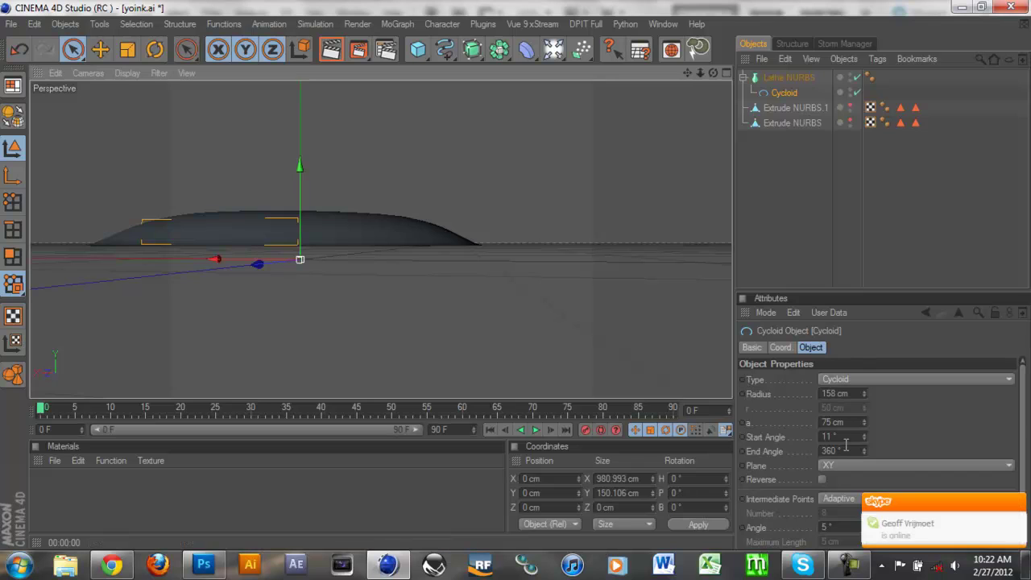
{"action": "double_click", "coordinate": [818, 437]}
{"action": "type", "text": "0"}
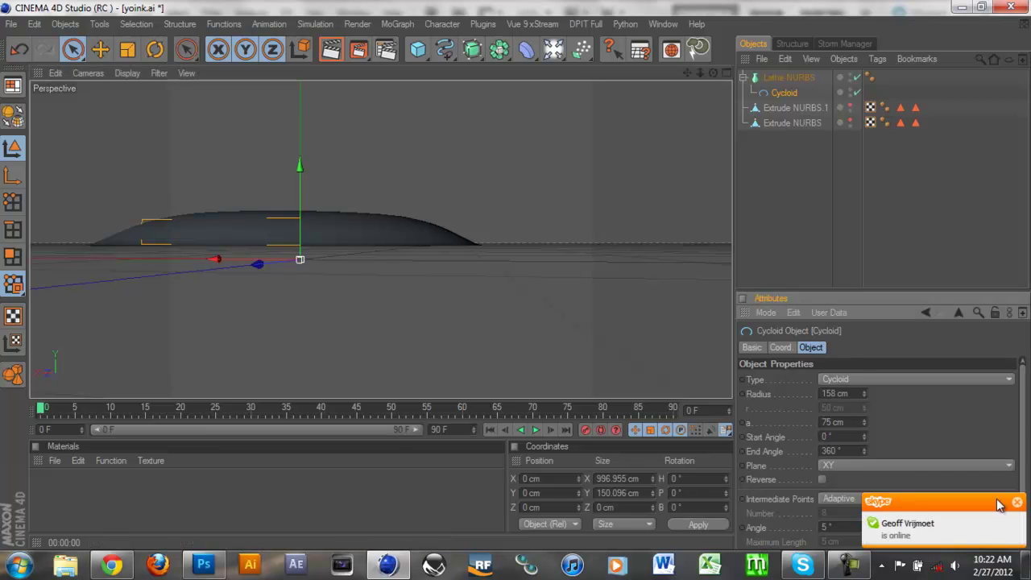
{"action": "left_click", "coordinate": [1018, 506]}
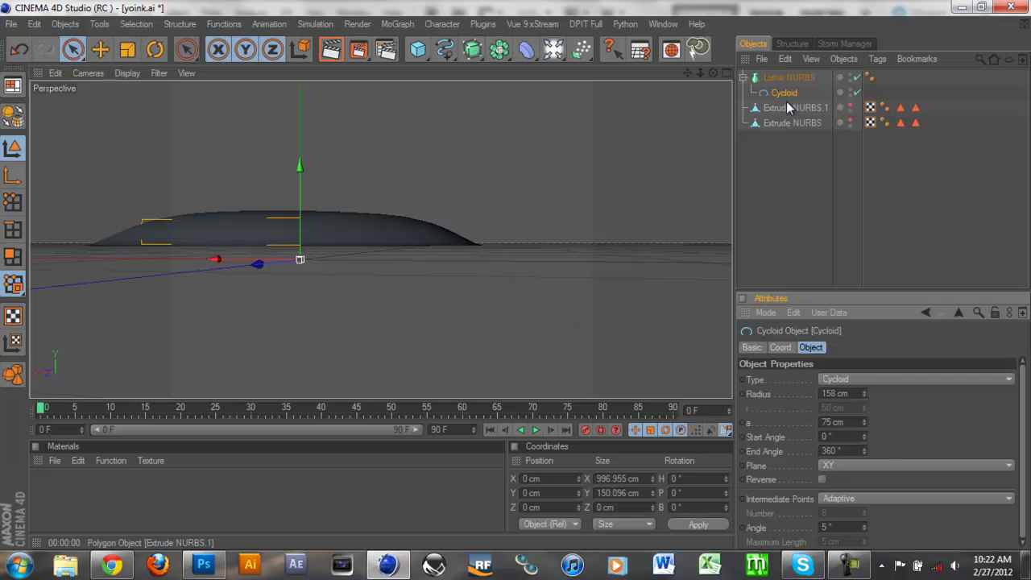
Rotate the Lathe NURBS to a pitch of 90° so the disc stands upright.
{"action": "left_click", "coordinate": [783, 78]}
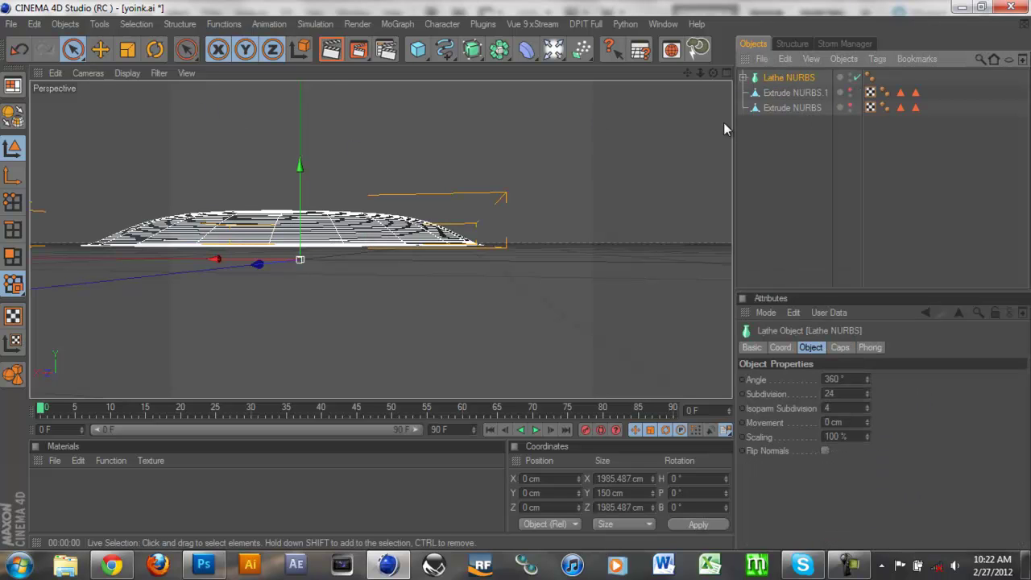
{"action": "left_click", "coordinate": [154, 50]}
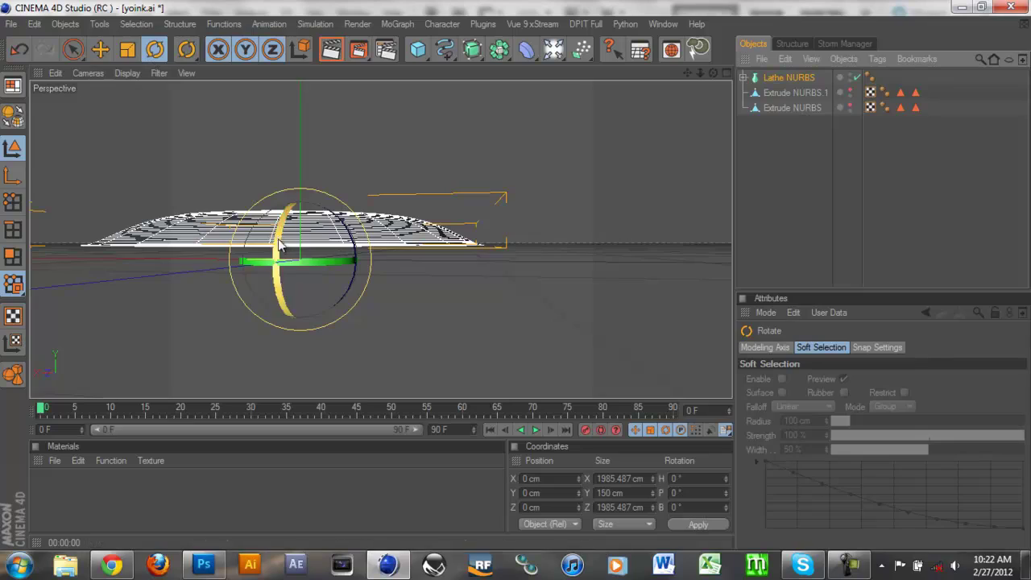
{"action": "left_click_drag", "start_coordinate": [498, 260], "coordinate": [458, 230], "text": "alt"}
{"action": "left_click_drag", "start_coordinate": [288, 260], "coordinate": [294, 186]}
{"action": "mouse_move", "coordinate": [602, 240]}
{"action": "left_mouse_down", "text": "alt"}
{"action": "mouse_move", "coordinate": [524, 282]}
{"action": "mouse_move", "coordinate": [603, 230]}
{"action": "left_mouse_up", "text": "alt"}
Scale the Lathe NURBS uniformly in the Front view to about 634 cm across, matching the outer ring of the medal reference.
{"action": "left_click", "coordinate": [725, 73]}
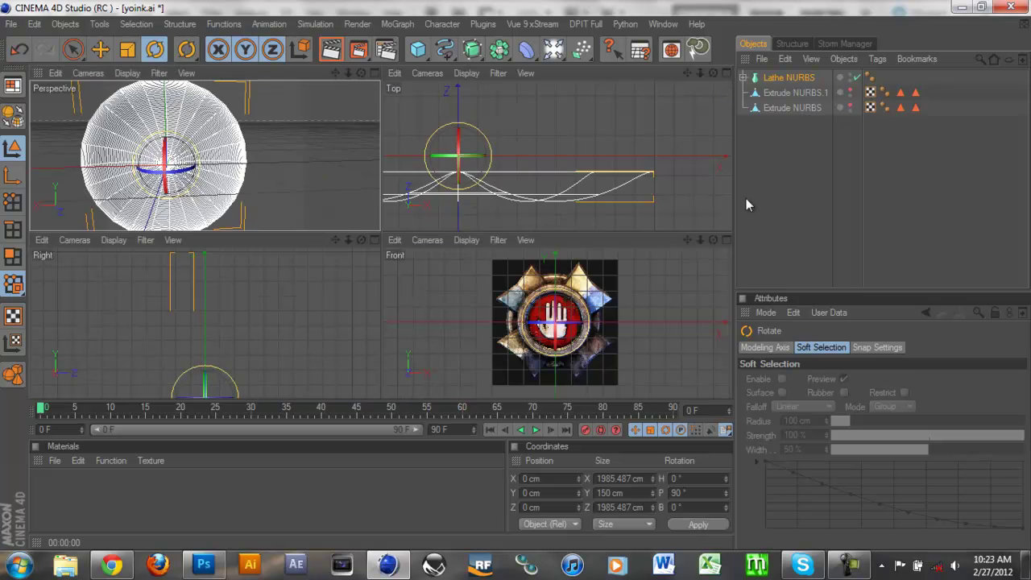
{"action": "left_click", "coordinate": [724, 239]}
{"action": "scroll", "coordinate": [431, 257], "scroll_direction": "down", "scroll_amount": 3}
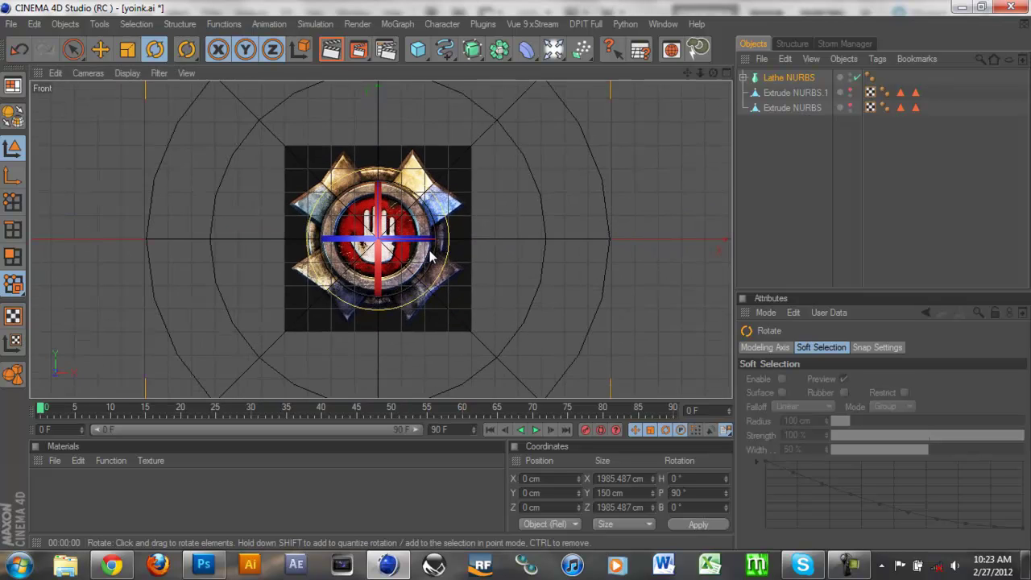
{"action": "scroll", "coordinate": [431, 256], "scroll_direction": "down", "scroll_amount": 3}
{"action": "left_click", "coordinate": [126, 50]}
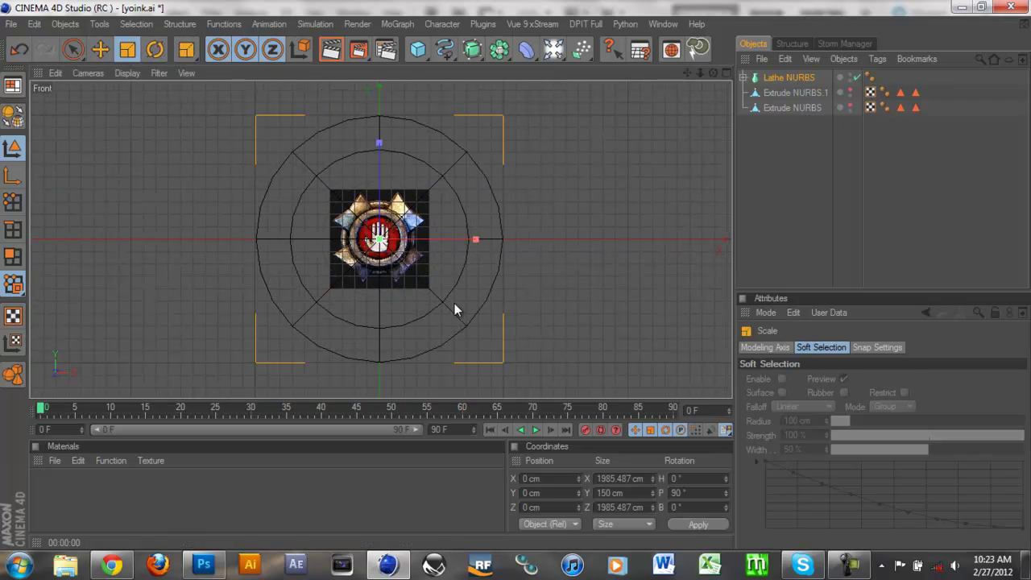
{"action": "left_click_drag", "start_coordinate": [515, 275], "coordinate": [414, 286]}
{"action": "scroll", "coordinate": [415, 286], "scroll_direction": "up", "scroll_amount": 3}
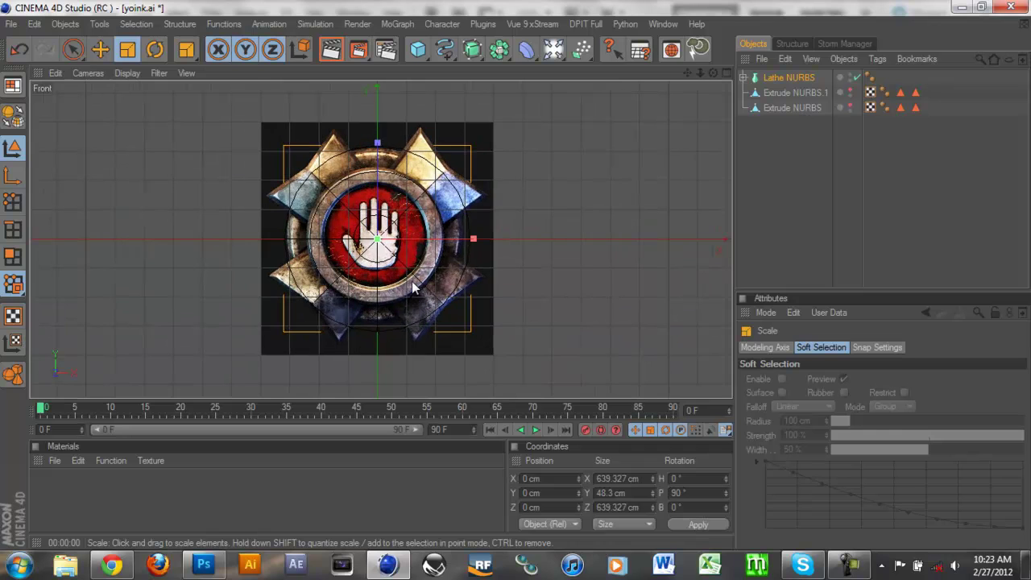
{"action": "left_click_drag", "start_coordinate": [517, 281], "coordinate": [517, 282]}
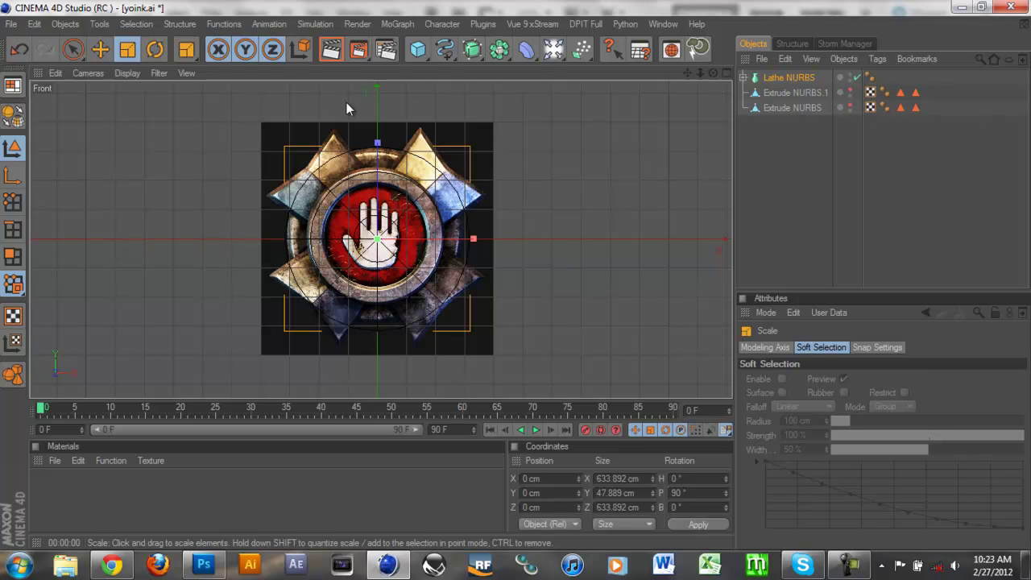
Set the Front view to Gouraud Shading and unhide both Extrude NURBS spike objects.
{"action": "left_click", "coordinate": [129, 74]}
{"action": "left_click", "coordinate": [171, 130]}
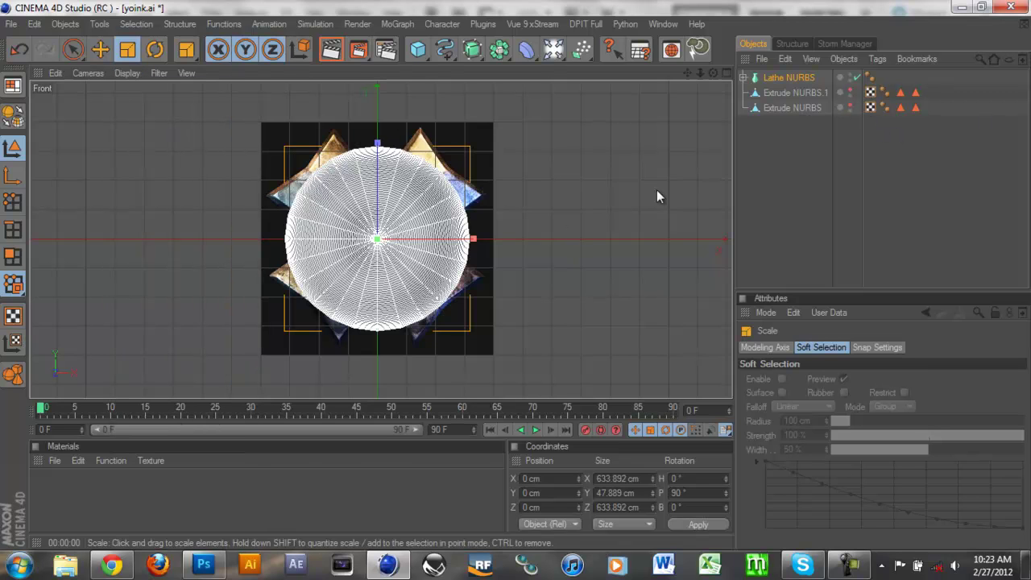
{"action": "left_click", "coordinate": [850, 90]}
{"action": "left_click", "coordinate": [850, 108]}
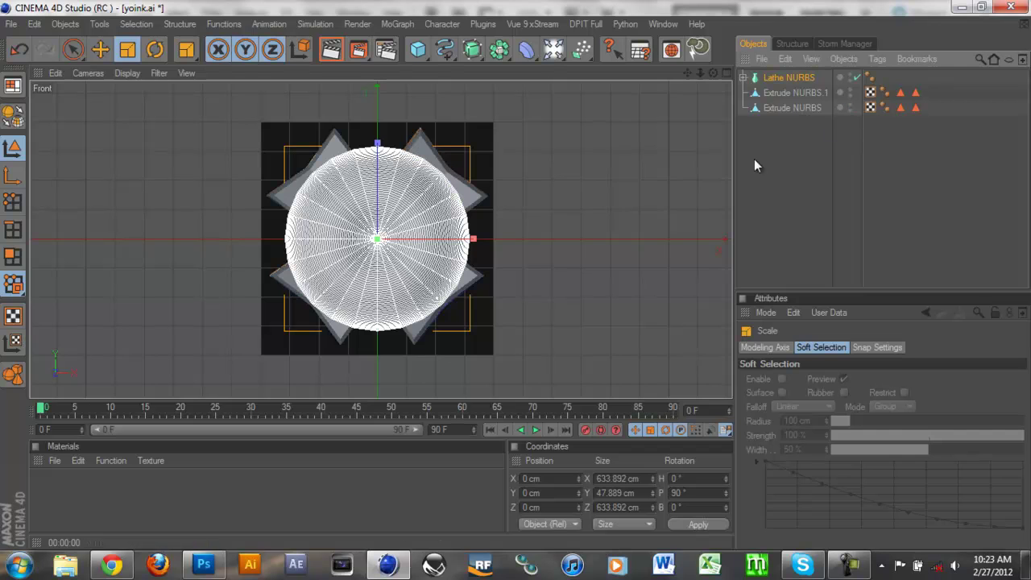
Move the Lathe NURBS away from the spikes to about 132 cm on Z and rotate it to a bank of 180°.
{"action": "left_click", "coordinate": [723, 72]}
{"action": "left_click", "coordinate": [374, 73]}
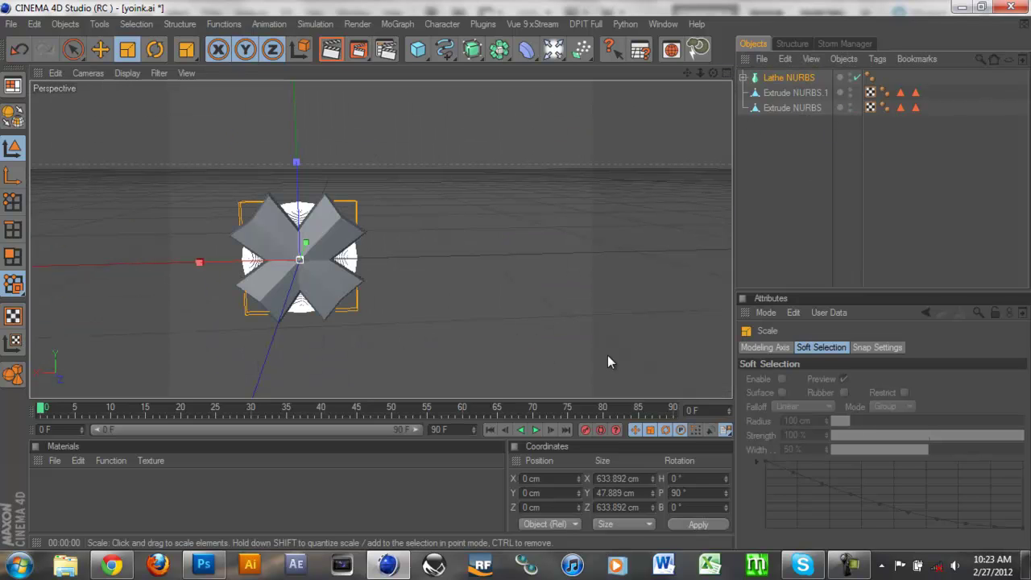
{"action": "left_click_drag", "start_coordinate": [622, 345], "coordinate": [519, 284], "text": "alt"}
{"action": "mouse_move", "coordinate": [518, 272]}
{"action": "left_mouse_down", "text": "alt"}
{"action": "mouse_move", "coordinate": [533, 285]}
{"action": "mouse_move", "coordinate": [511, 273]}
{"action": "mouse_move", "coordinate": [519, 222]}
{"action": "mouse_move", "coordinate": [495, 274]}
{"action": "mouse_move", "coordinate": [516, 277]}
{"action": "left_mouse_up", "text": "alt"}
{"action": "left_click", "coordinate": [100, 49]}
{"action": "left_click_drag", "start_coordinate": [626, 327], "coordinate": [308, 218], "text": "alt"}
{"action": "key", "text": "r"}
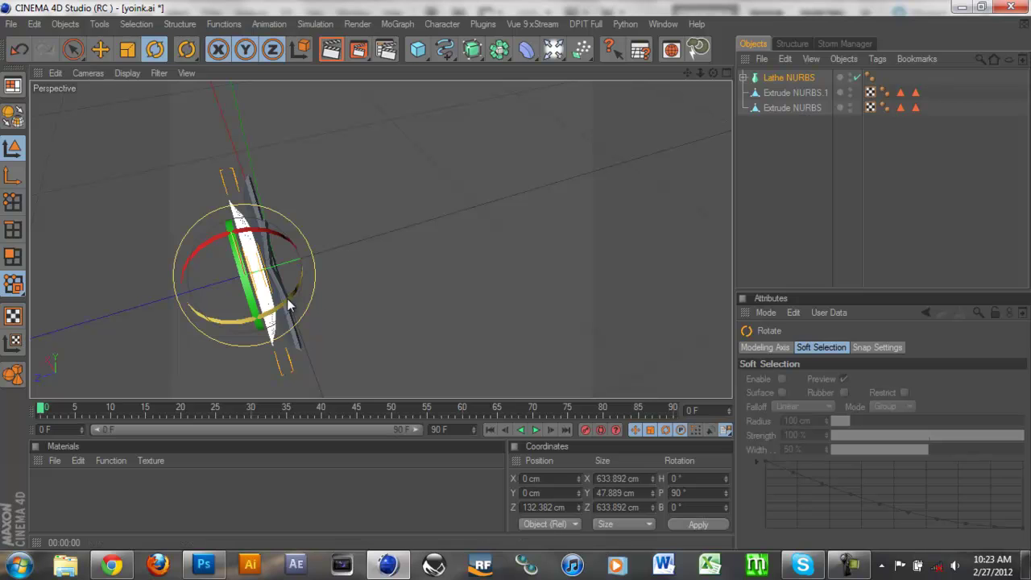
{"action": "left_click_drag", "start_coordinate": [285, 302], "coordinate": [139, 204]}
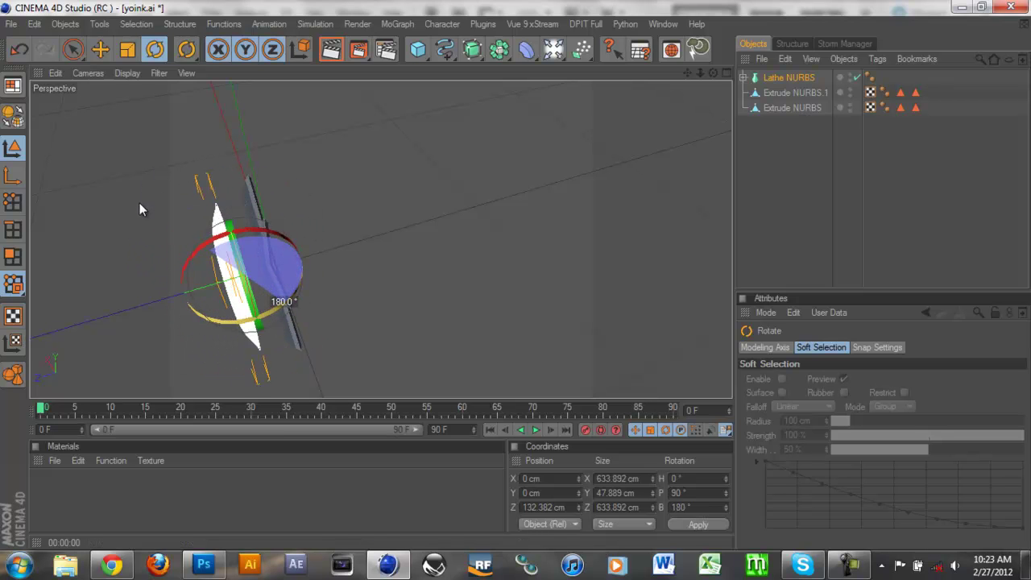
Move the Lathe NURBS along Z to about 16.7 cm, close to the crossed spikes.
{"action": "left_click", "coordinate": [100, 49]}
{"action": "left_click_drag", "start_coordinate": [166, 297], "coordinate": [516, 281]}
{"action": "left_click_drag", "start_coordinate": [713, 74], "coordinate": [516, 280]}
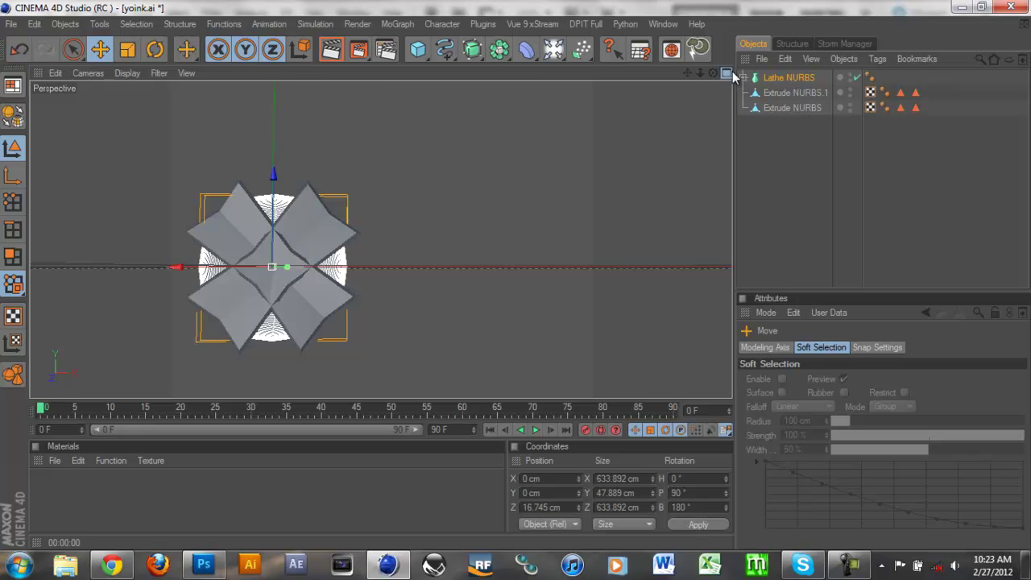
Render the Front view to check the edge of the disc around the spikes.
{"action": "left_click", "coordinate": [727, 73]}
{"action": "left_click", "coordinate": [723, 236]}
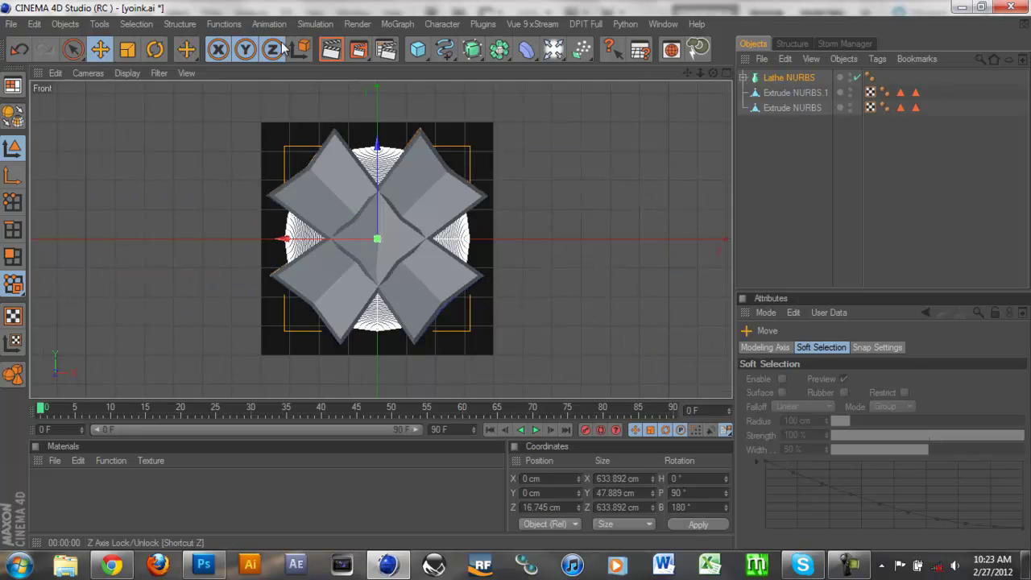
{"action": "left_click", "coordinate": [328, 51]}
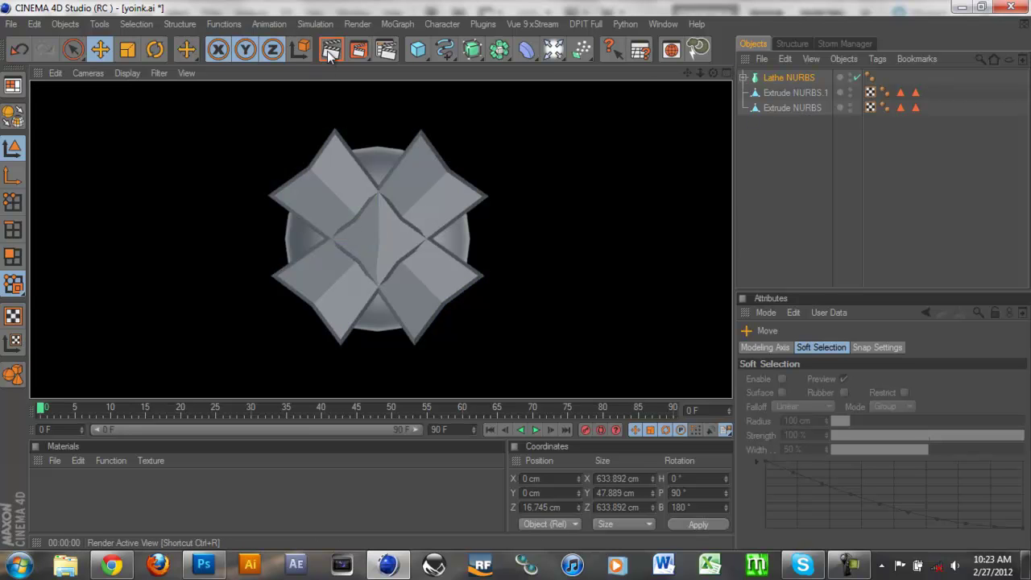
Try an isoparm subdivision of 12 on the Lathe NURBS with a test render, and reset it to 4.
{"action": "left_click", "coordinate": [808, 78]}
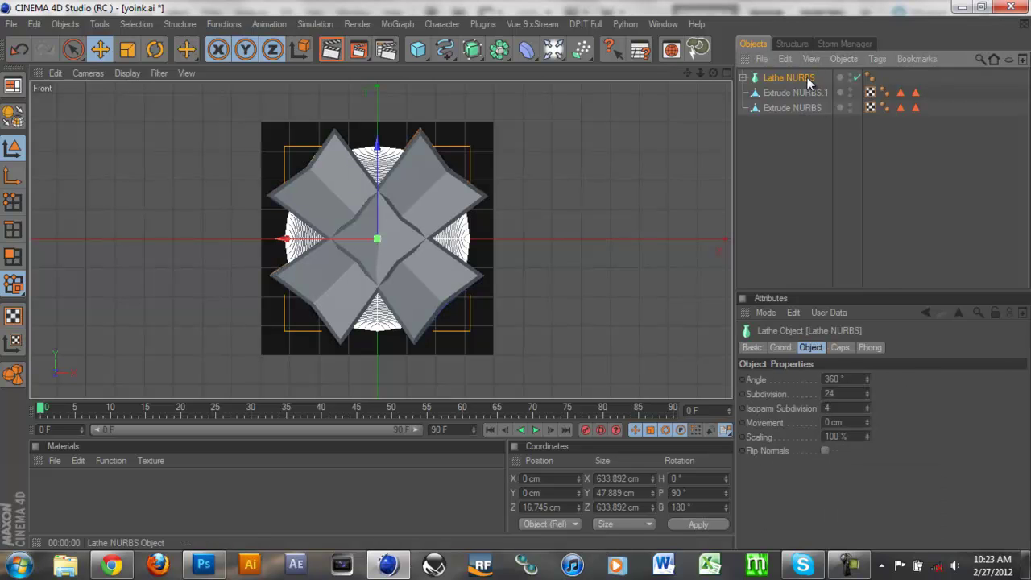
{"action": "left_click", "coordinate": [867, 406]}
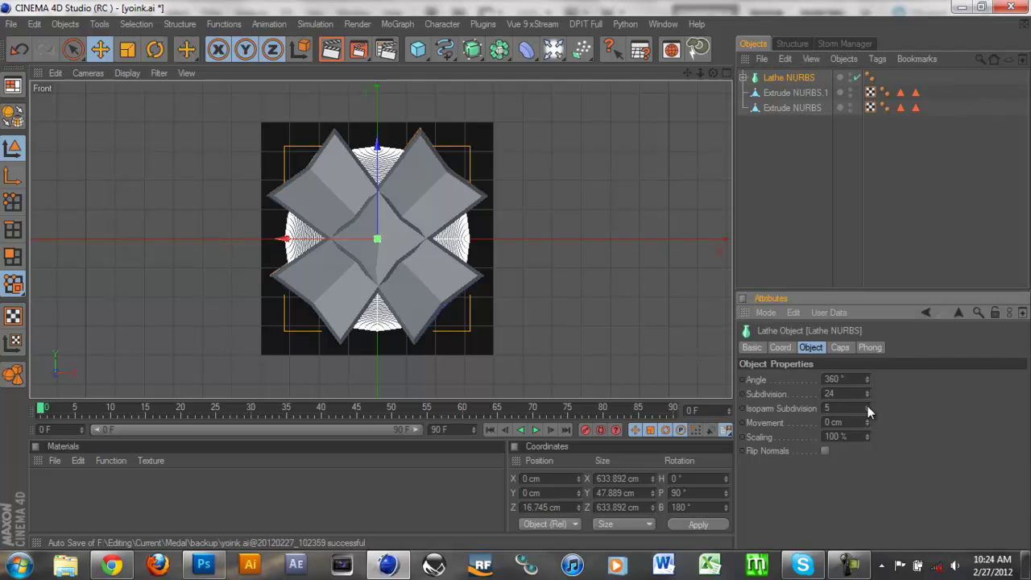
{"action": "left_click", "coordinate": [868, 406]}
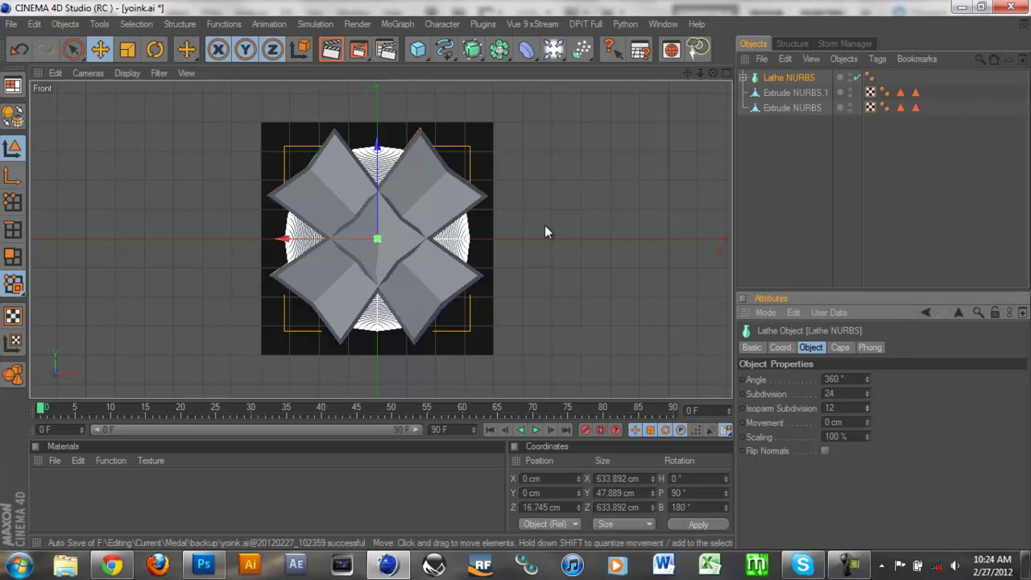
{"action": "left_click", "coordinate": [330, 50]}
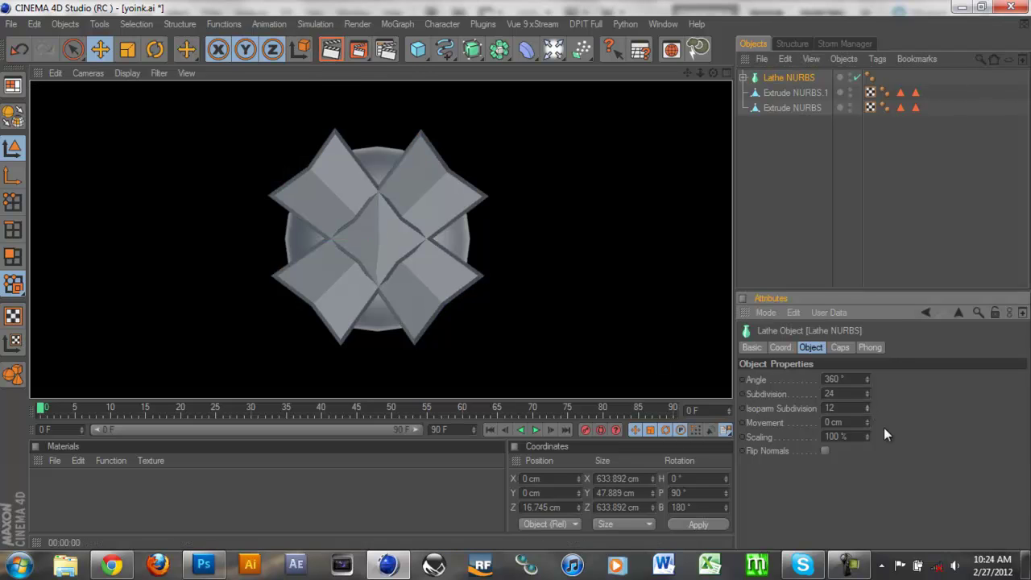
{"action": "type", "text": "4"}
{"action": "key", "text": "Return"}
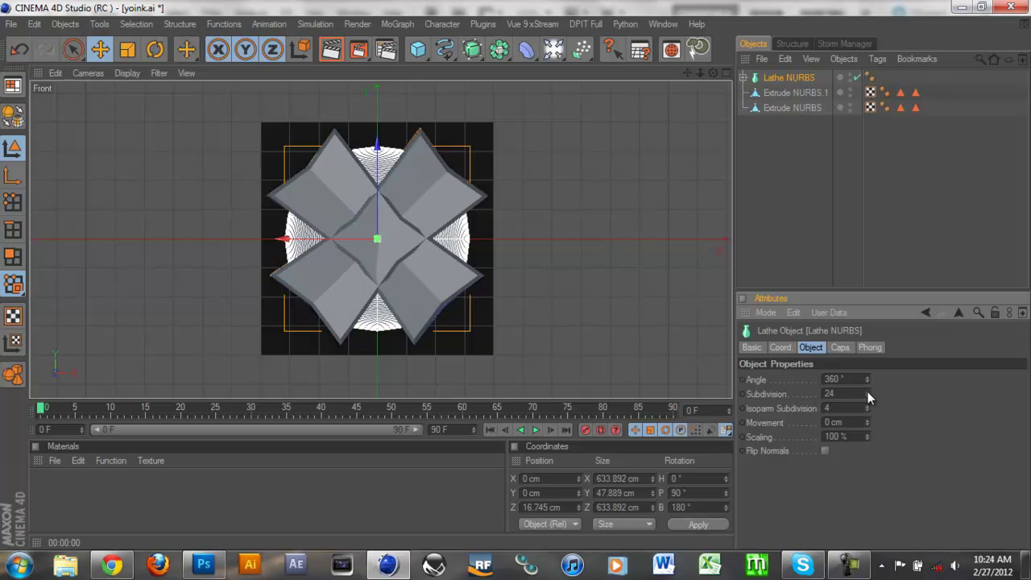
Add a HyperNURBS, place the Lathe NURBS under it to smooth the disc, and render the Front view.
{"action": "left_click_drag", "start_coordinate": [472, 49], "coordinate": [582, 70]}
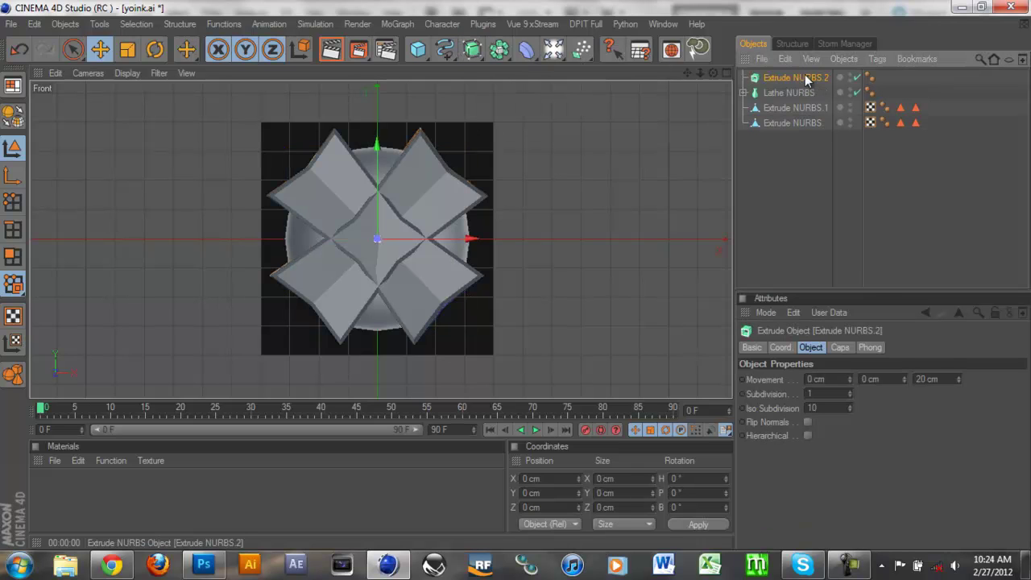
{"action": "key", "text": "Delete"}
{"action": "left_click_drag", "start_coordinate": [472, 49], "coordinate": [519, 59]}
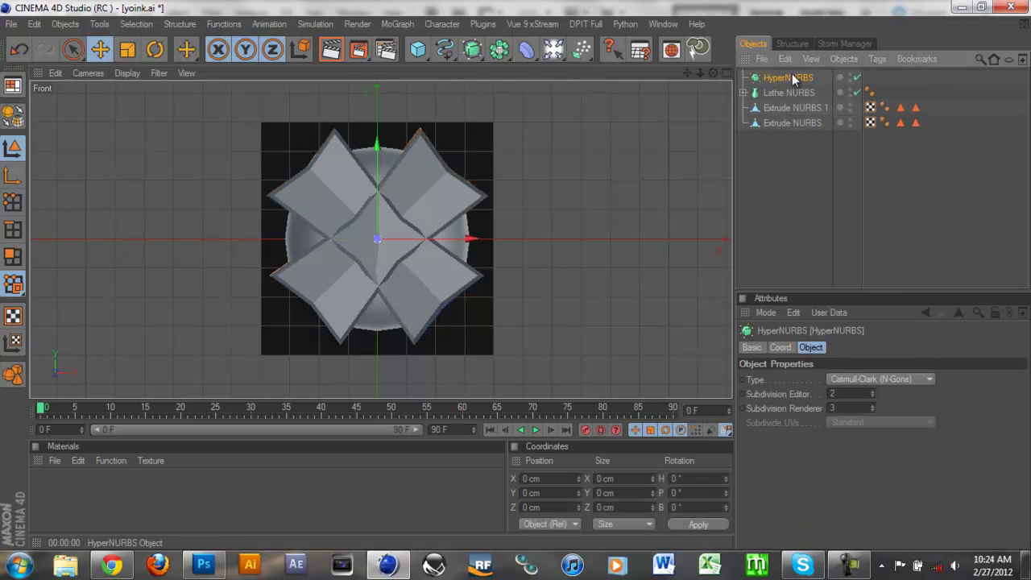
{"action": "left_click_drag", "start_coordinate": [795, 94], "coordinate": [790, 77]}
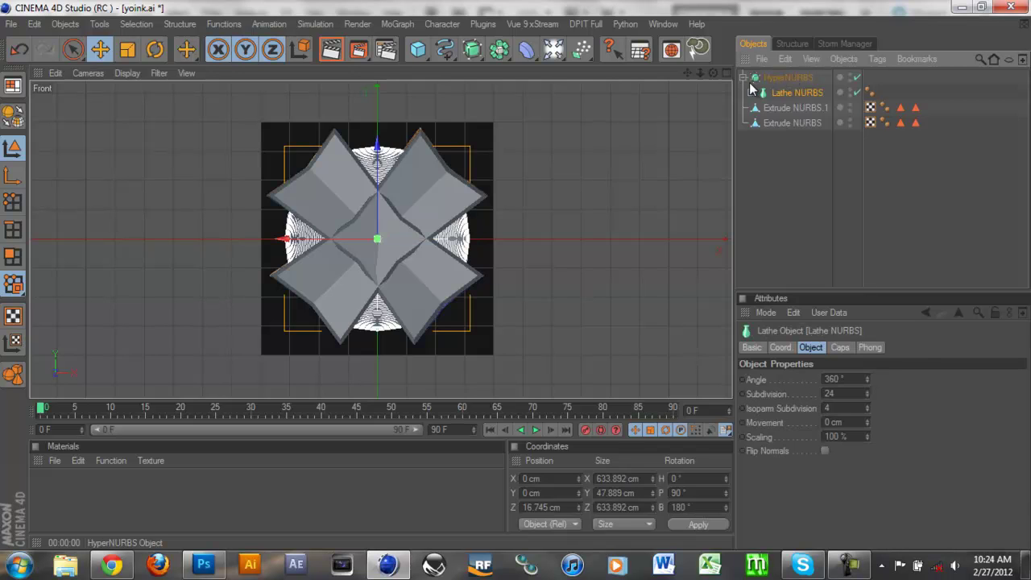
{"action": "left_click", "coordinate": [744, 77]}
{"action": "left_click", "coordinate": [332, 50]}
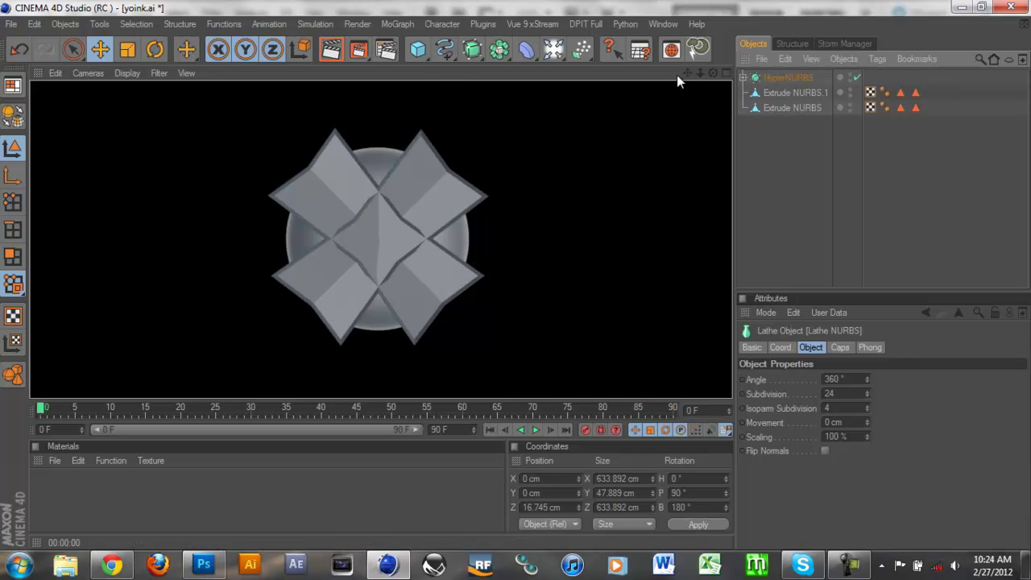
{"action": "left_click", "coordinate": [651, 250]}
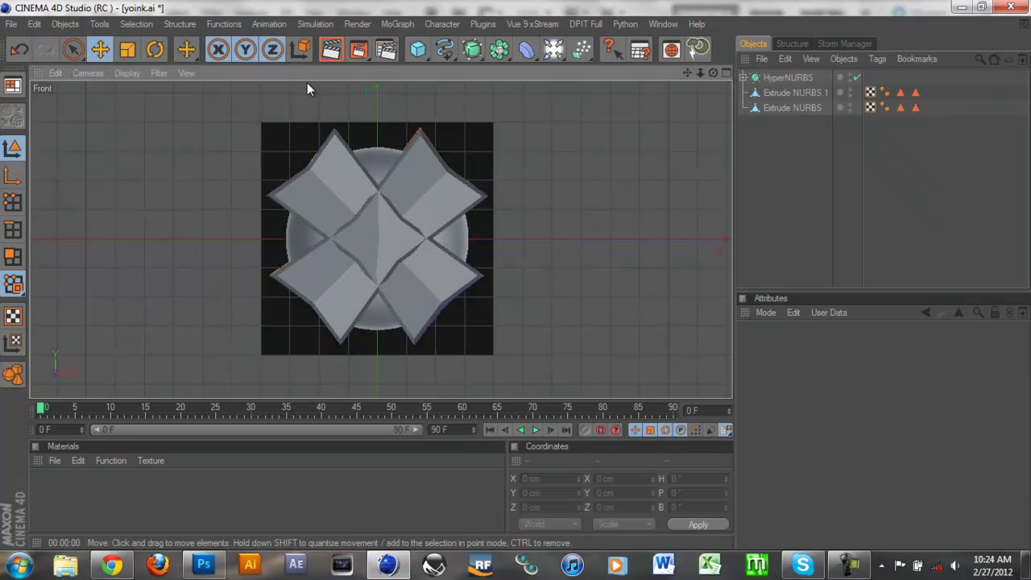
Switch the Front view's display to Lines so the reference image shows through the model.
{"action": "left_click", "coordinate": [128, 74]}
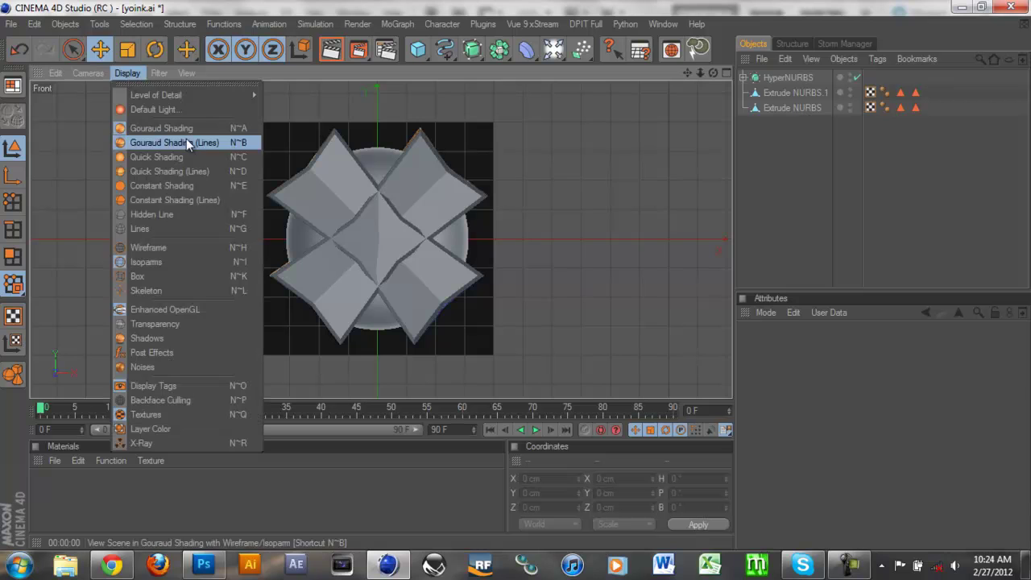
{"action": "left_click", "coordinate": [166, 230]}
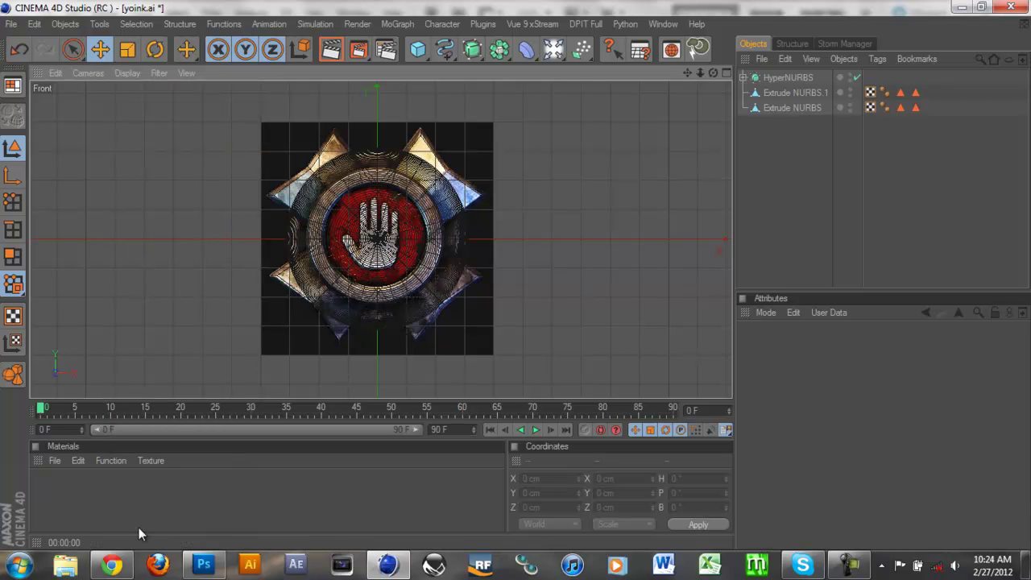
Open the Extermination reference image from the Editing\Current\Medal folder on the My Passport drive.
{"action": "left_click", "coordinate": [66, 565]}
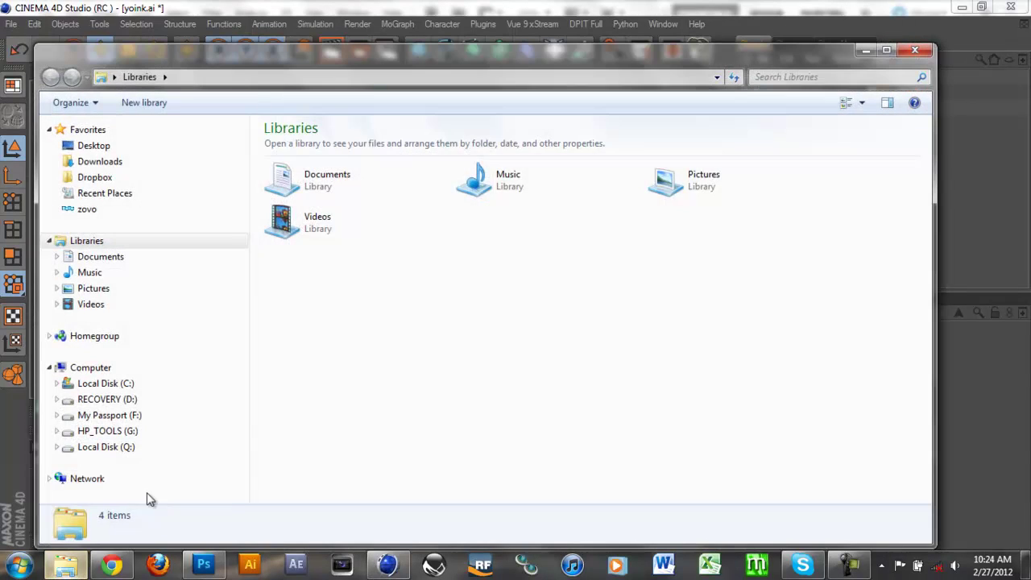
{"action": "left_click", "coordinate": [108, 415]}
{"action": "double_click", "coordinate": [314, 146]}
{"action": "left_click", "coordinate": [326, 162]}
{"action": "double_click", "coordinate": [327, 162]}
{"action": "double_click", "coordinate": [332, 187]}
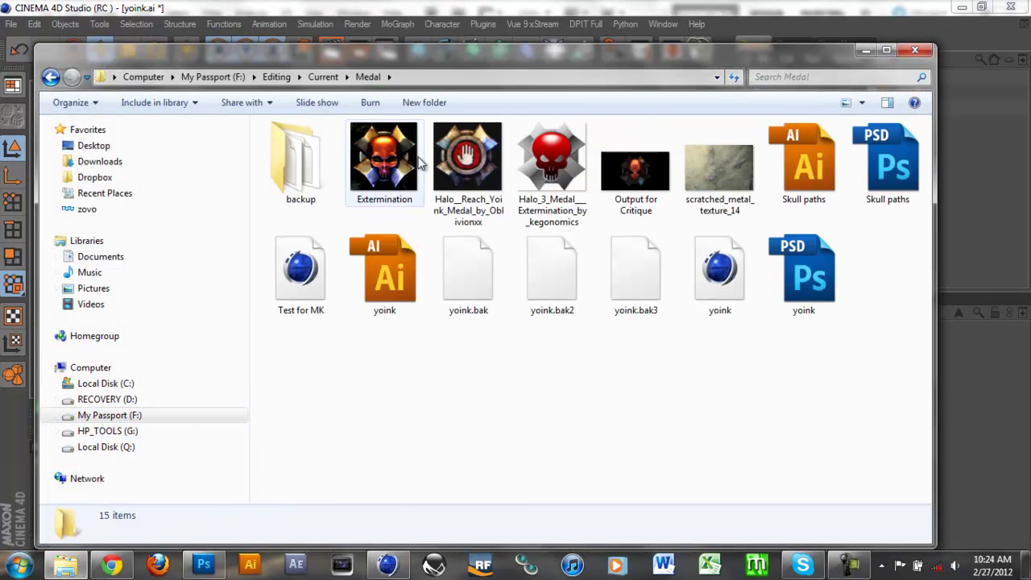
{"action": "left_click", "coordinate": [391, 161]}
{"action": "double_click", "coordinate": [391, 161]}
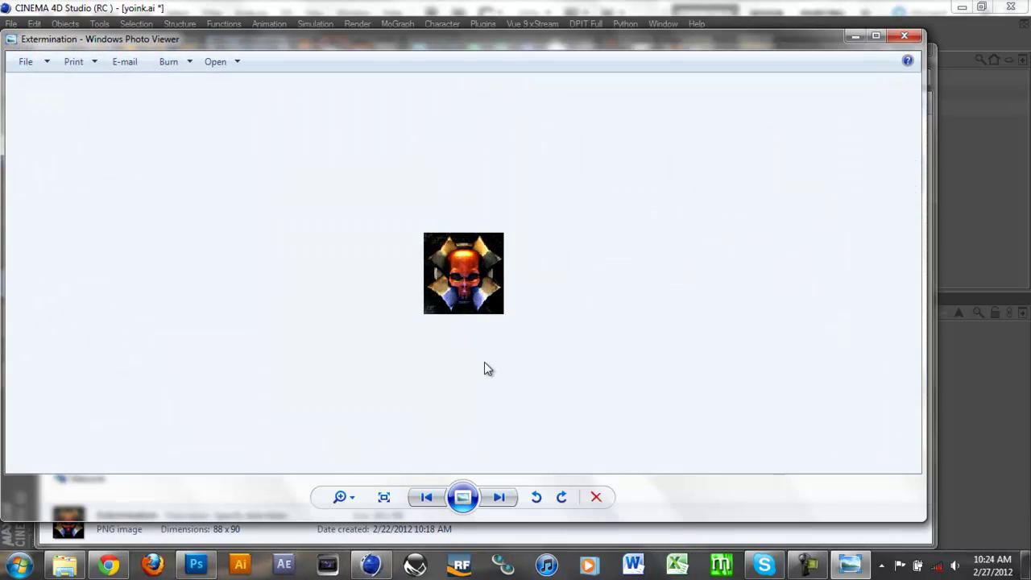
Examine the enlarged skull medal in the Extermination image, and close the image viewer and its folder.
{"action": "scroll", "coordinate": [484, 362], "scroll_direction": "up", "scroll_amount": 3}
{"action": "scroll", "coordinate": [491, 259], "scroll_direction": "down", "scroll_amount": 1}
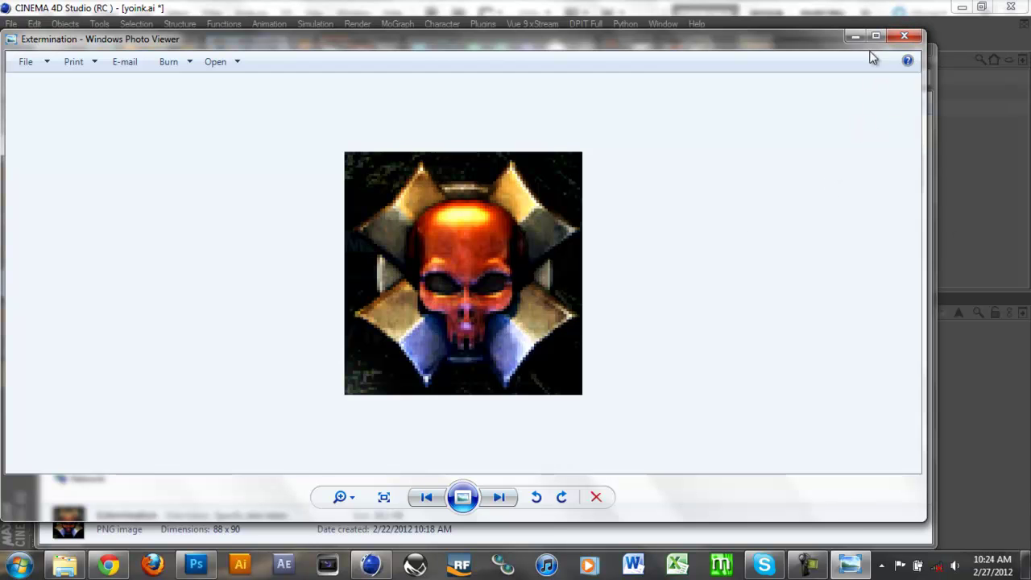
{"action": "left_click", "coordinate": [903, 36]}
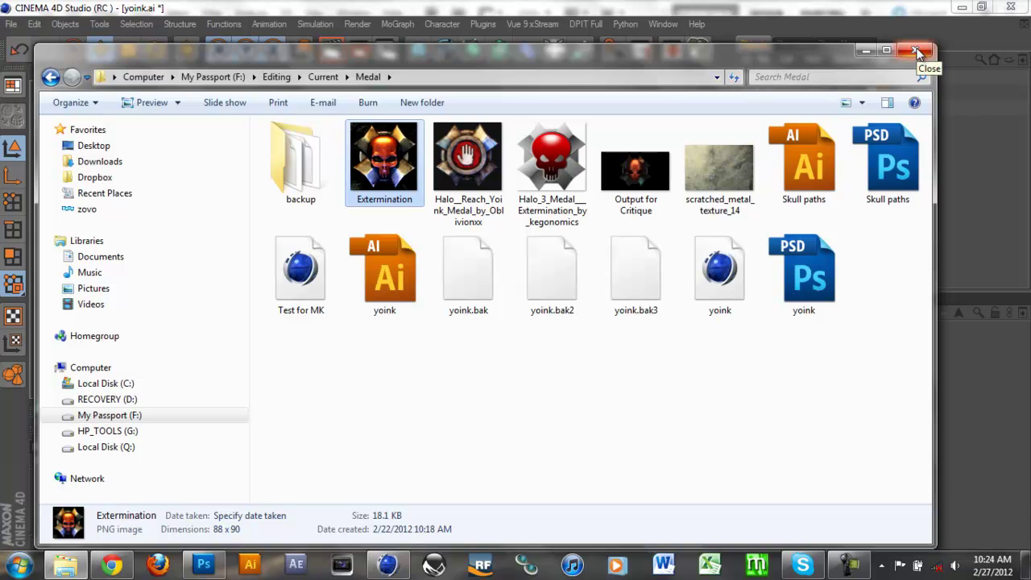
{"action": "left_click", "coordinate": [919, 53]}
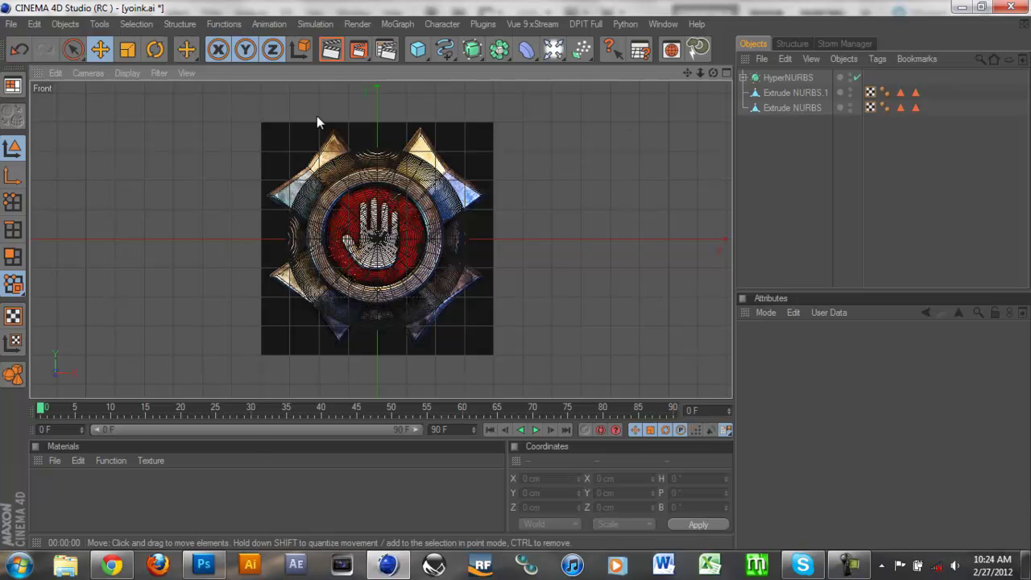
{"action": "left_click", "coordinate": [127, 73]}
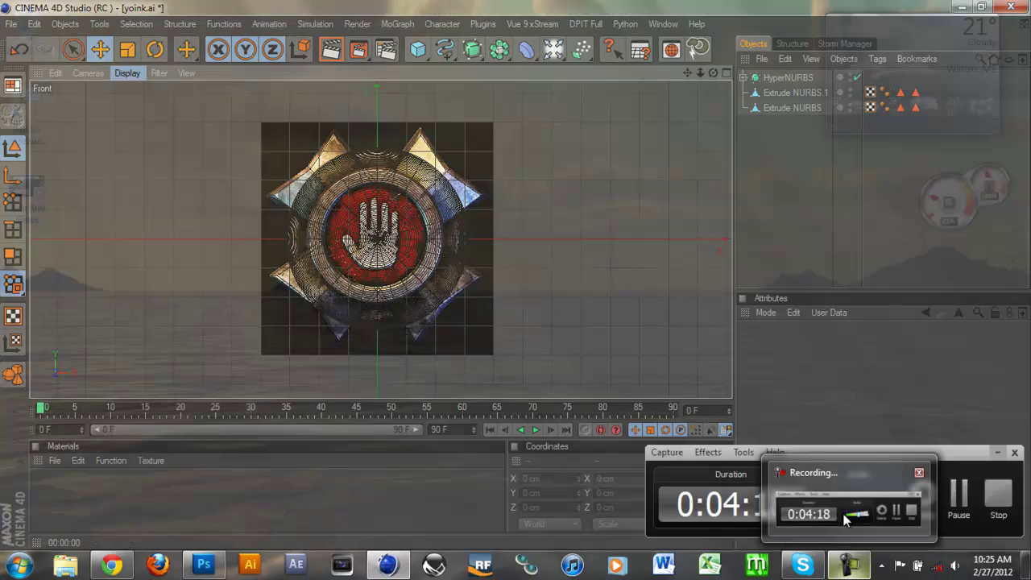
{"action": "left_click", "coordinate": [850, 451]}
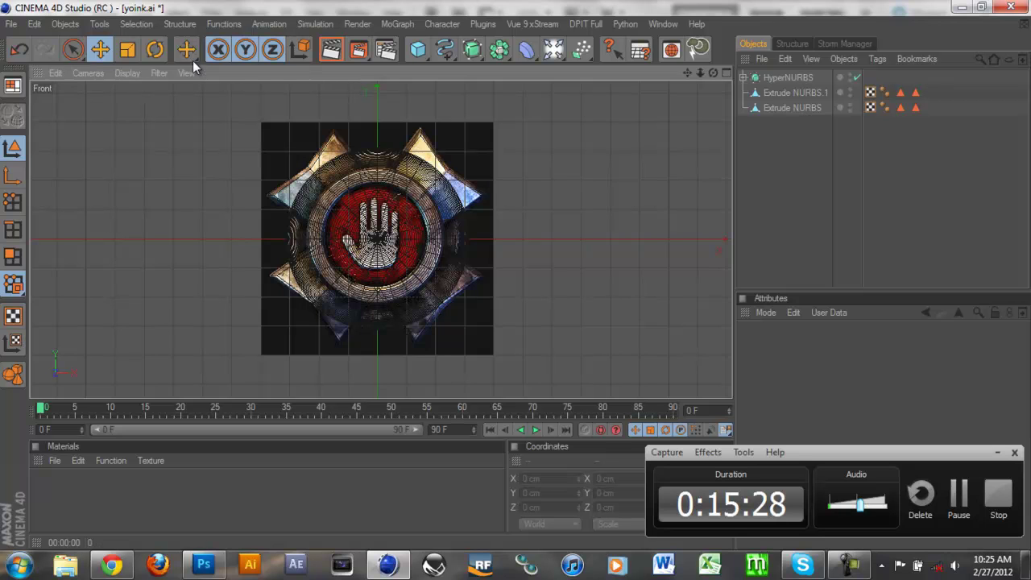
Open the recent project yoink.c4d from the Medal folder in CINEMA 4D.
{"action": "left_click", "coordinate": [13, 25]}
{"action": "mouse_move", "coordinate": [128, 234]}
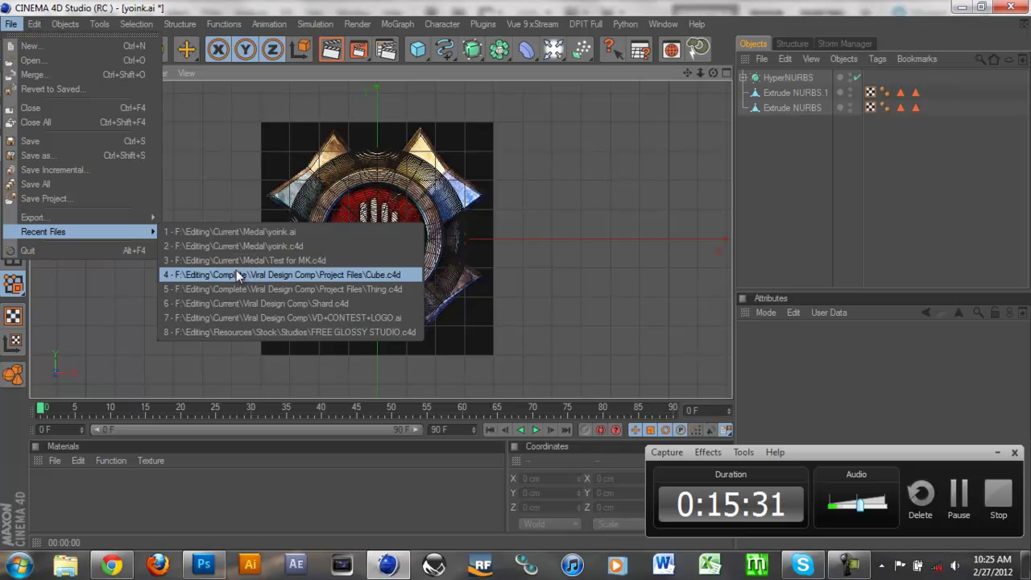
{"action": "left_click", "coordinate": [240, 246]}
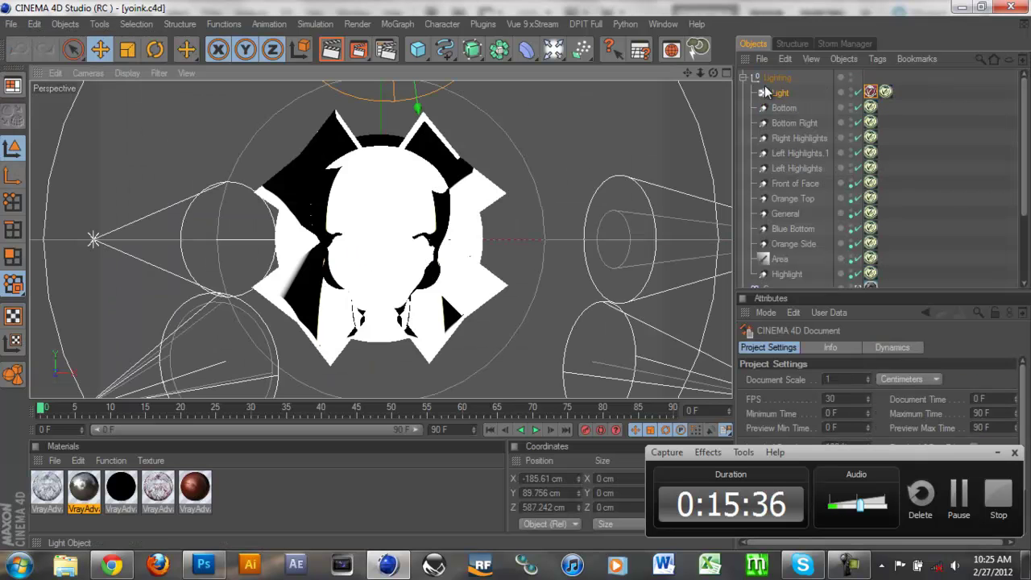
Disable the lights in the Lighting group, collapse the group, and select the Skull HyperNURBS in the Medal group.
{"action": "left_click_drag", "start_coordinate": [858, 93], "coordinate": [859, 274]}
{"action": "left_click", "coordinate": [743, 78]}
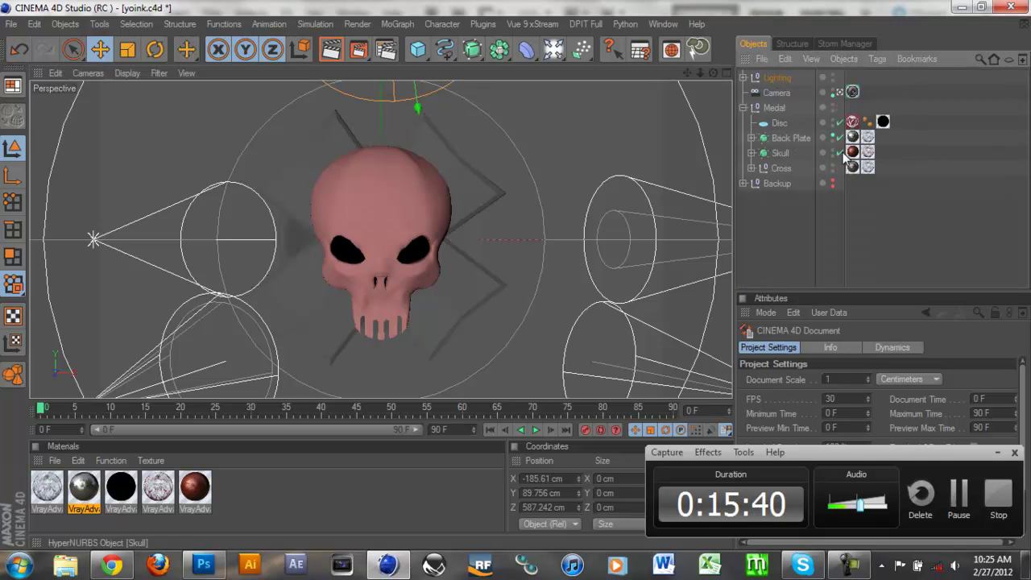
{"action": "left_click", "coordinate": [814, 153]}
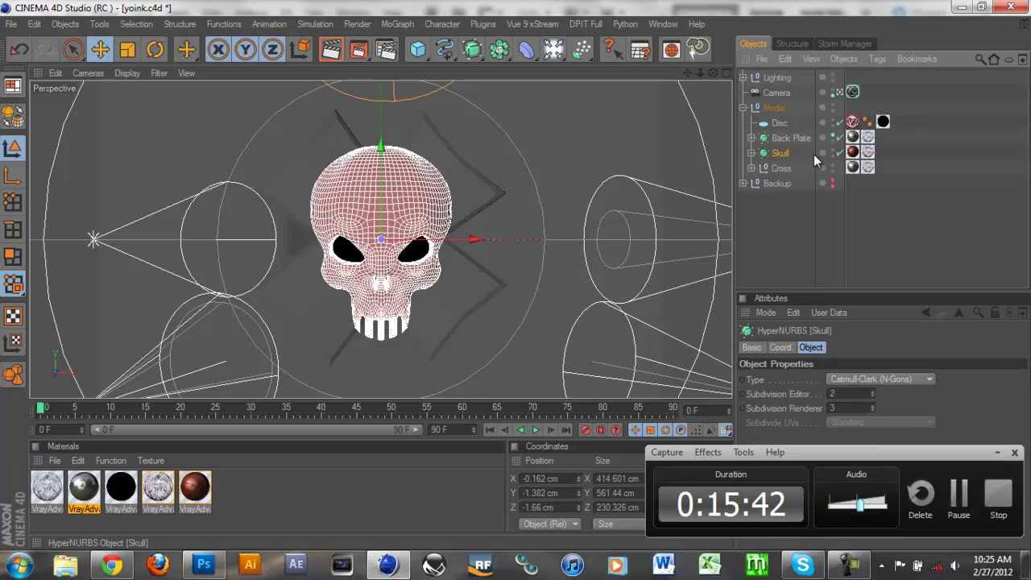